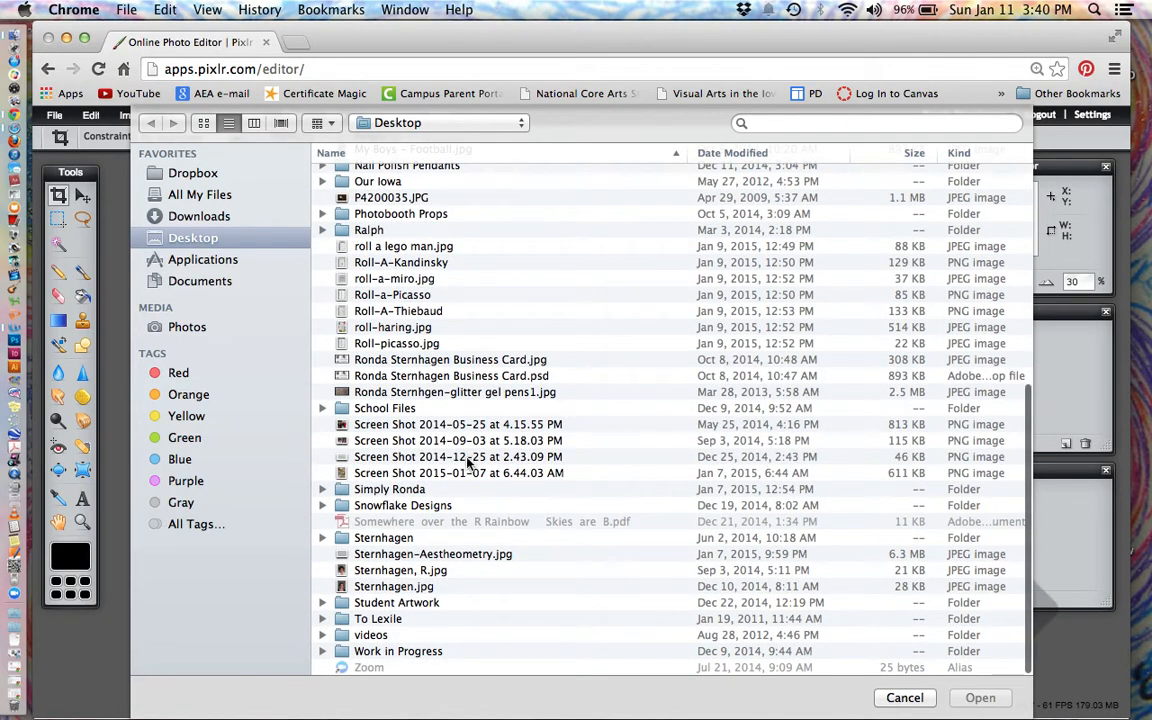
- Open the existing Aestheometry JPEG from the desktop to view the finished pattern, and close it again
{"action": "double_click", "coordinate": [417, 555]}
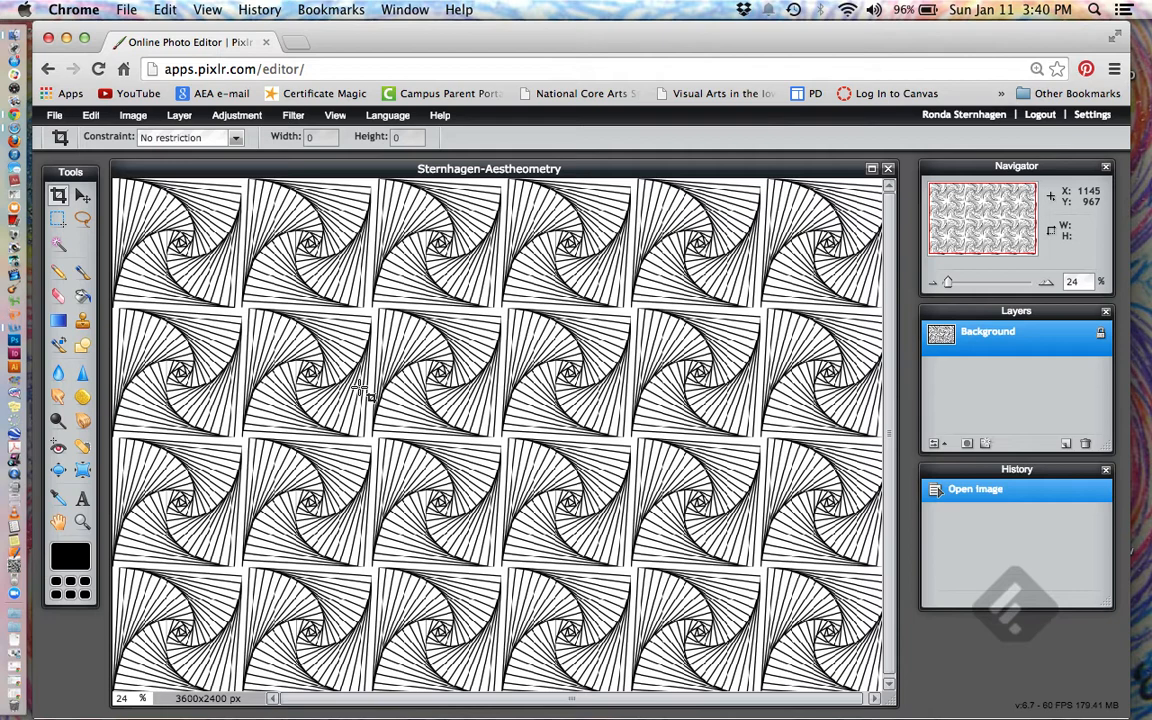
{"action": "left_click", "coordinate": [887, 172]}
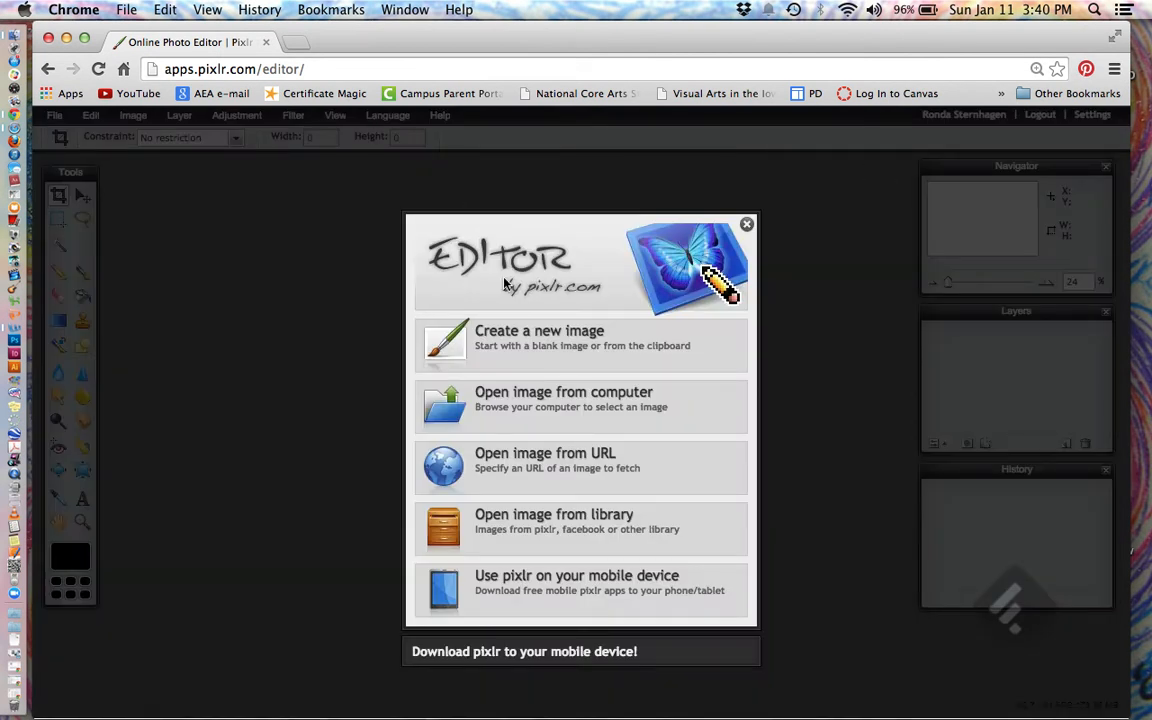
- Create a blank 600 x 600 pixel image named with the artist's surname followed by "- Aestheometry 2"
{"action": "left_click", "coordinate": [512, 346]}
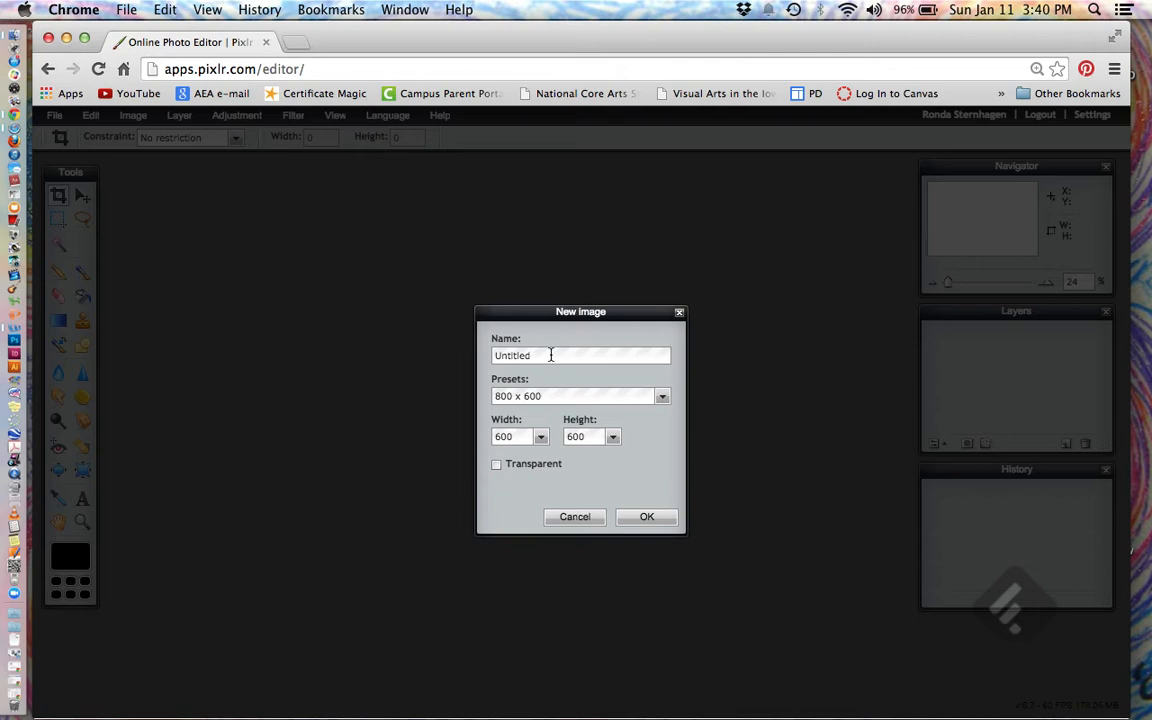
{"action": "double_click", "coordinate": [538, 358]}
{"action": "type", "text": "Sternhagen - Aestheometry 2"}
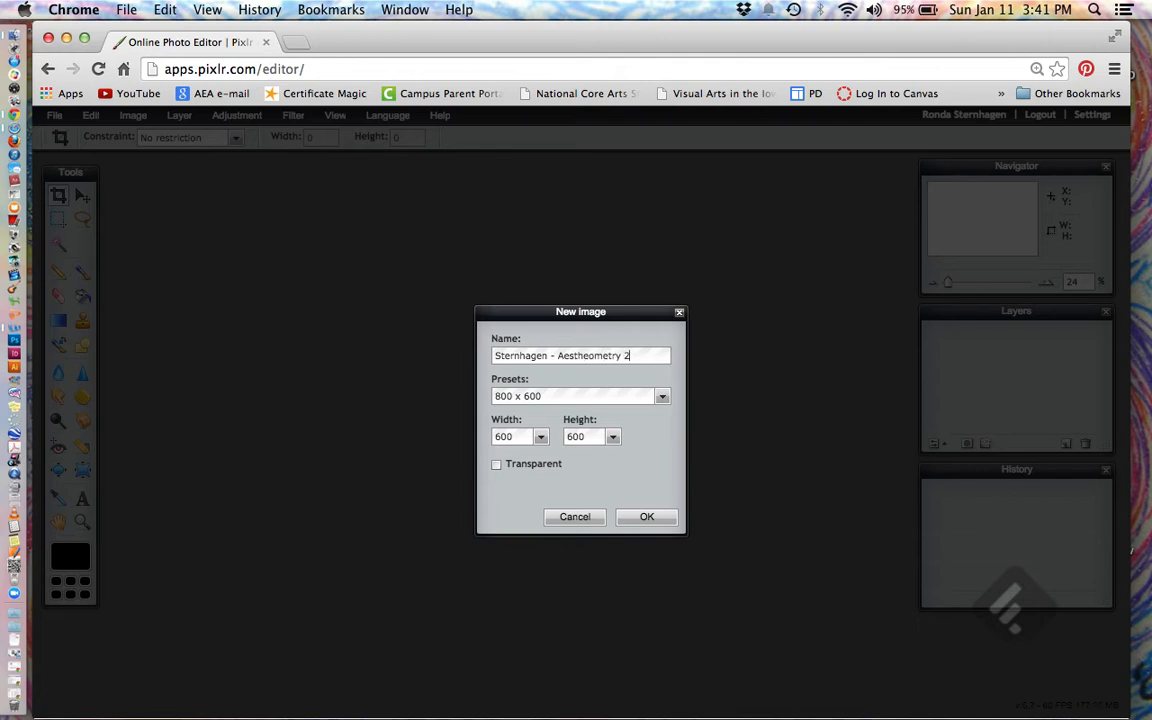
{"action": "left_click", "coordinate": [643, 518]}
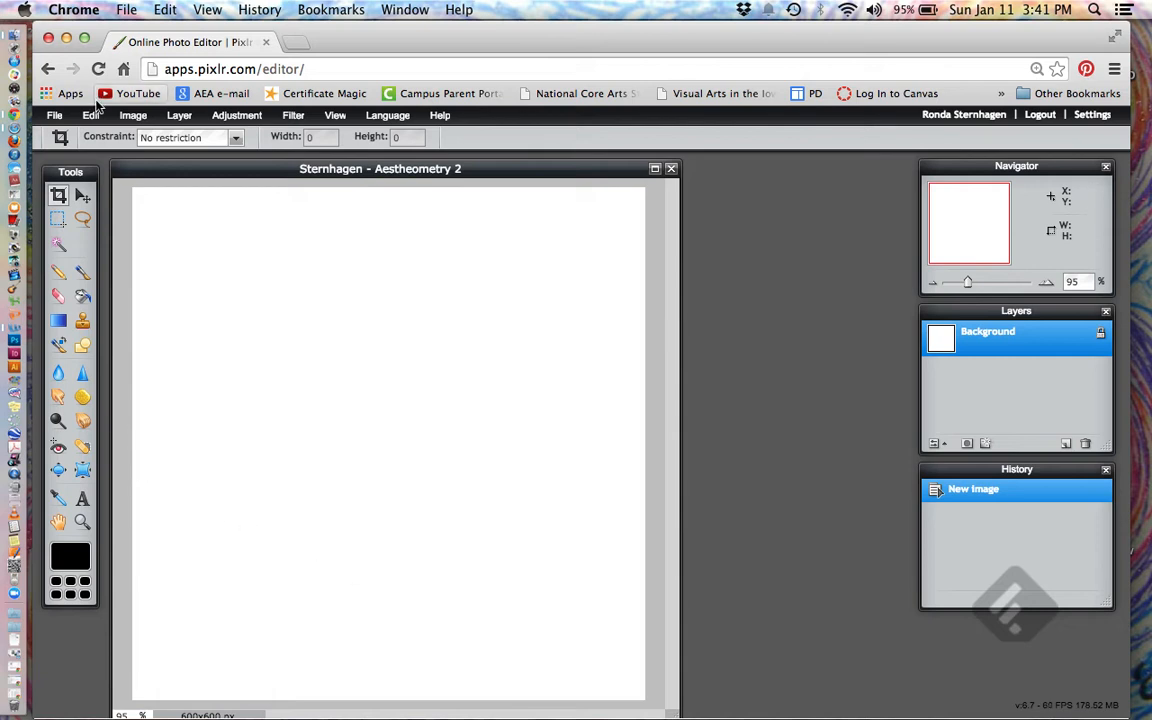
- Set up the Line tool with a size of 5 and black (000000) as the drawing colour
{"action": "left_click", "coordinate": [83, 346]}
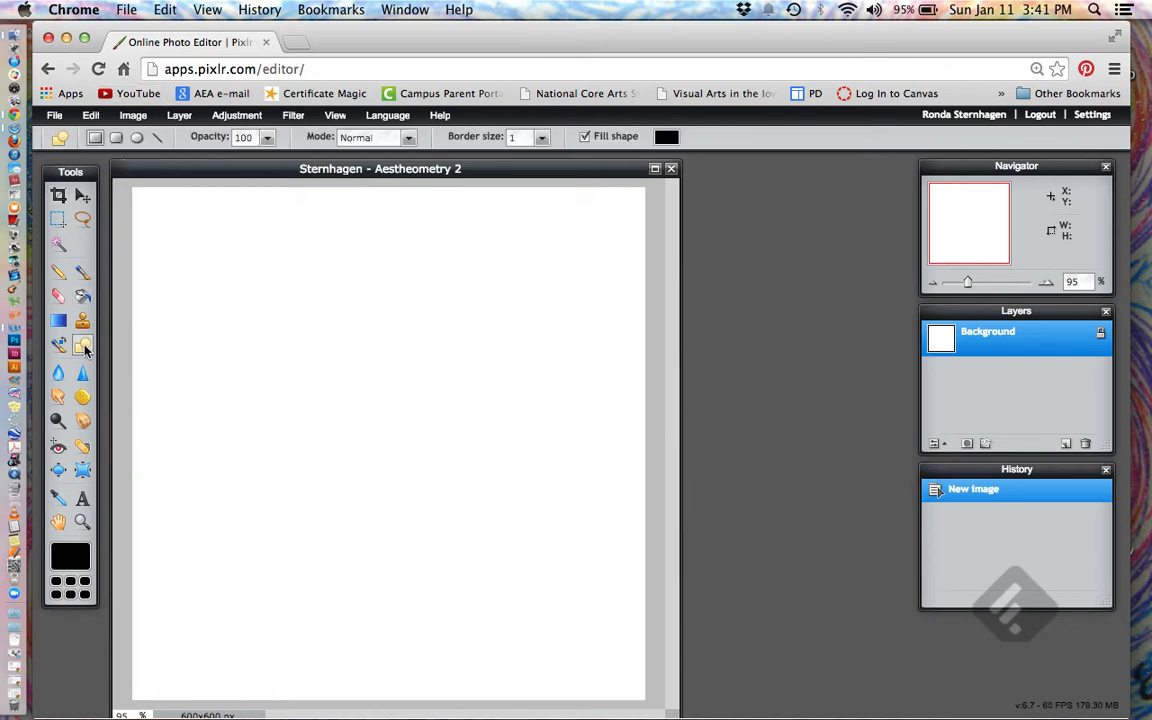
{"action": "left_click", "coordinate": [158, 139]}
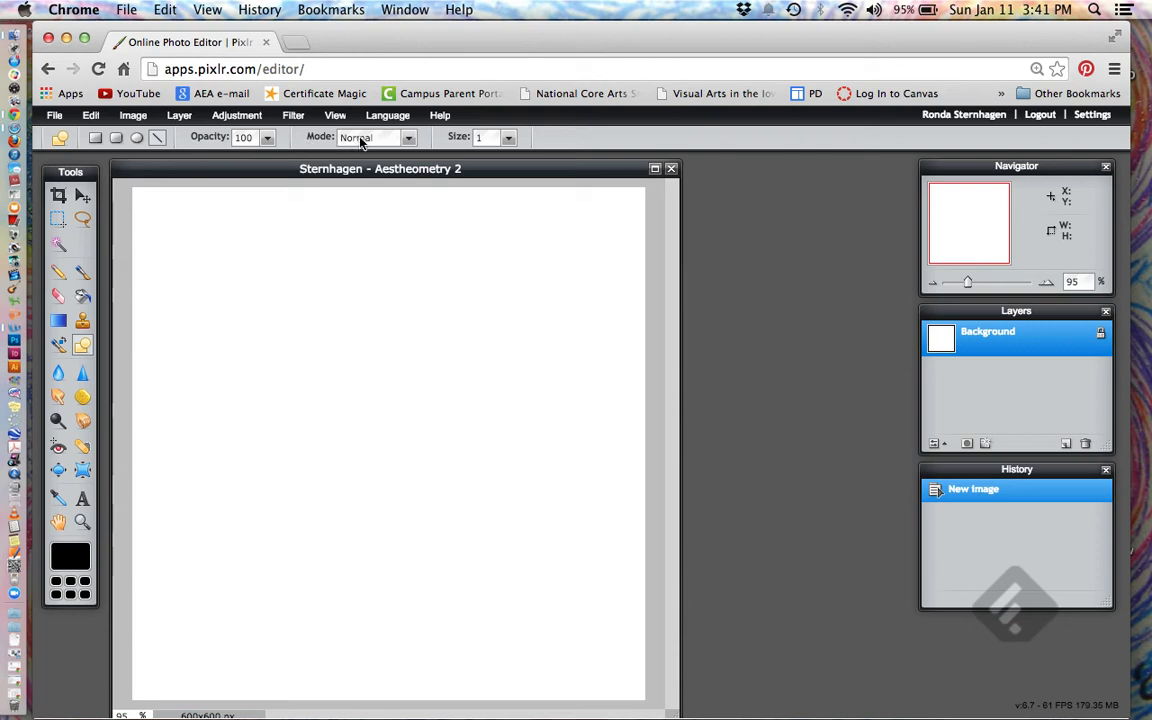
{"action": "double_click", "coordinate": [479, 137]}
{"action": "type", "text": "5"}
{"action": "left_click", "coordinate": [71, 557]}
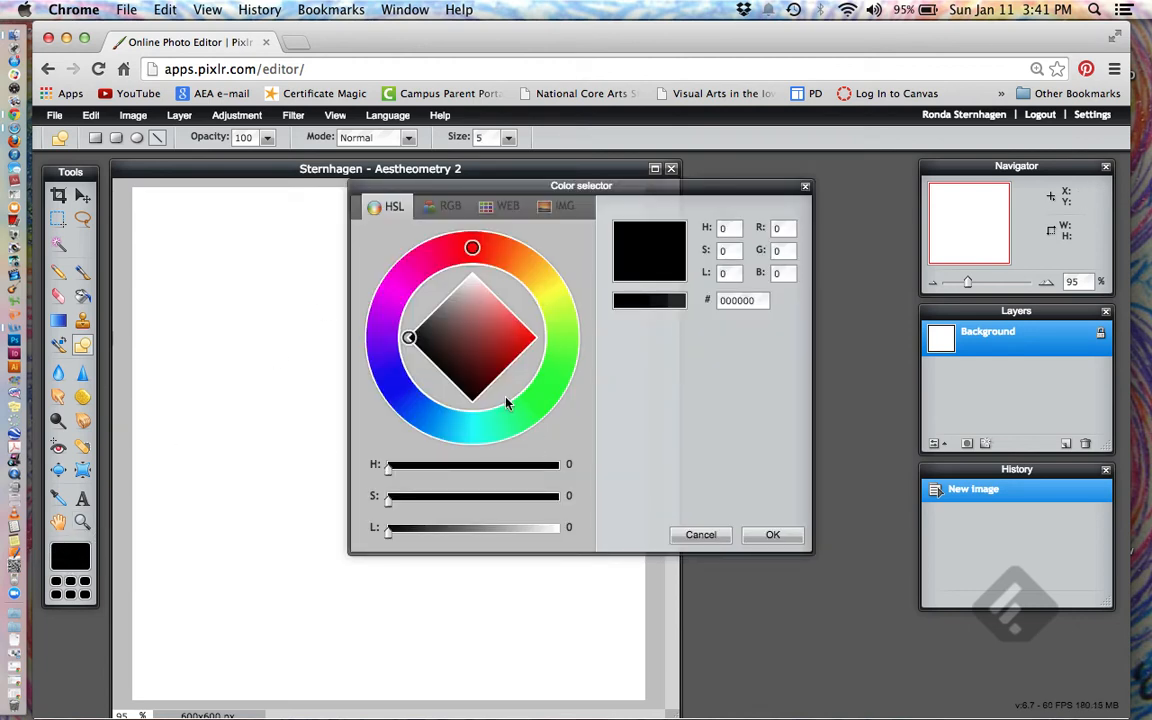
{"action": "left_click", "coordinate": [760, 536]}
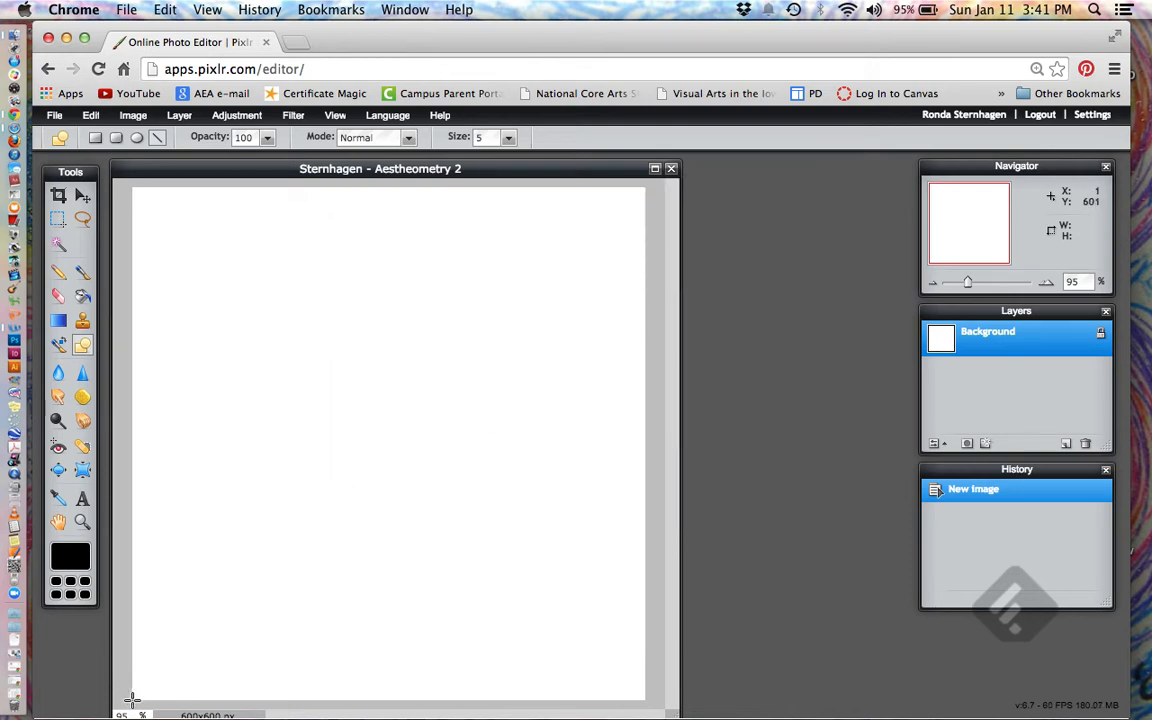
- Draw straight black lines that form a spiral of progressively rotated, nested quadrilaterals filling the whole square canvas
{"action": "left_click_drag", "start_coordinate": [132, 700], "coordinate": [309, 539]}
{"action": "left_click_drag", "start_coordinate": [248, 495], "coordinate": [326, 509]}
{"action": "left_click_drag", "start_coordinate": [327, 508], "coordinate": [367, 436]}
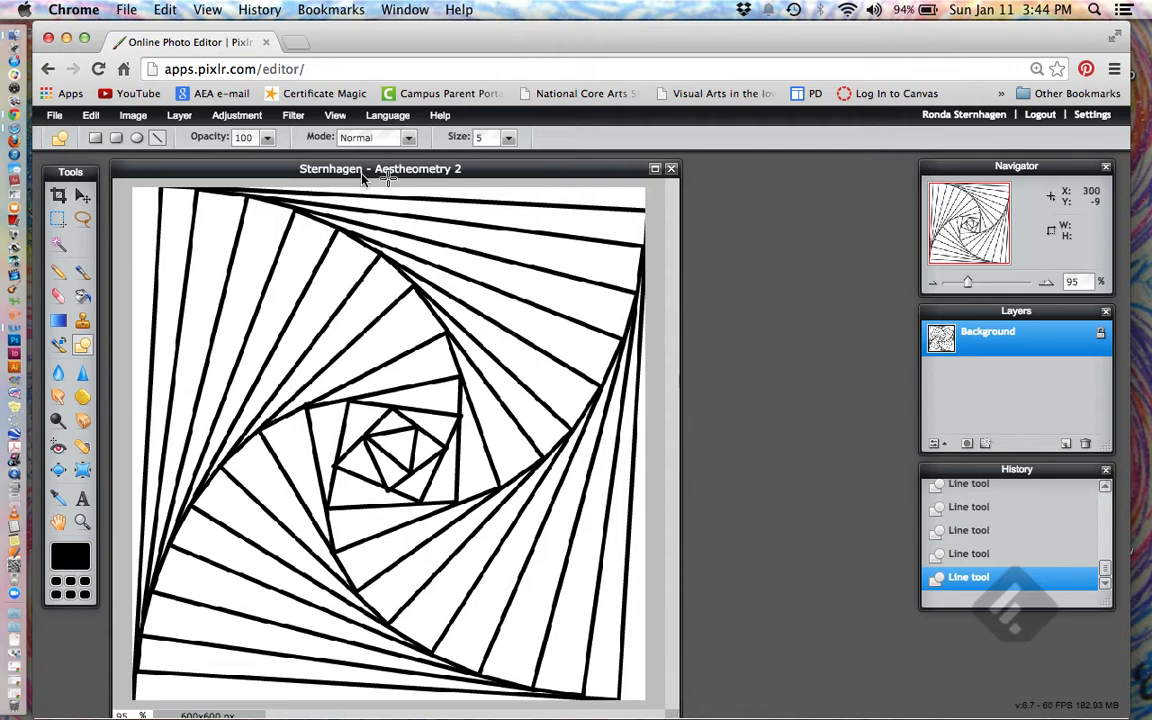
- Enlarge the canvas to 3600 x 2400 pixels, anchored so the spiral stays in the upper-left corner
{"action": "left_click", "coordinate": [135, 116]}
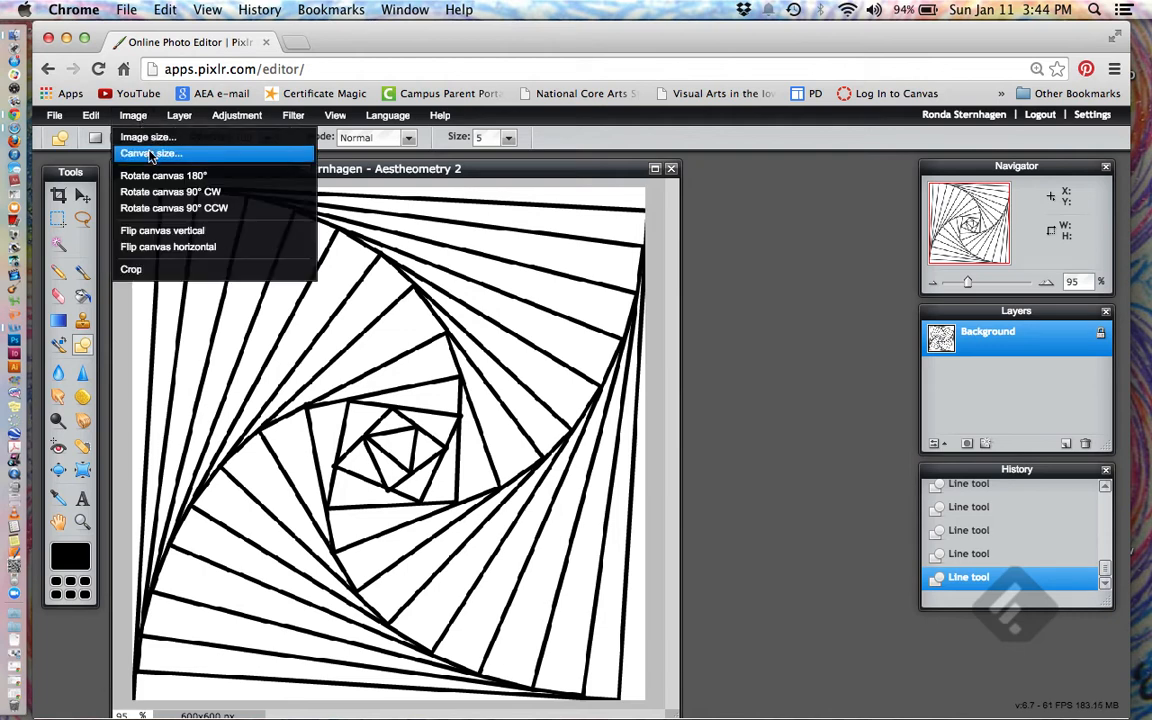
{"action": "left_click", "coordinate": [150, 154]}
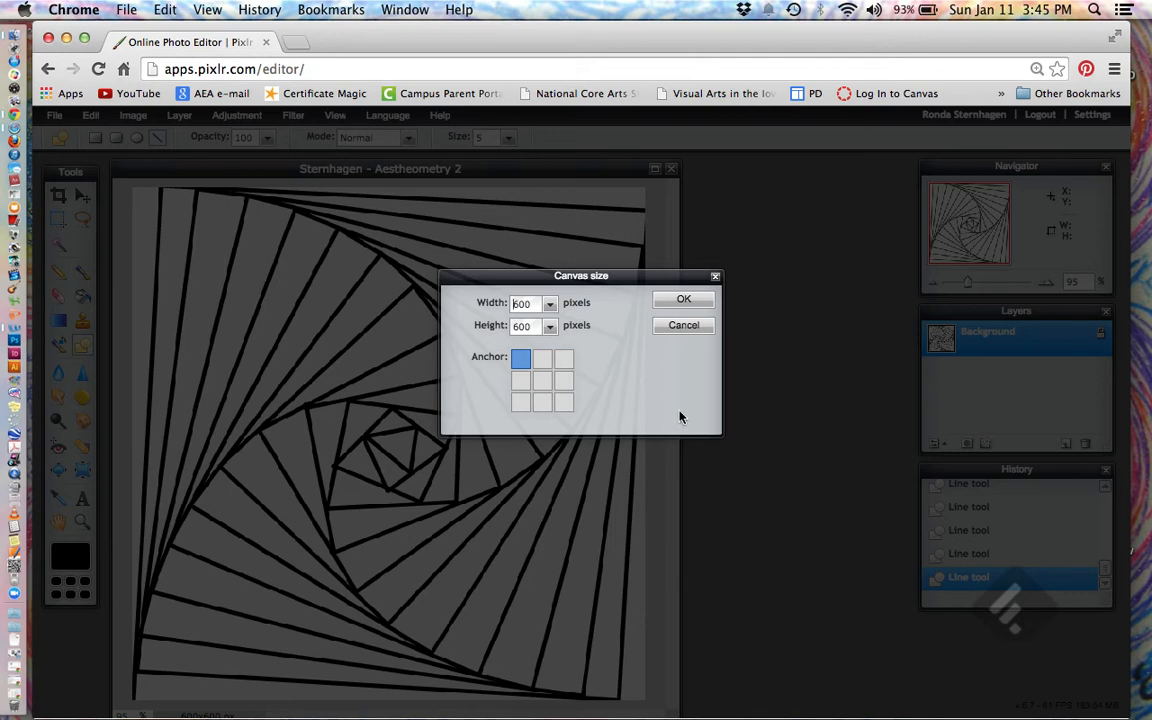
{"action": "type", "text": "3"}
{"action": "left_click", "coordinate": [515, 330]}
{"action": "left_click", "coordinate": [684, 300]}
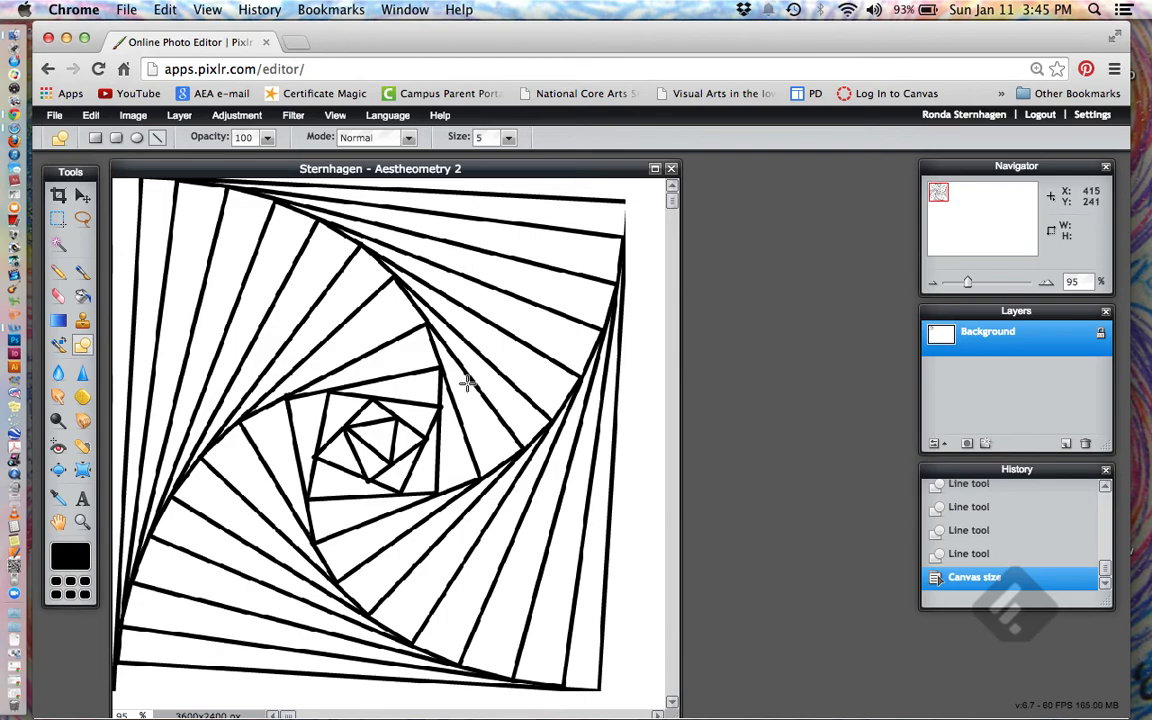
- Try to fit the enlarged canvas in the view by zooming in and out and setting the zoom to 40%
{"action": "scroll", "coordinate": [468, 381], "scroll_direction": "up", "scroll_amount": 3}
{"action": "scroll", "coordinate": [468, 381], "scroll_direction": "down", "scroll_amount": 10}
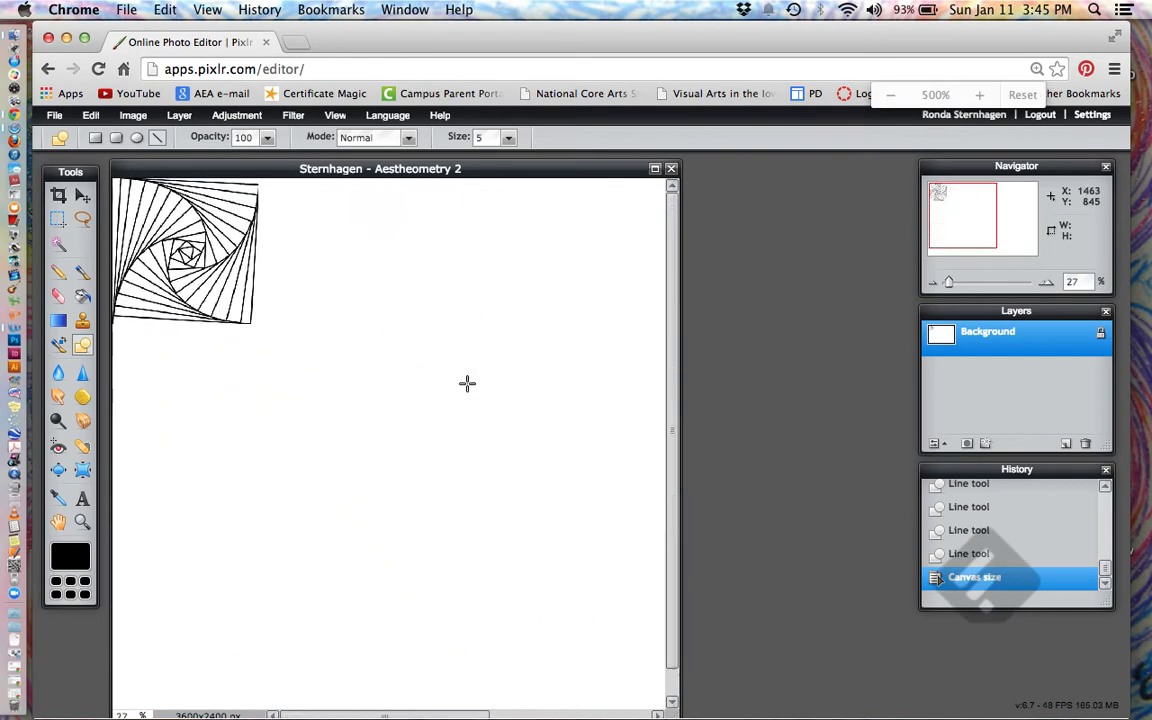
{"action": "scroll", "coordinate": [467, 383], "scroll_direction": "up", "scroll_amount": 3}
{"action": "scroll", "coordinate": [467, 383], "scroll_direction": "down", "scroll_amount": 2}
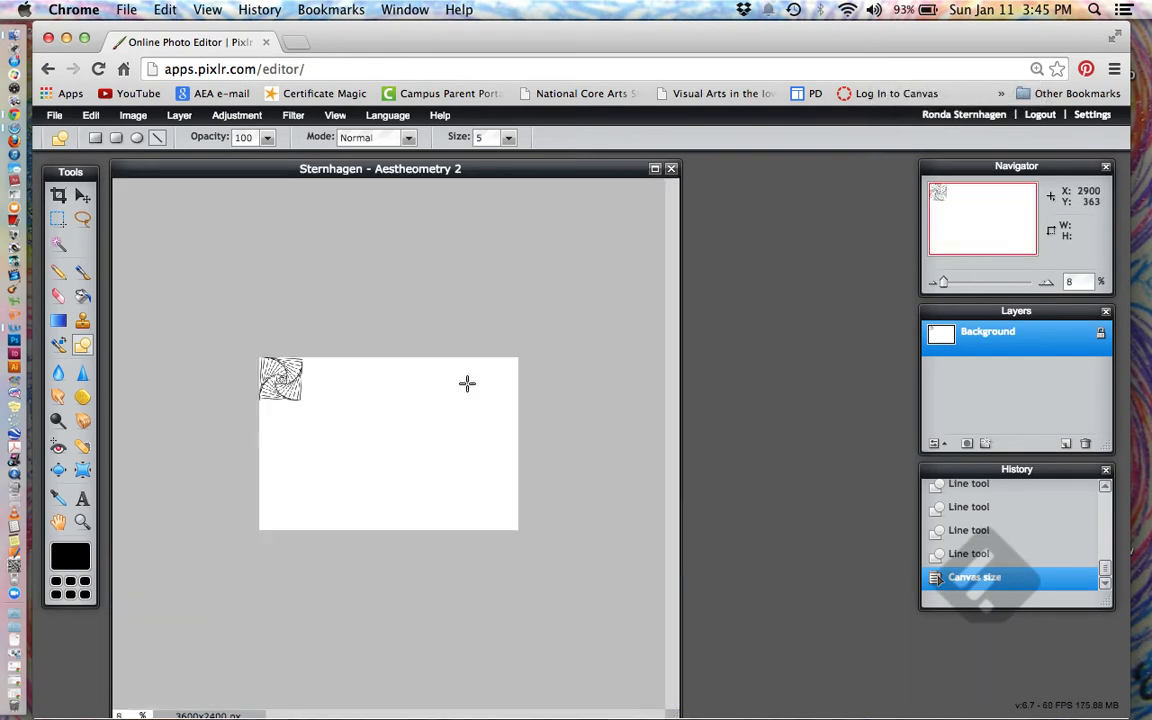
{"action": "scroll", "coordinate": [467, 383], "scroll_direction": "up", "scroll_amount": 5}
{"action": "scroll", "coordinate": [467, 383], "scroll_direction": "up", "scroll_amount": 6}
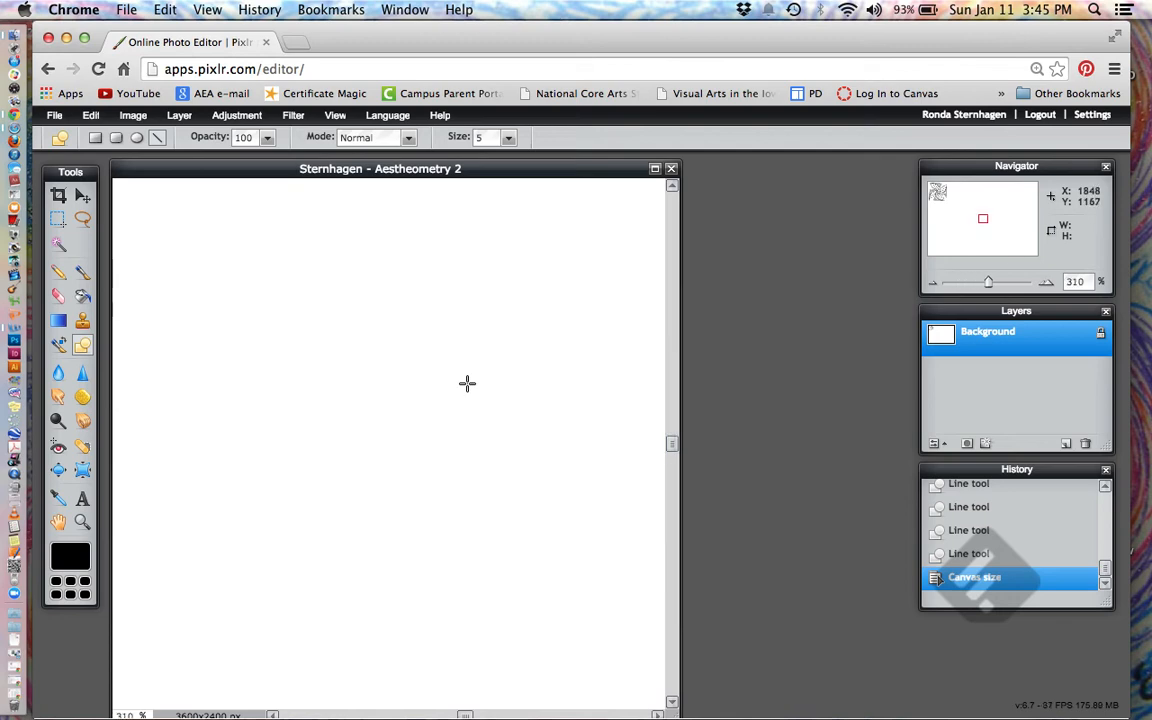
{"action": "scroll", "coordinate": [467, 383], "scroll_direction": "down", "scroll_amount": 4}
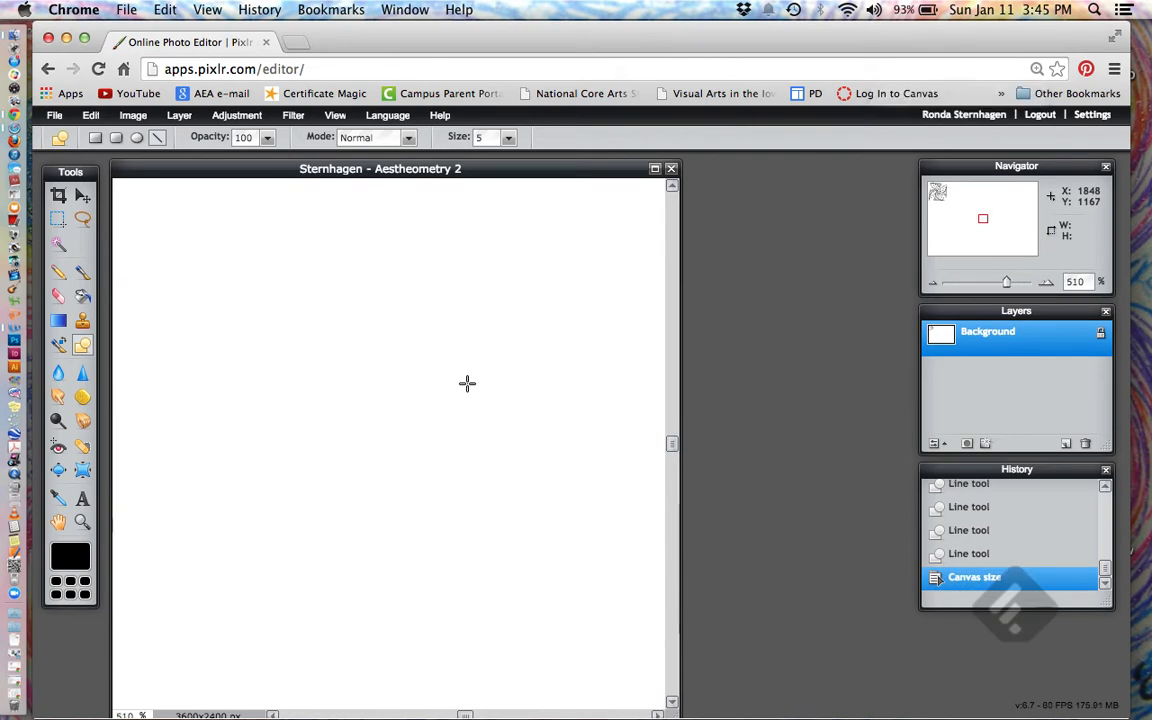
{"action": "scroll", "coordinate": [467, 383], "scroll_direction": "down", "scroll_amount": 5}
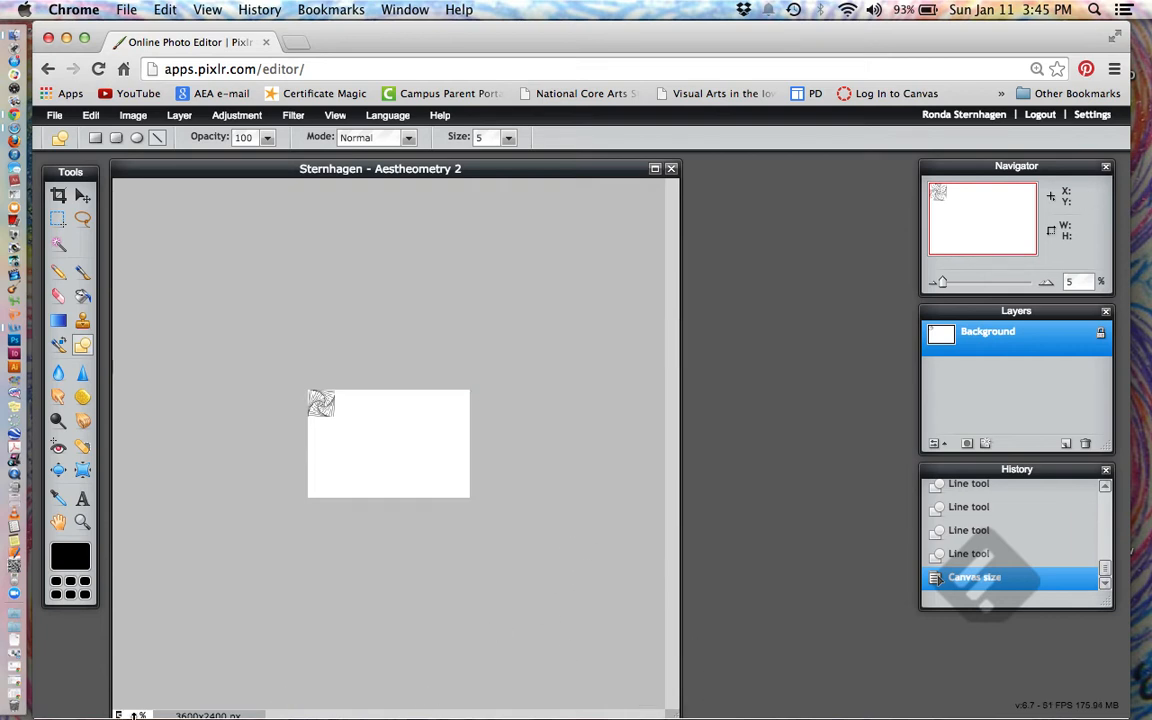
{"action": "type", "text": "40"}
{"action": "key", "text": "Return"}
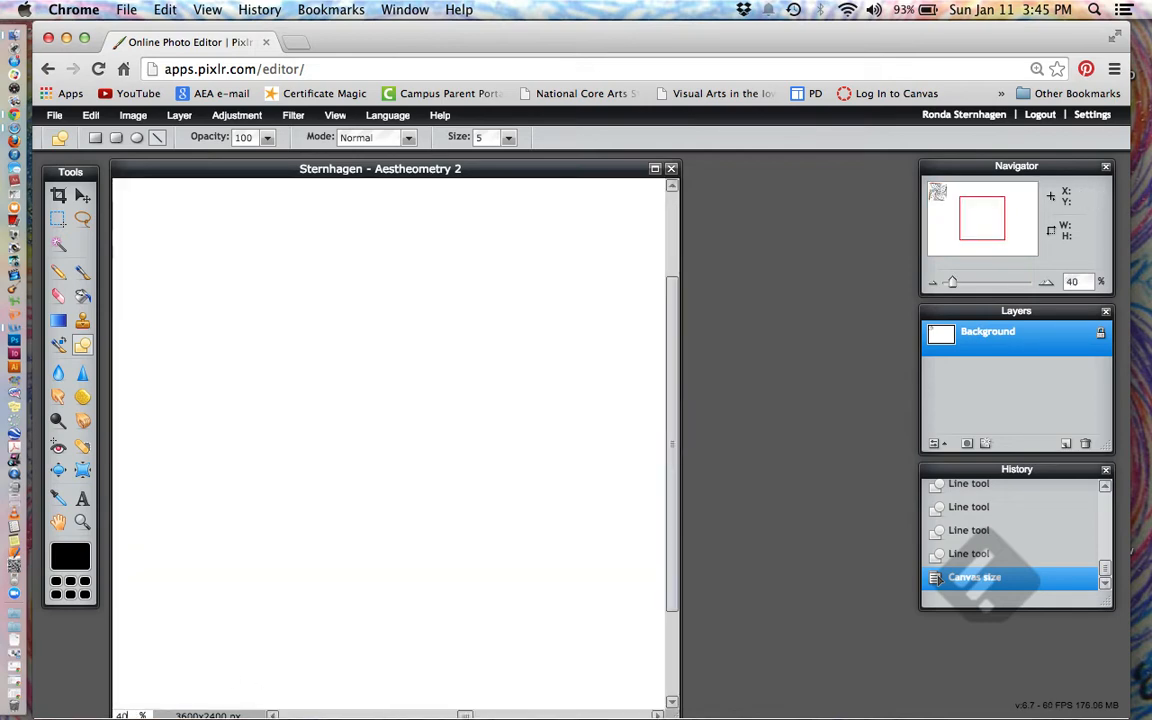
- Widen the image window and set the zoom to 20% so the entire canvas fits in it
{"action": "left_click_drag", "start_coordinate": [671, 716], "coordinate": [637, 637]}
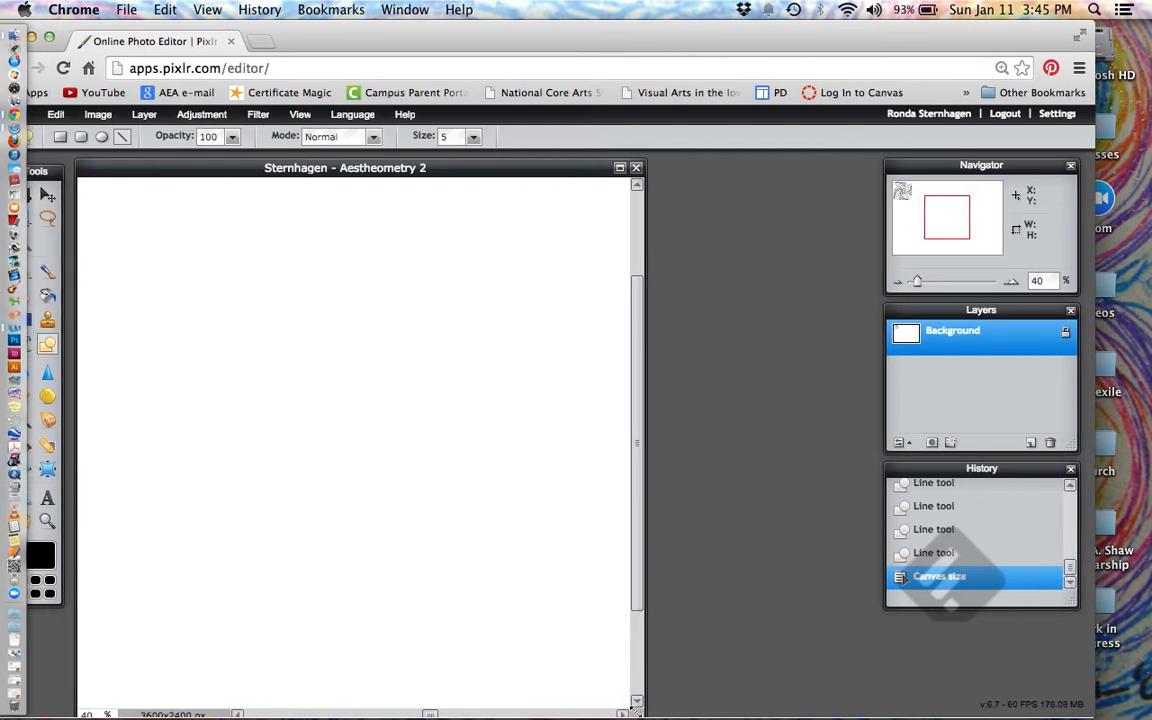
{"action": "left_click_drag", "start_coordinate": [636, 705], "coordinate": [1012, 712]}
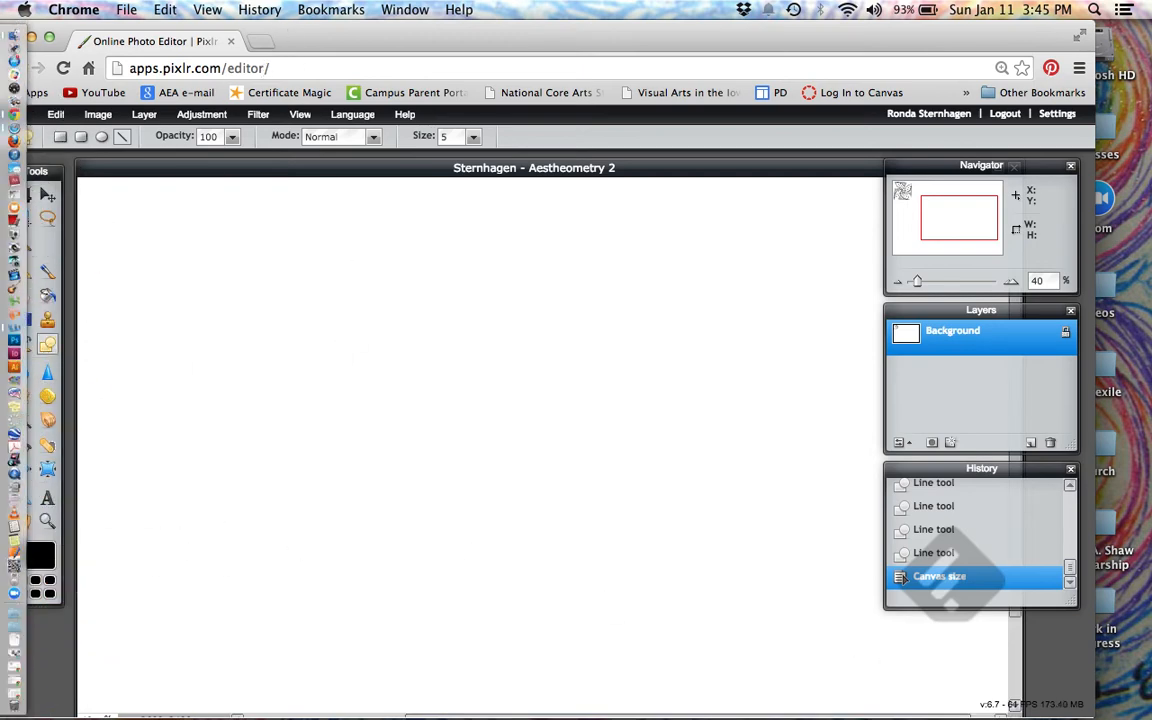
{"action": "left_click_drag", "start_coordinate": [1093, 716], "coordinate": [1092, 697]}
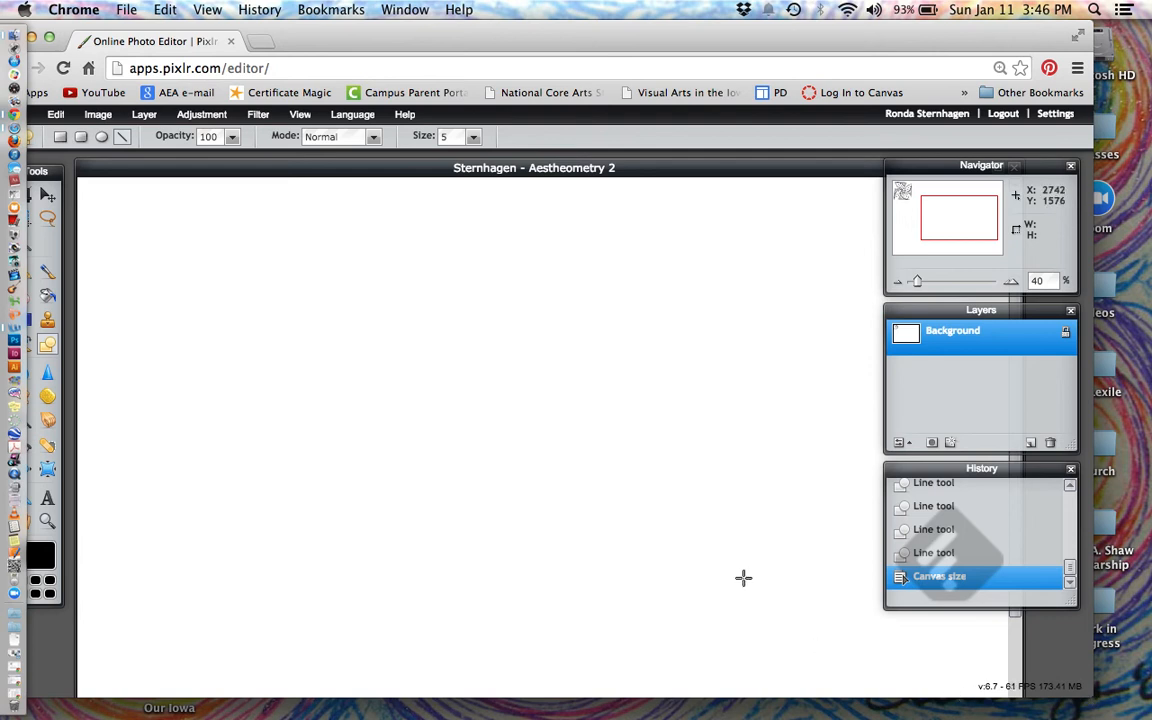
{"action": "left_click", "coordinate": [481, 473]}
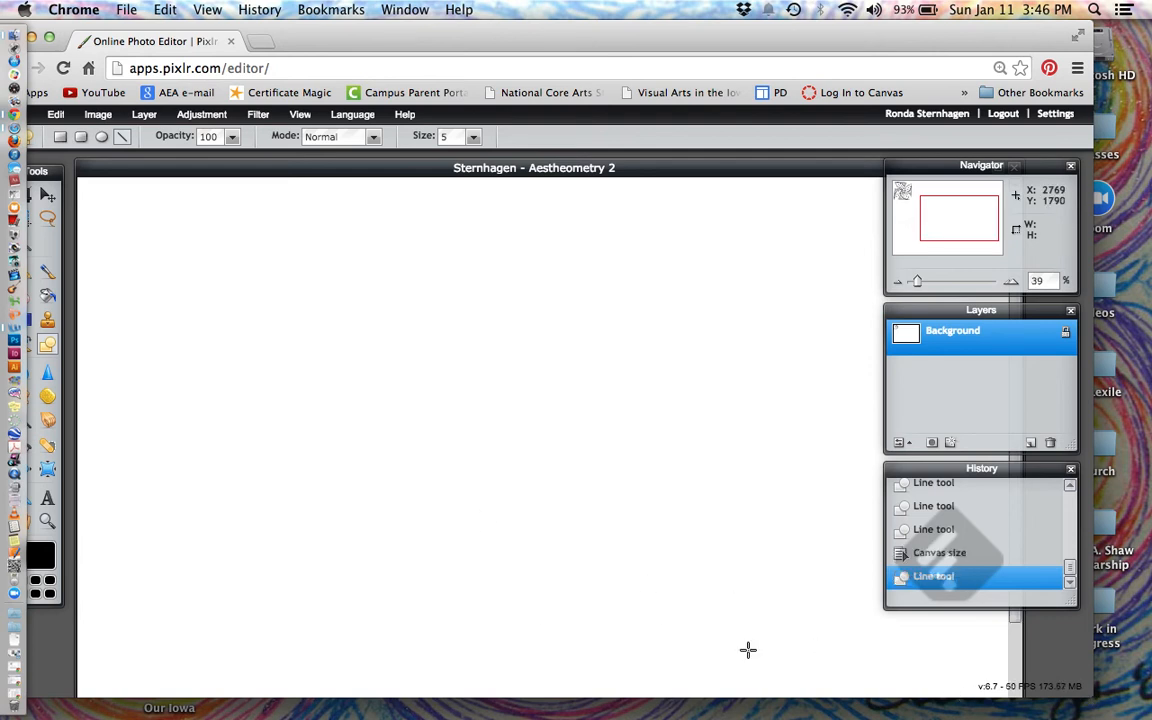
{"action": "left_click_drag", "start_coordinate": [1089, 695], "coordinate": [1091, 718]}
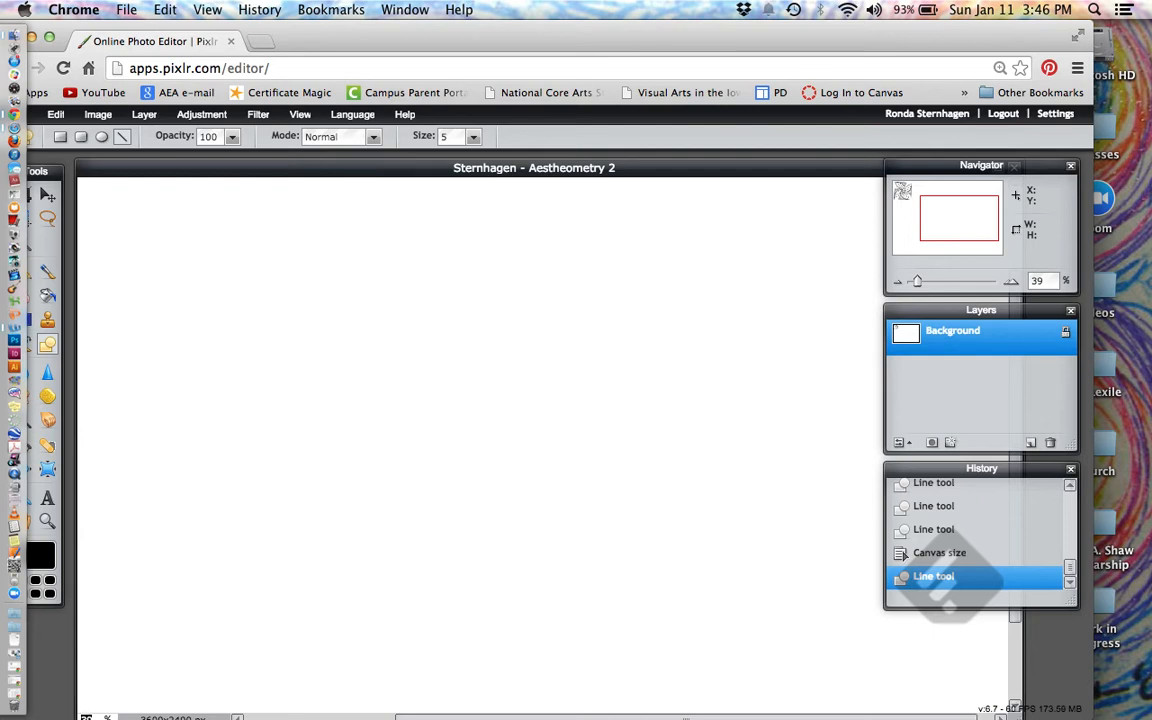
{"action": "scroll", "coordinate": [231, 246], "scroll_direction": "down", "scroll_amount": 3}
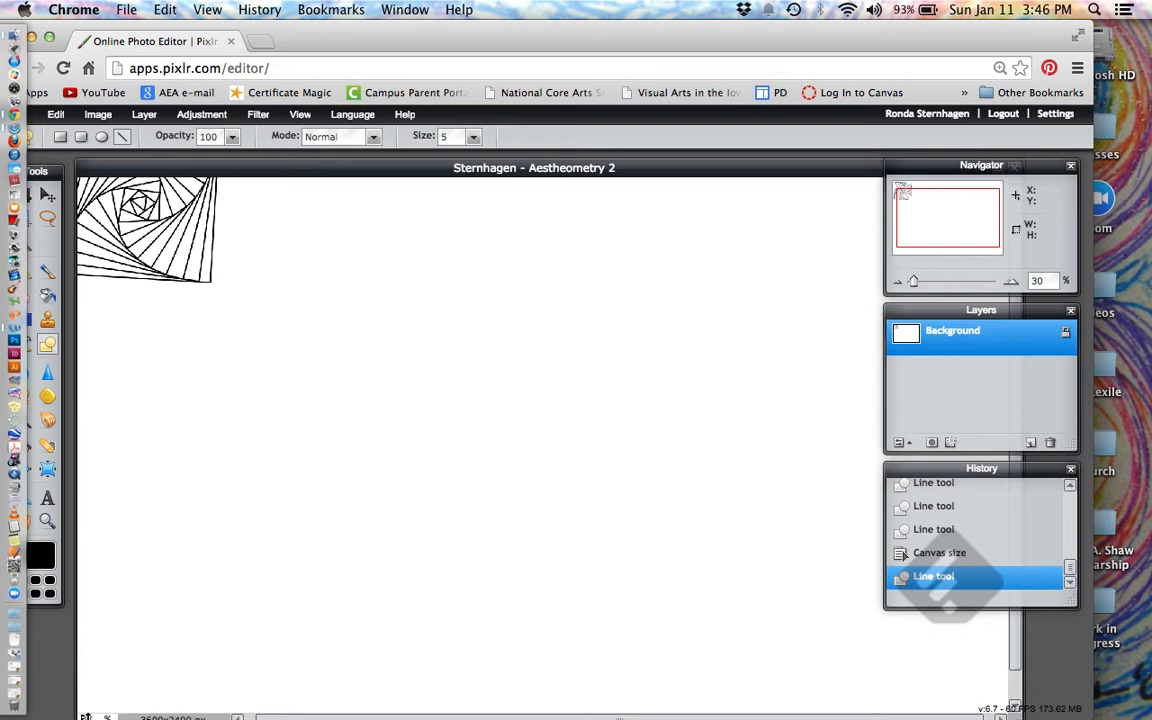
{"action": "type", "text": "20"}
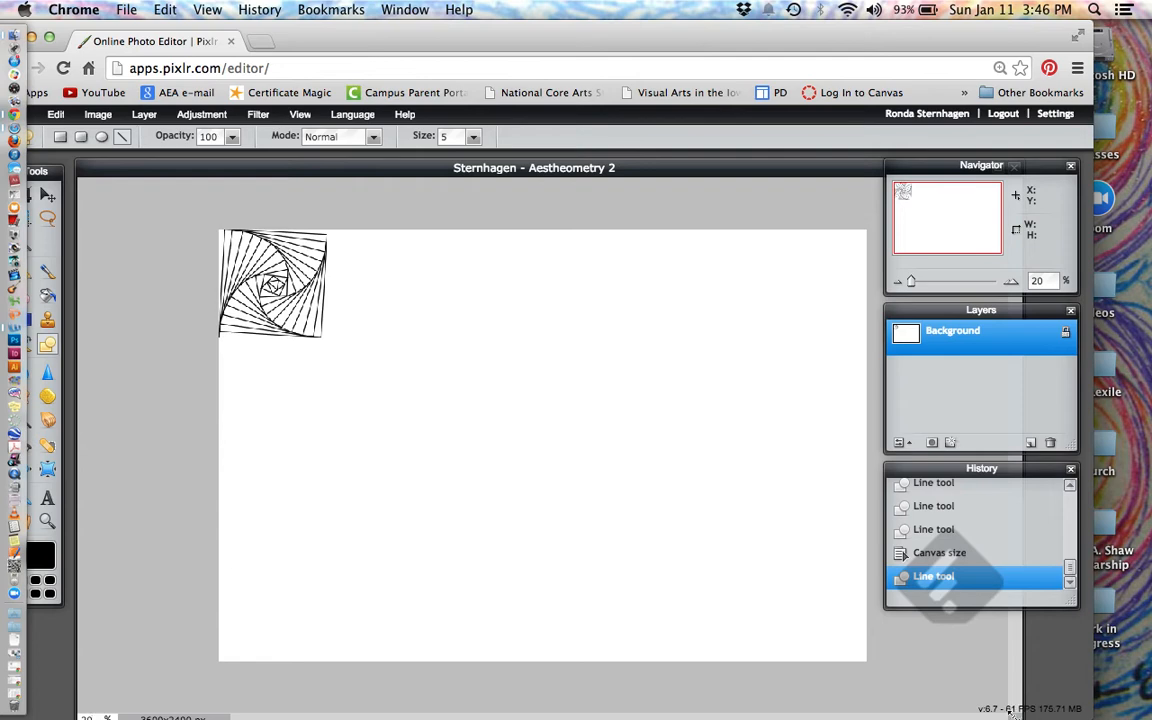
{"action": "left_click_drag", "start_coordinate": [1014, 712], "coordinate": [1052, 710]}
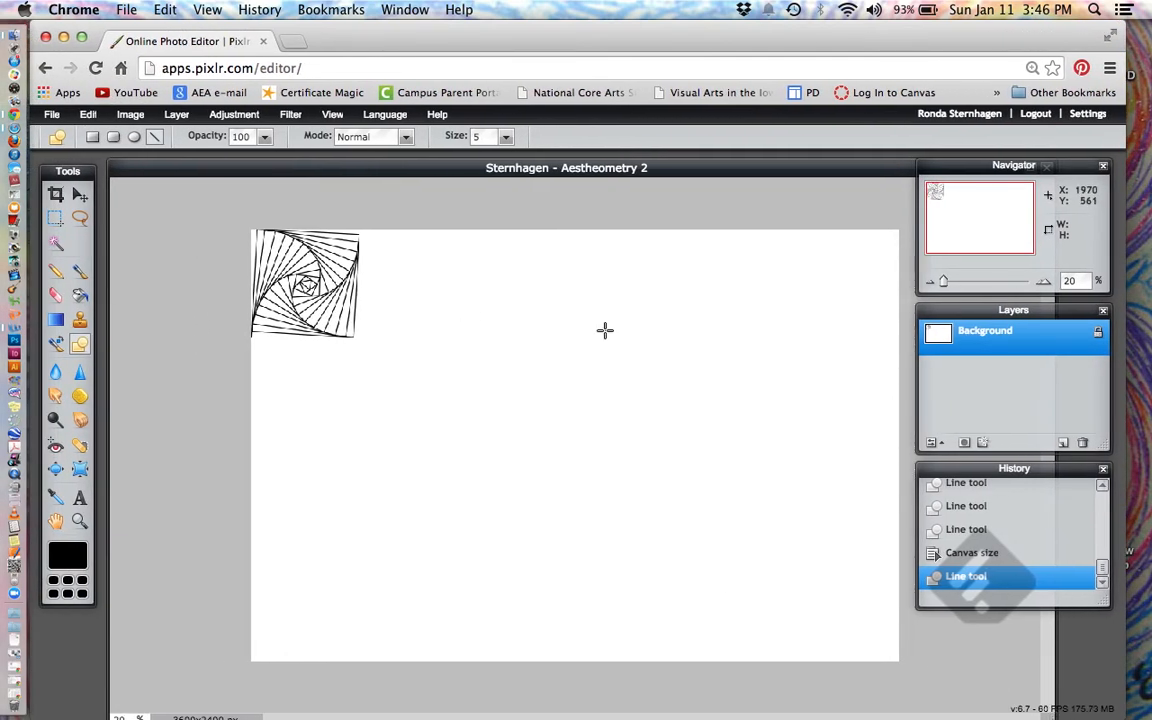
- Unlock the background layer and rename it Layer 1
{"action": "left_click", "coordinate": [1099, 334]}
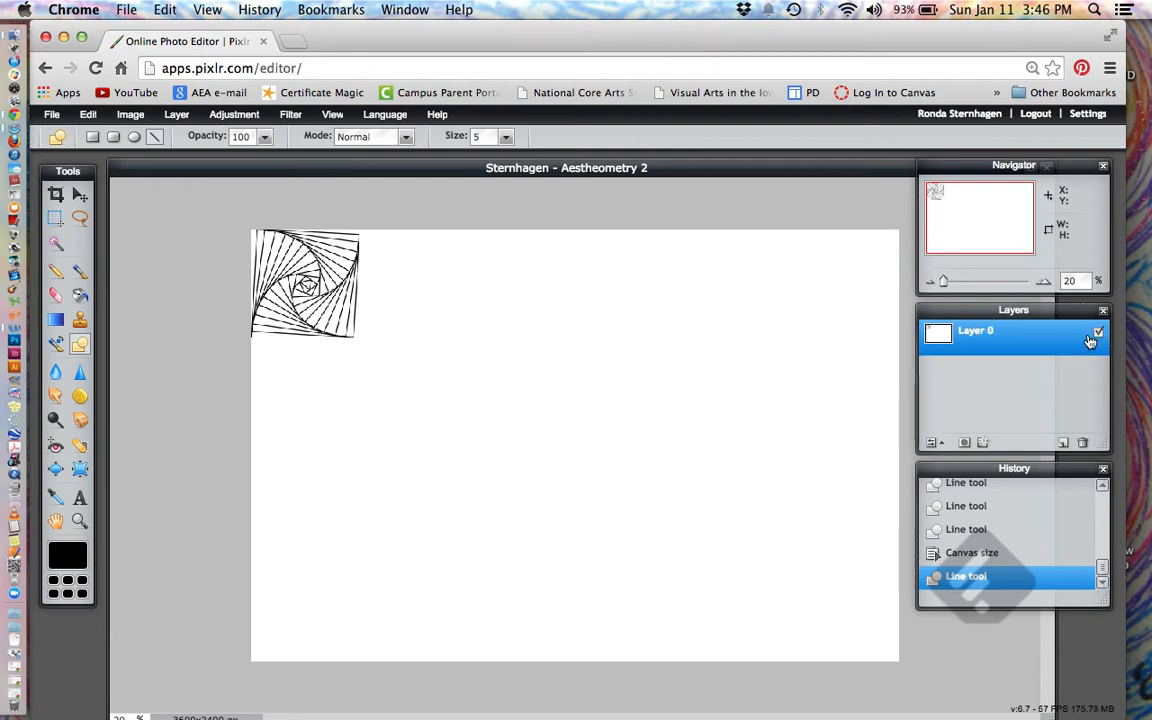
{"action": "double_click", "coordinate": [1006, 334]}
{"action": "left_click", "coordinate": [1006, 336]}
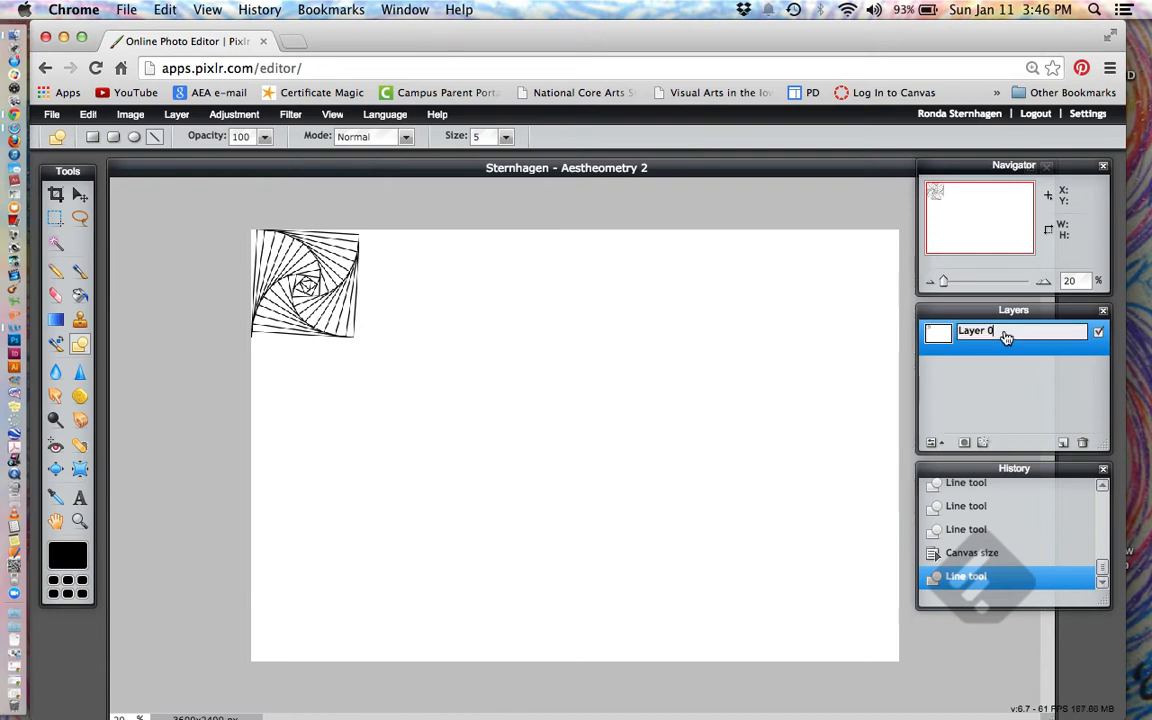
{"action": "key", "text": "BackSpace"}
{"action": "key", "text": "Return"}
{"action": "left_click", "coordinate": [1037, 405]}
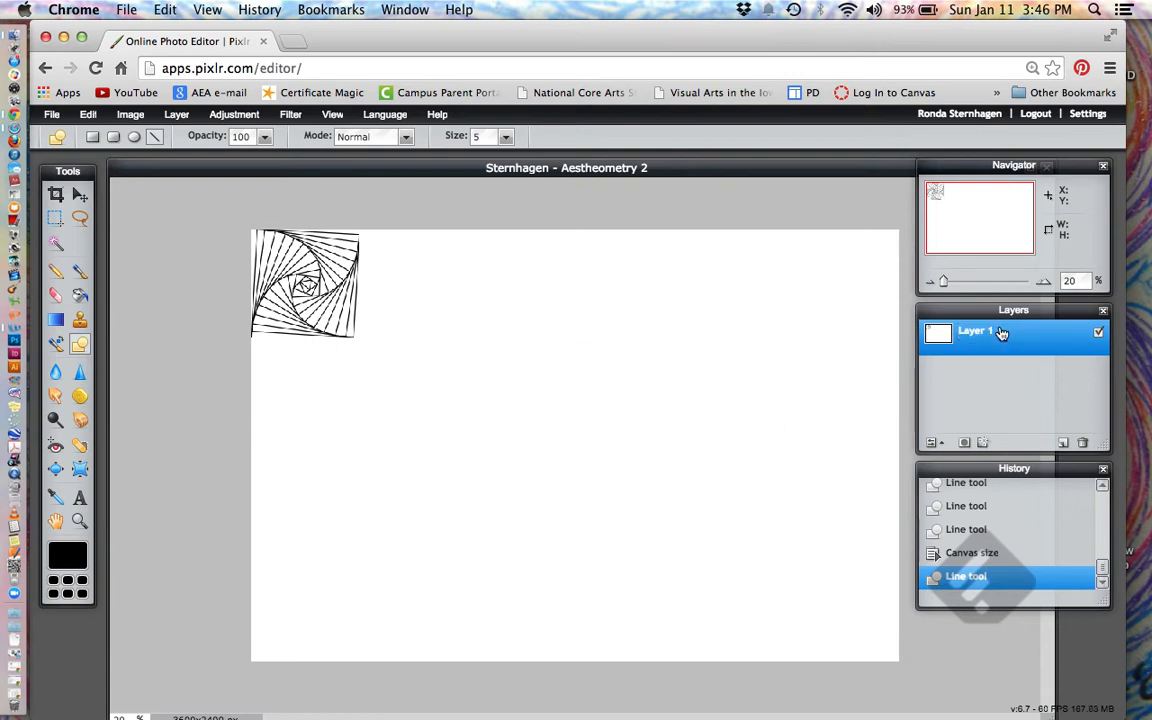
- Duplicate Layer 1 and rename the copy Layer 2
{"action": "left_click_drag", "start_coordinate": [1001, 335], "coordinate": [1080, 447]}
{"action": "left_click_drag", "start_coordinate": [1070, 449], "coordinate": [1064, 449]}
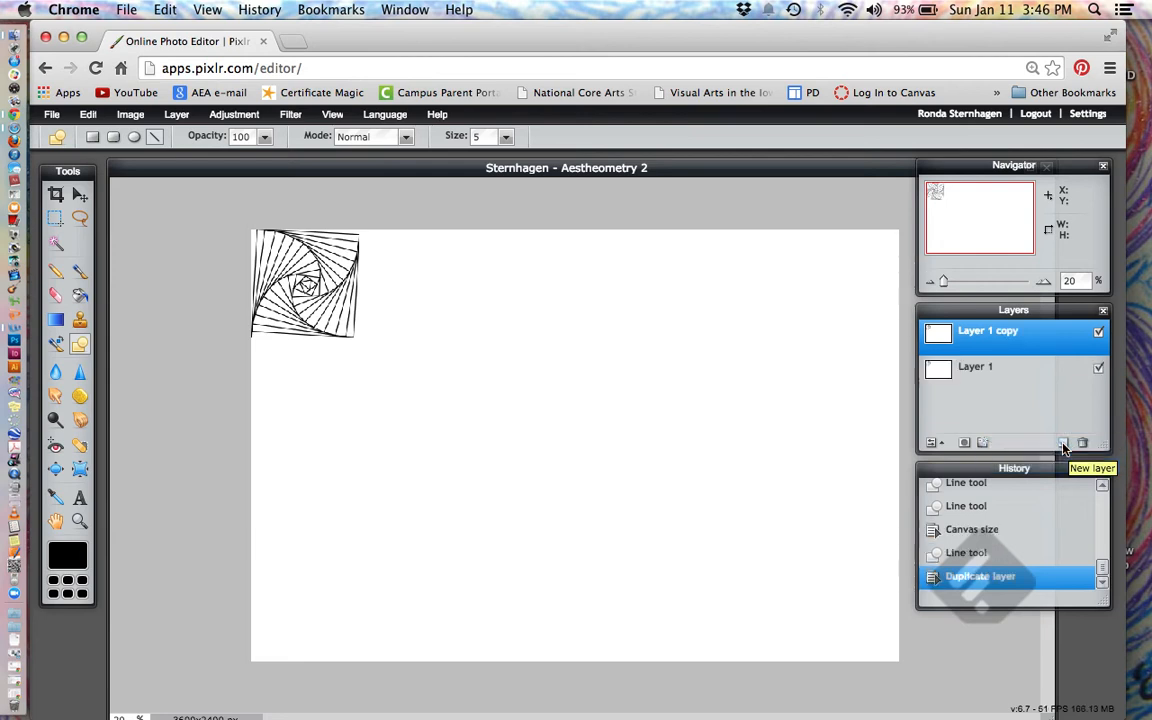
{"action": "double_click", "coordinate": [1003, 337]}
{"action": "key", "text": "Right"}
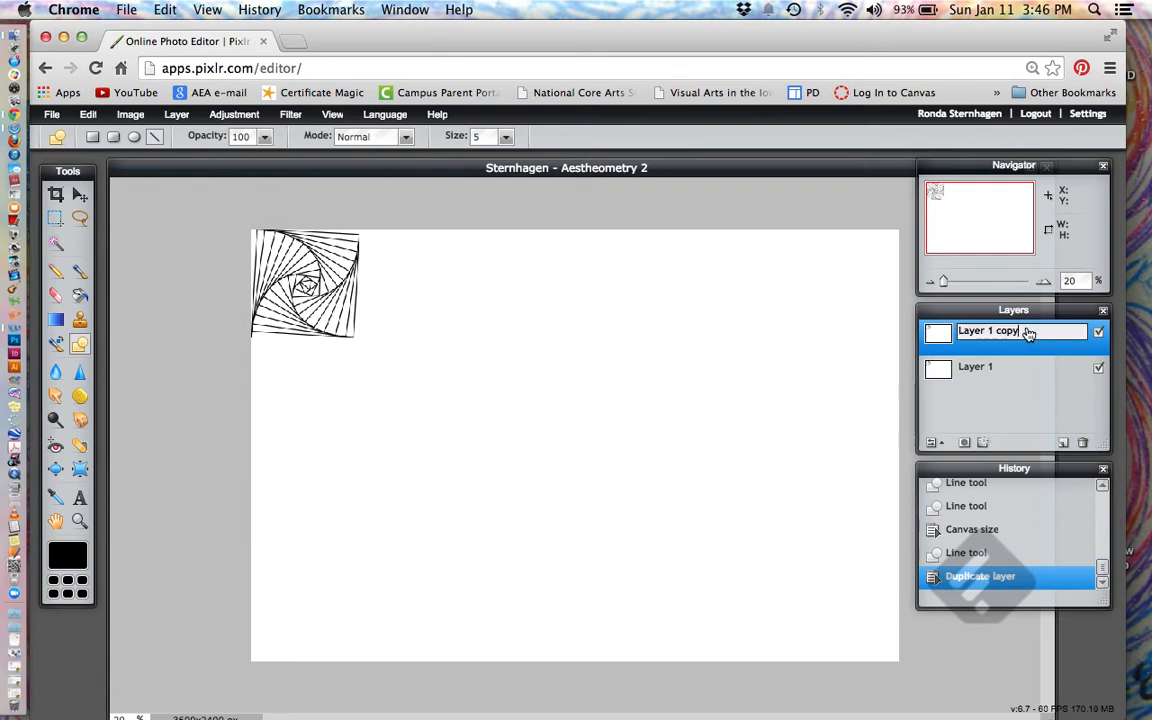
{"action": "key", "text": "BackSpace"}
{"action": "key", "text": "BackSpace"}
{"action": "key", "text": "BackSpace"}
{"action": "key", "text": "BackSpace"}
{"action": "key", "text": "BackSpace"}
{"action": "key", "text": "BackSpace"}
{"action": "left_click", "coordinate": [564, 416]}
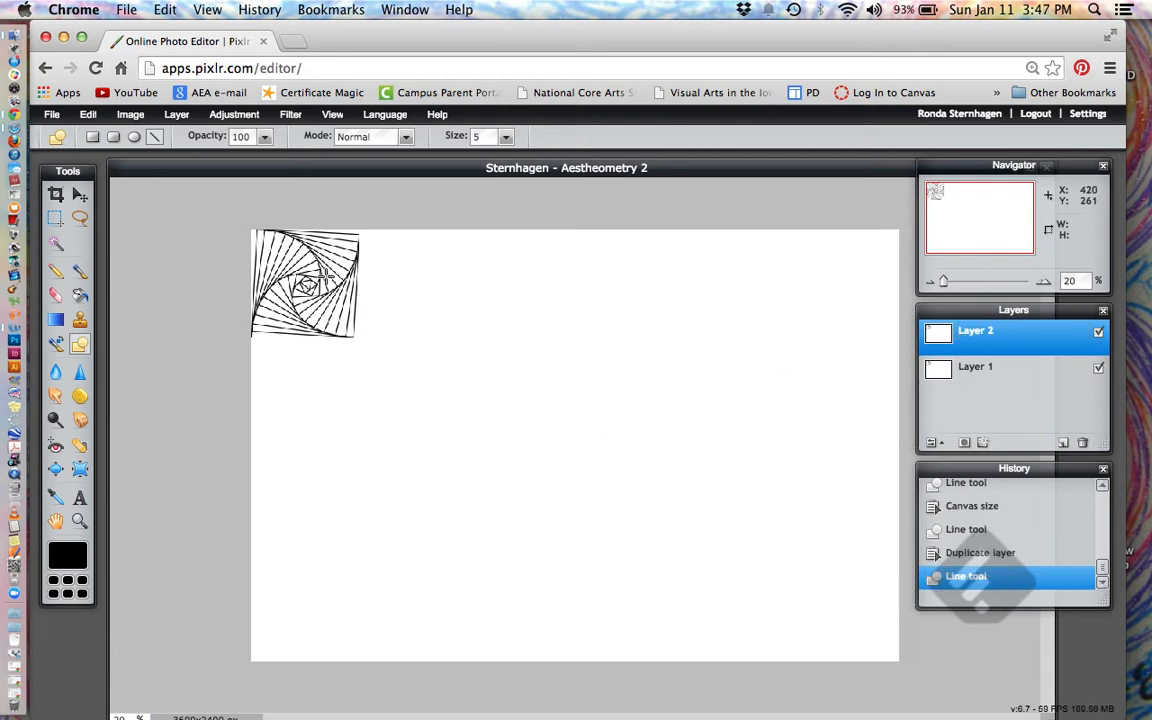
- Move Layer 2 horizontally to the right so its spiral sits directly beside the original in the top row
{"action": "left_click", "coordinate": [82, 195]}
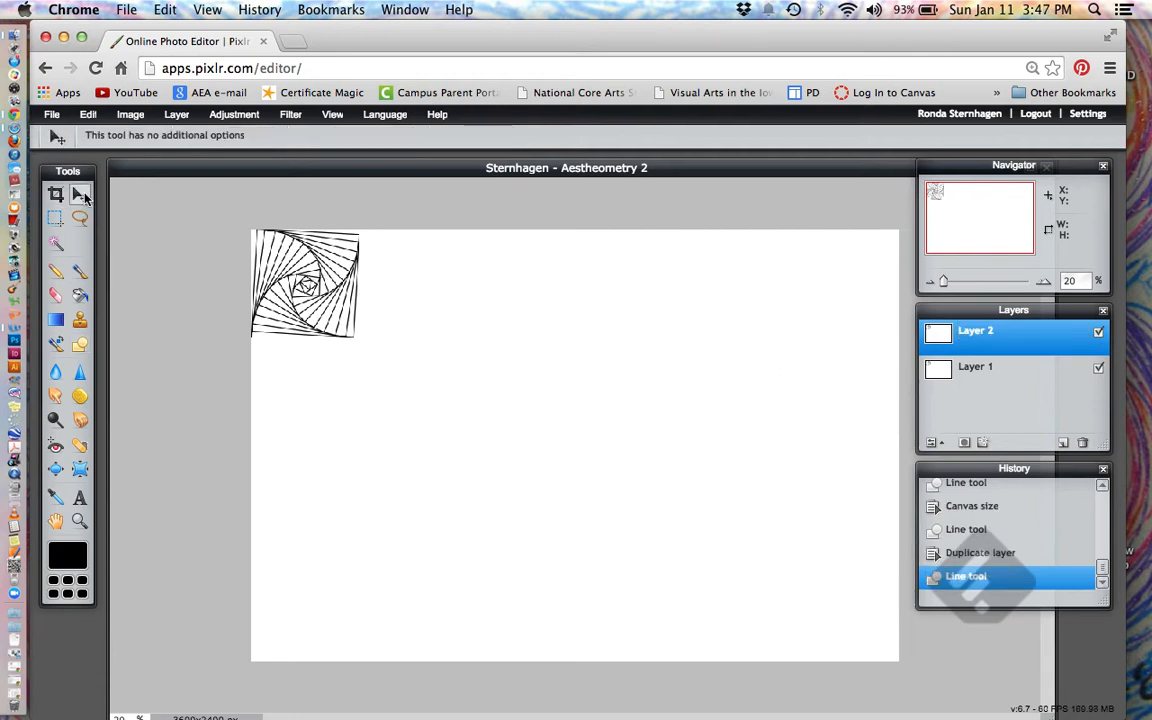
{"action": "left_click_drag", "start_coordinate": [306, 280], "coordinate": [413, 278]}
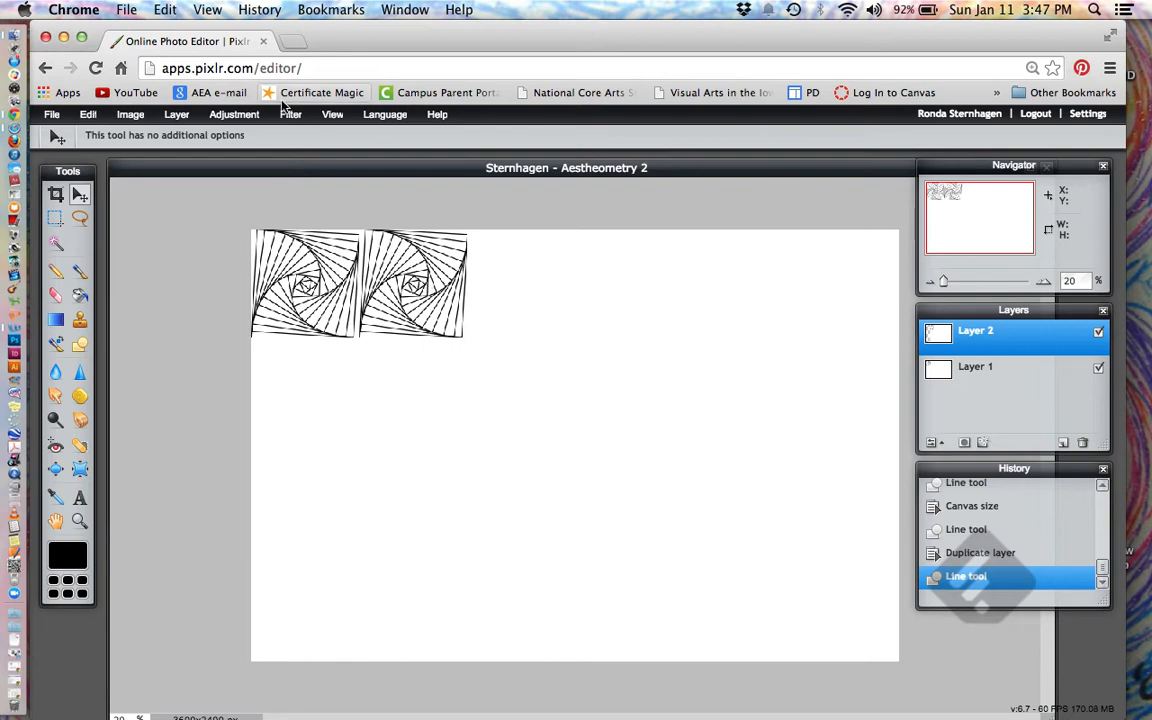
- Try to rotate Layer 2 slightly with Free transform
{"action": "left_click", "coordinate": [133, 116]}
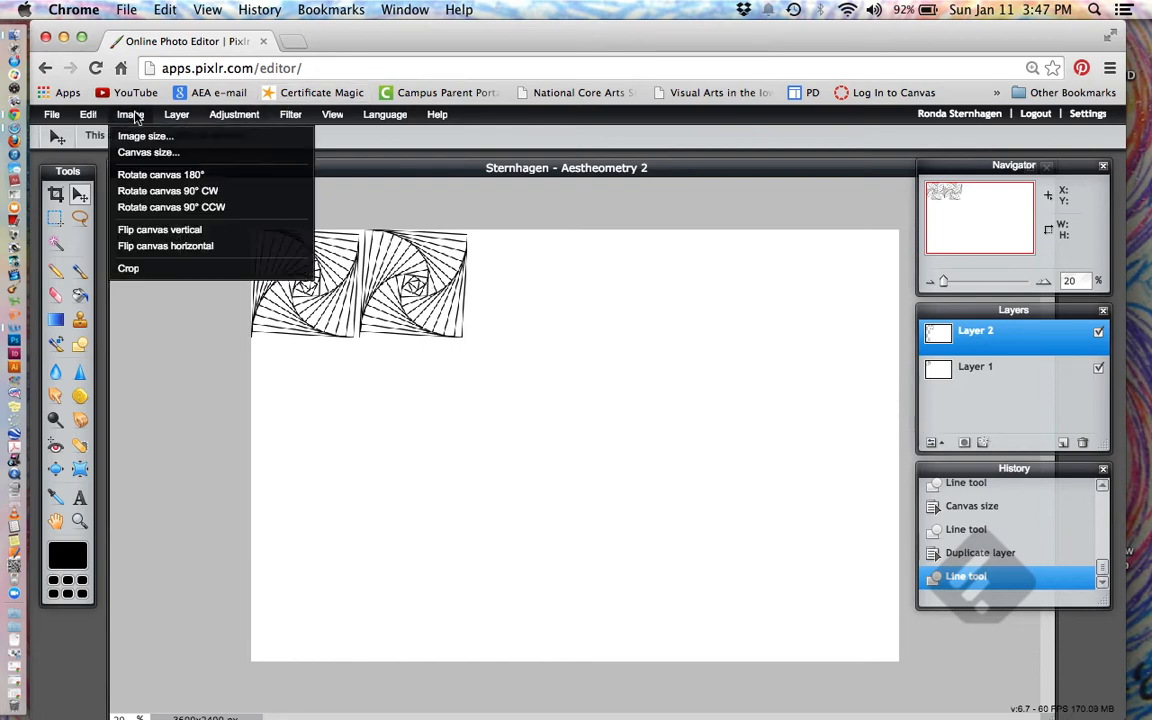
{"action": "mouse_move", "coordinate": [91, 118]}
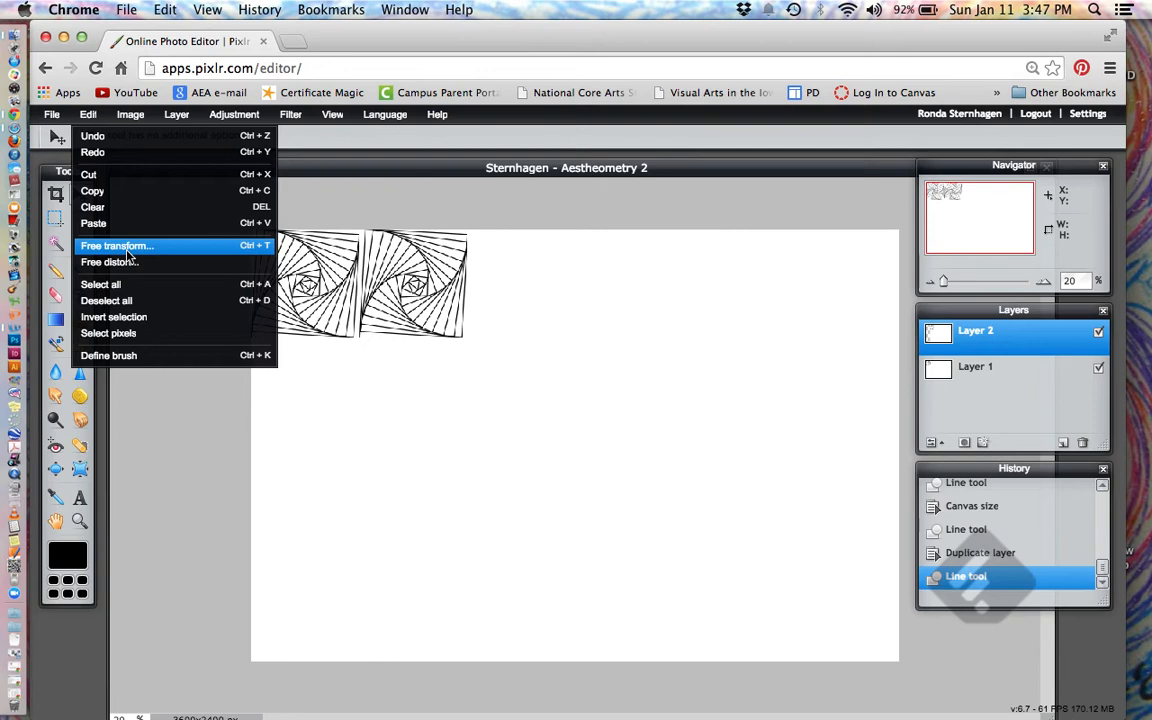
{"action": "left_click", "coordinate": [128, 250]}
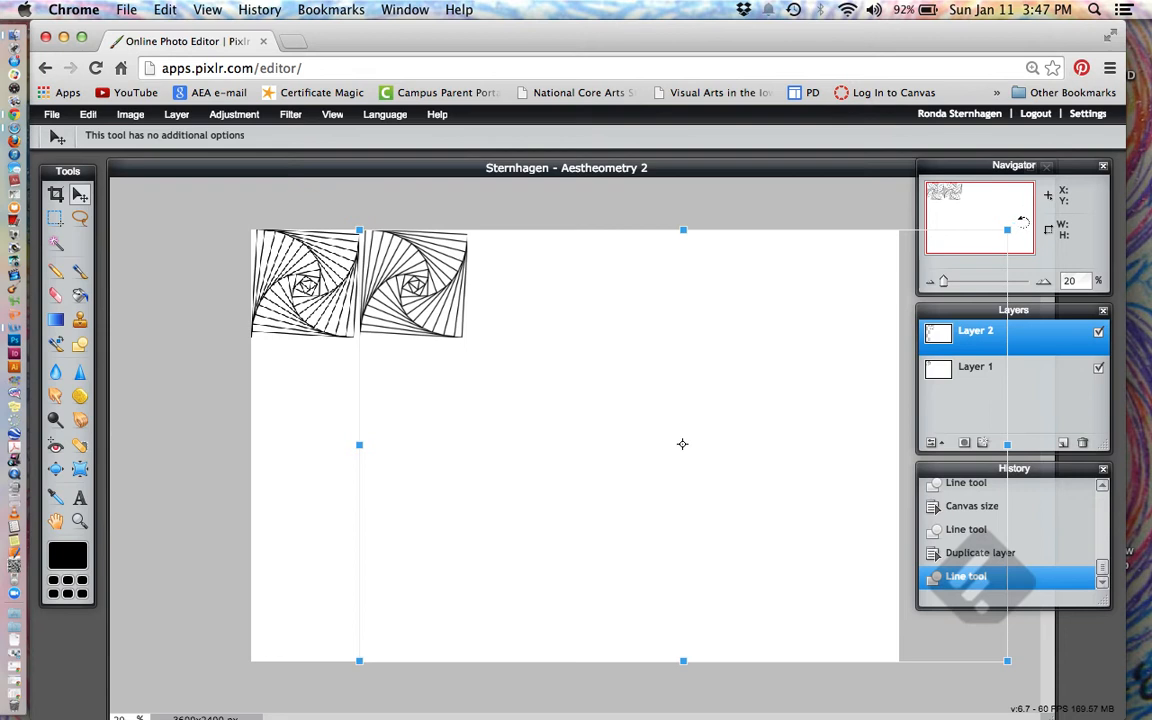
{"action": "left_click_drag", "start_coordinate": [1022, 222], "coordinate": [884, 312]}
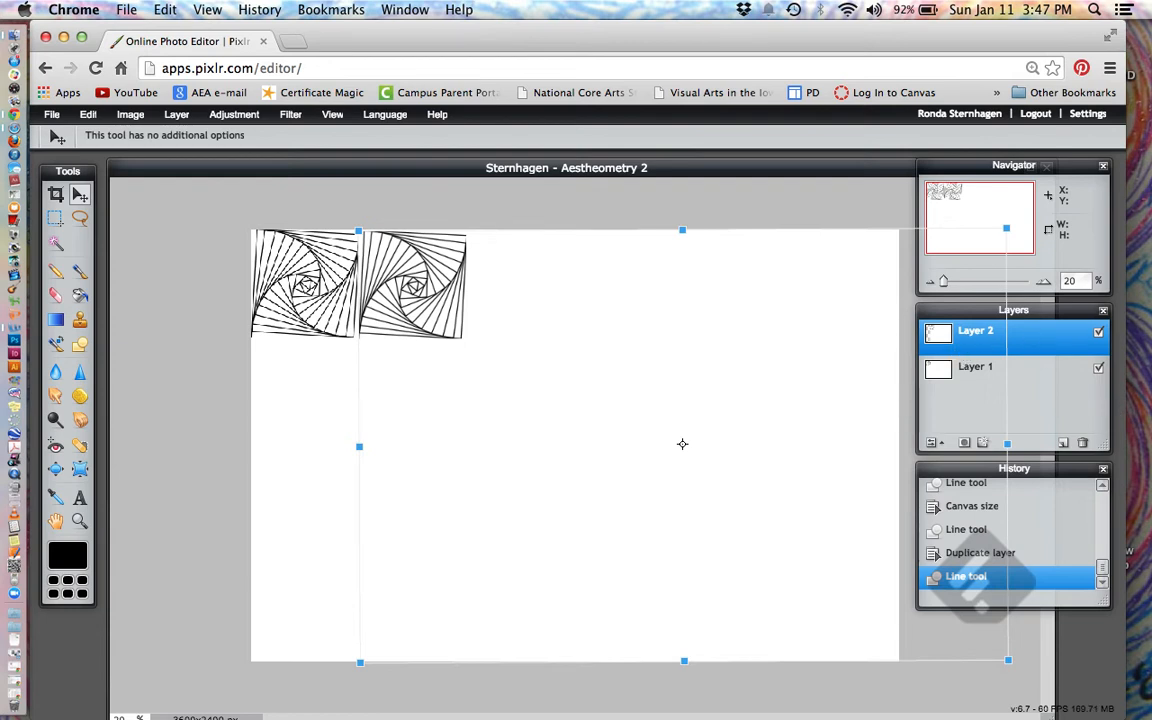
- Delete Layer 2, leaving only the original spiral on Layer 1
{"action": "left_click", "coordinate": [1012, 342]}
{"action": "mouse_move", "coordinate": [1041, 337]}
{"action": "left_mouse_down"}
{"action": "mouse_move", "coordinate": [1060, 430]}
{"action": "mouse_move", "coordinate": [1082, 443]}
{"action": "left_mouse_up"}
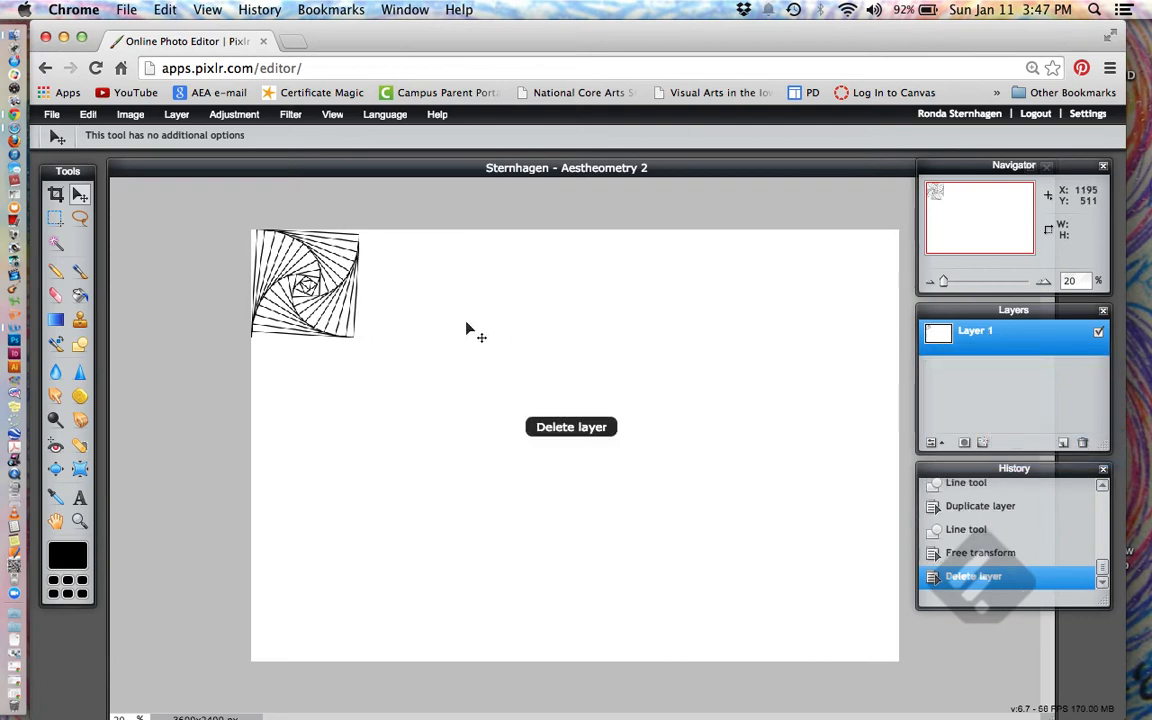
- Select the original spiral with a rectangular marquee of about 596 x 611 px, copy it and paste it as a new layer
{"action": "left_click", "coordinate": [55, 218]}
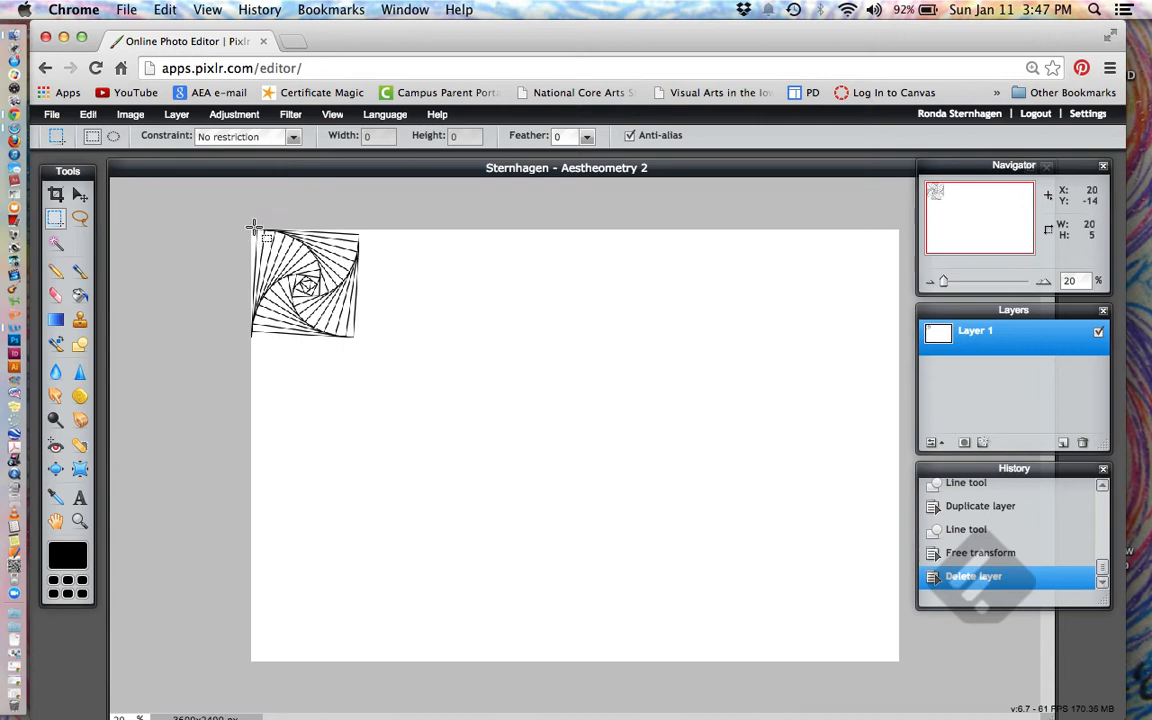
{"action": "mouse_move", "coordinate": [251, 231]}
{"action": "left_mouse_down"}
{"action": "mouse_move", "coordinate": [316, 277]}
{"action": "mouse_move", "coordinate": [358, 340]}
{"action": "left_mouse_up"}
{"action": "key", "text": "super+c"}
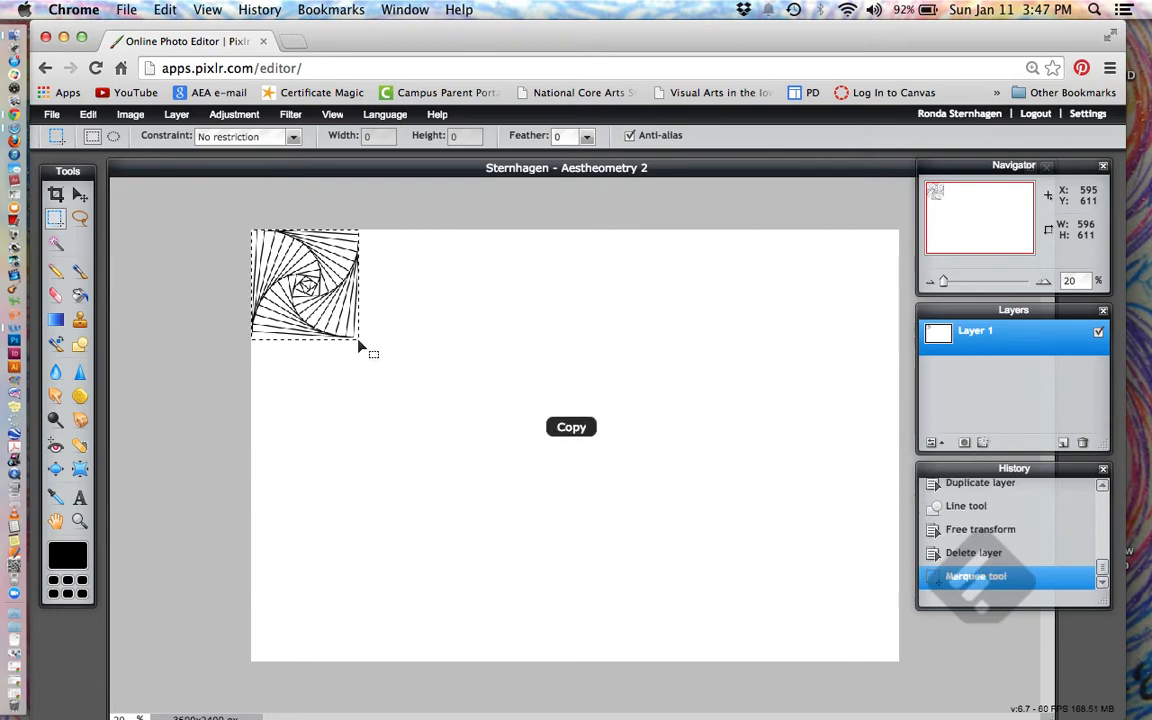
{"action": "key", "text": "super+v"}
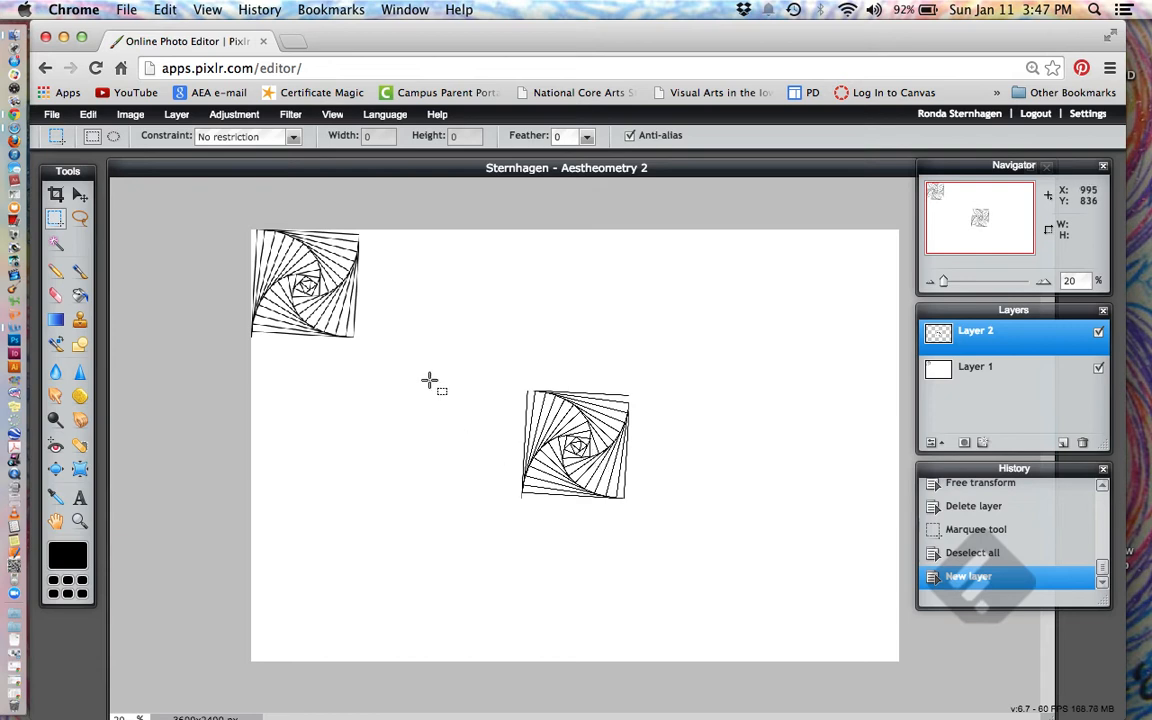
- Move the pasted spiral directly to the right of the original in the top row and flip its layer horizontally
{"action": "left_click", "coordinate": [80, 197]}
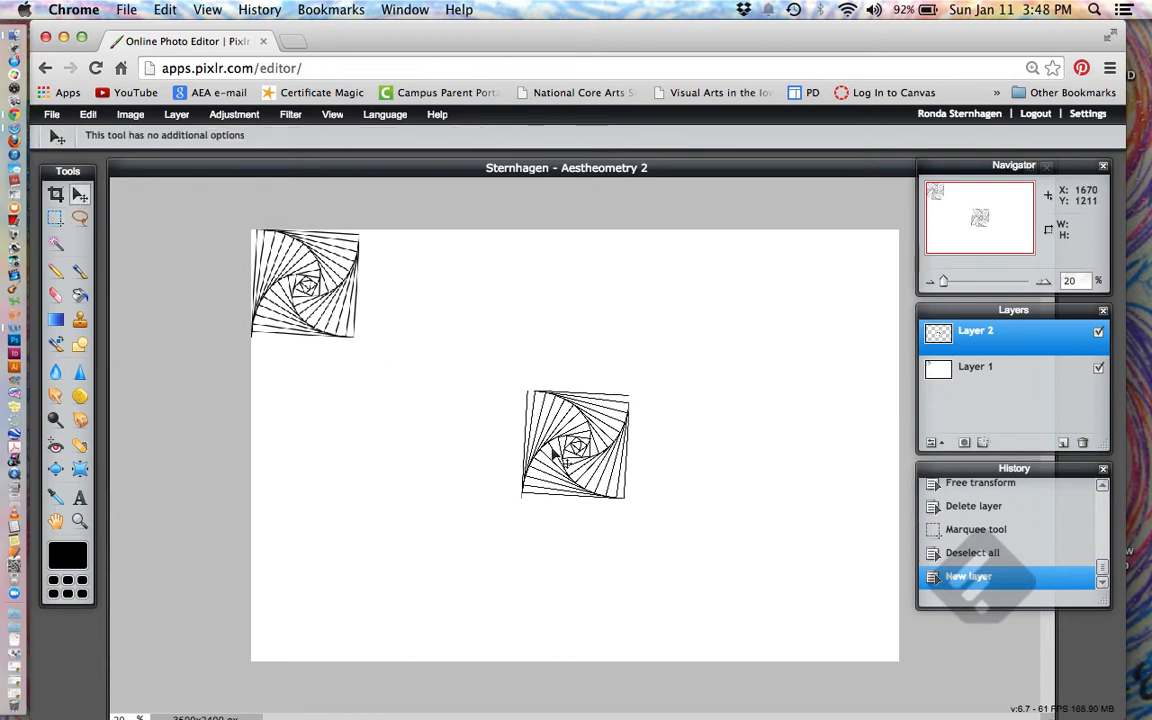
{"action": "left_click_drag", "start_coordinate": [566, 449], "coordinate": [417, 300]}
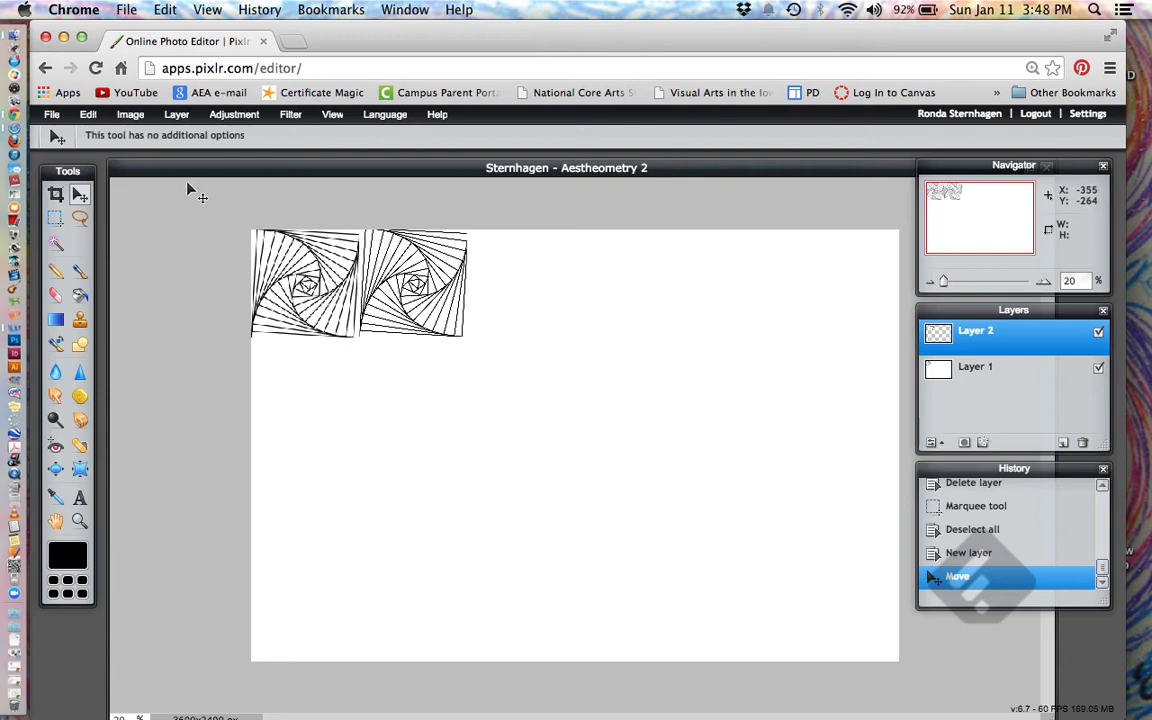
{"action": "left_click", "coordinate": [90, 116]}
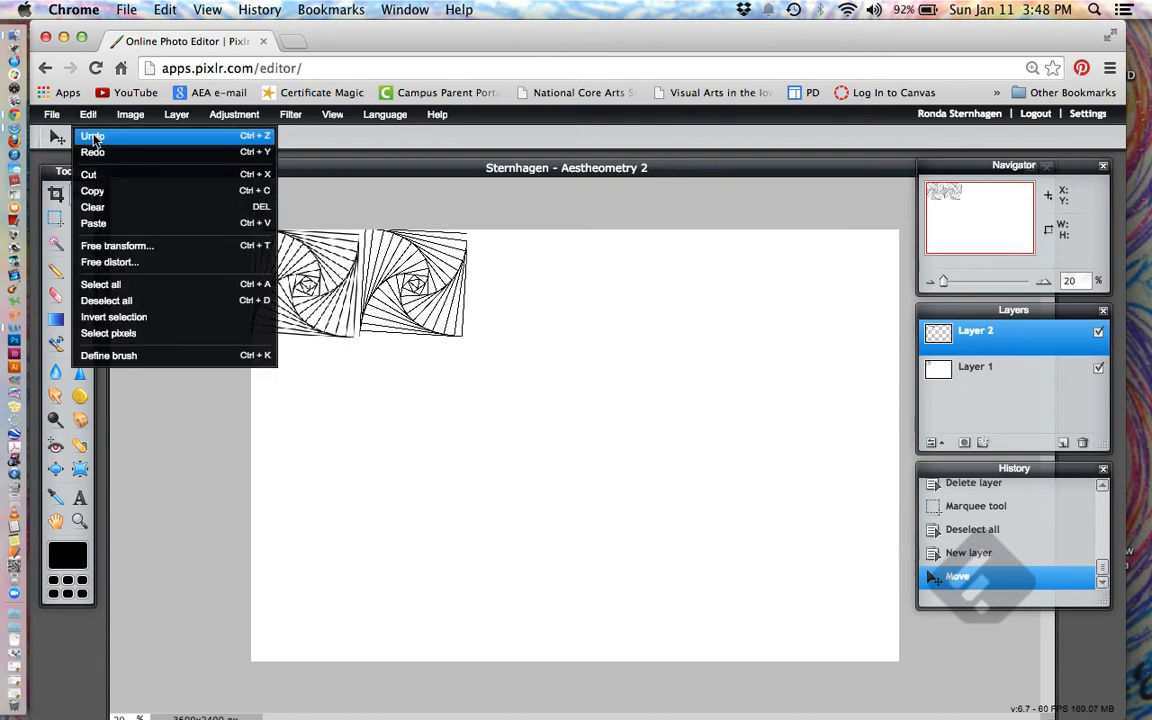
{"action": "mouse_move", "coordinate": [129, 116]}
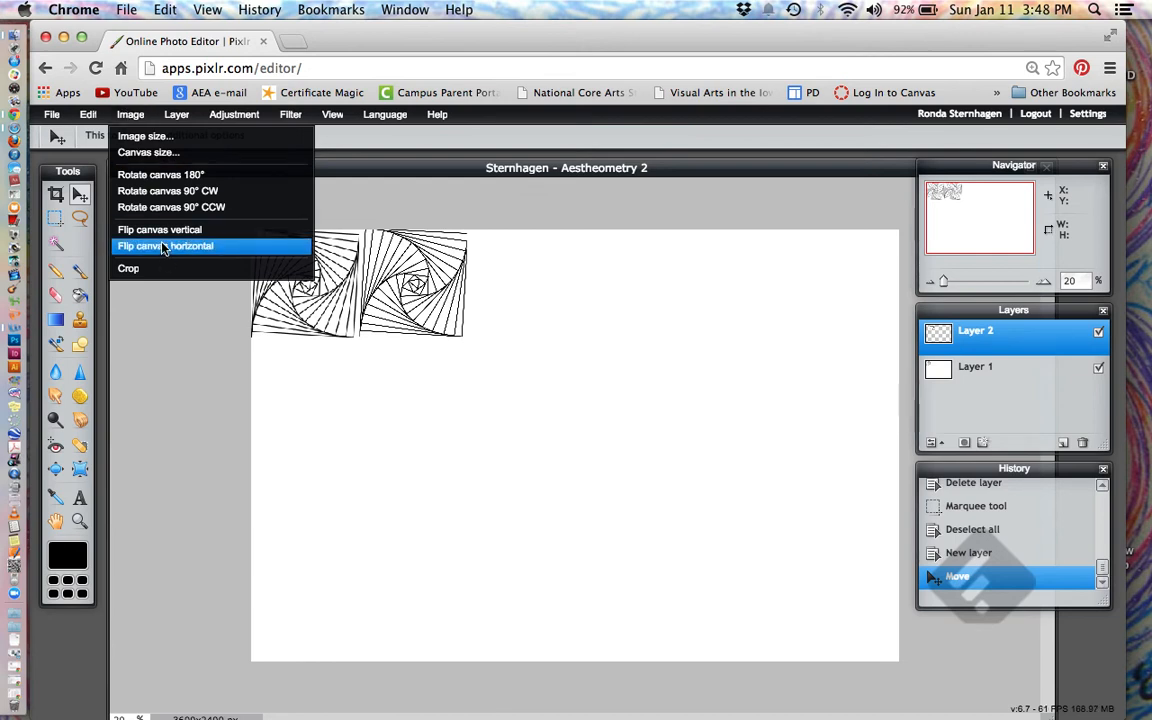
{"action": "mouse_move", "coordinate": [174, 122]}
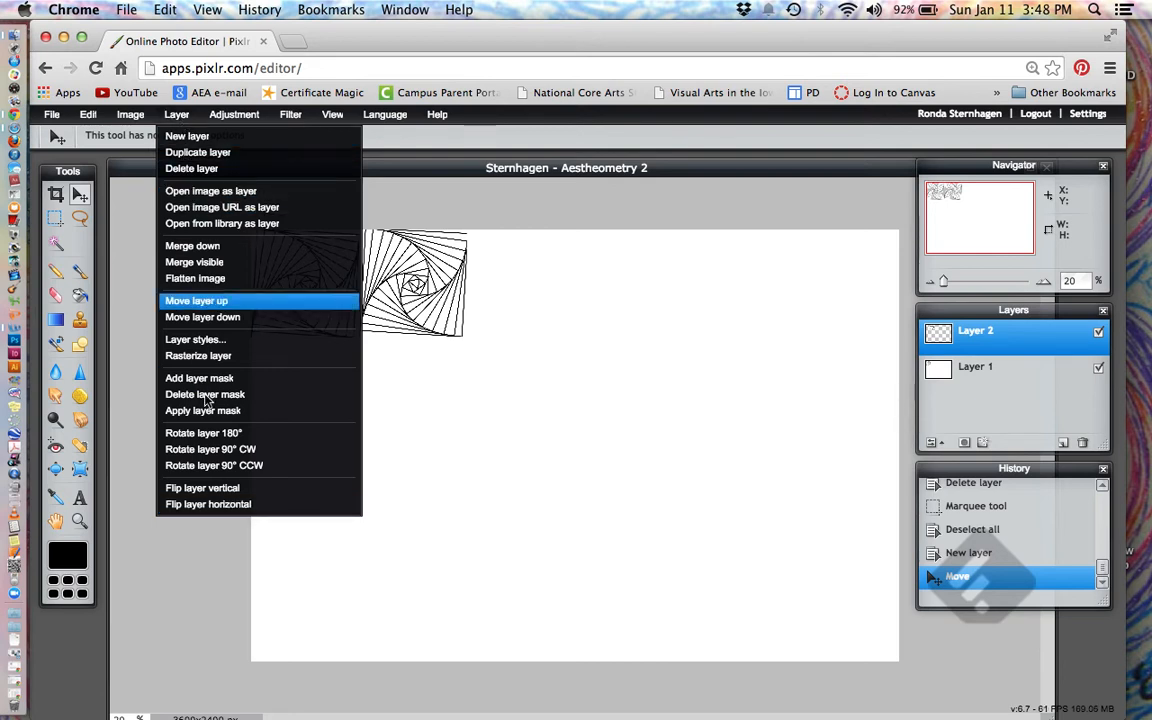
{"action": "left_click", "coordinate": [219, 507]}
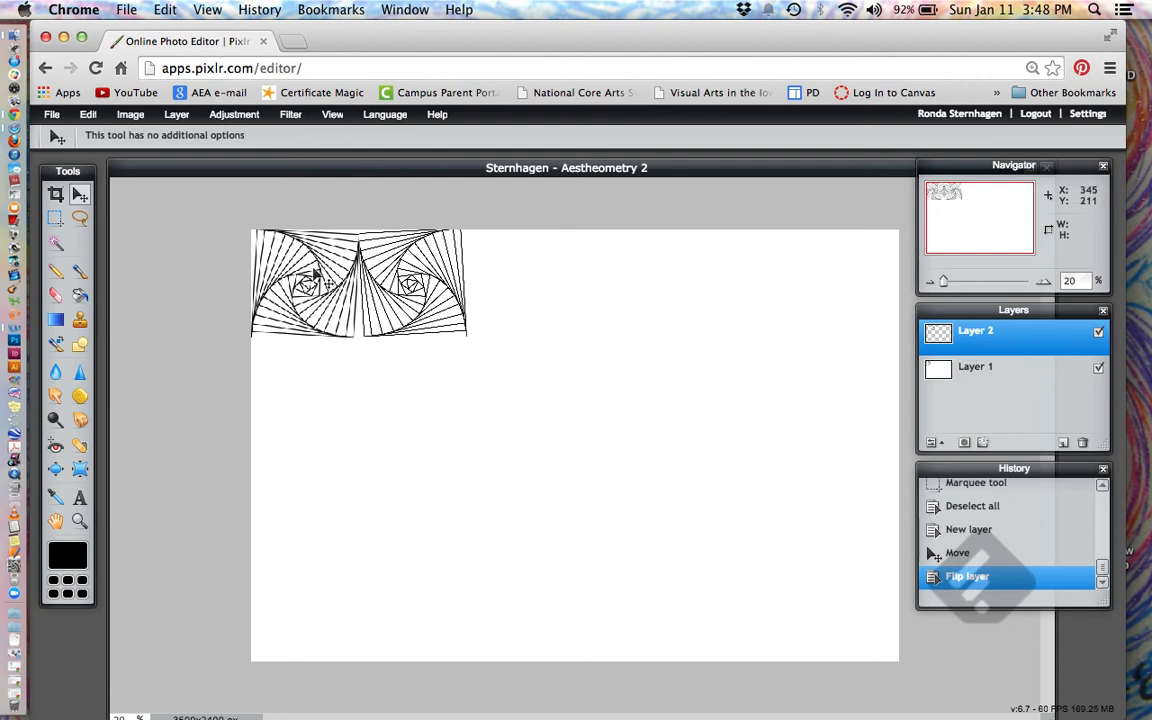
- Paste two more spirals as the third and fourth tiles of the top row and flip the fourth tile's layer horizontally
{"action": "key", "text": "super+v"}
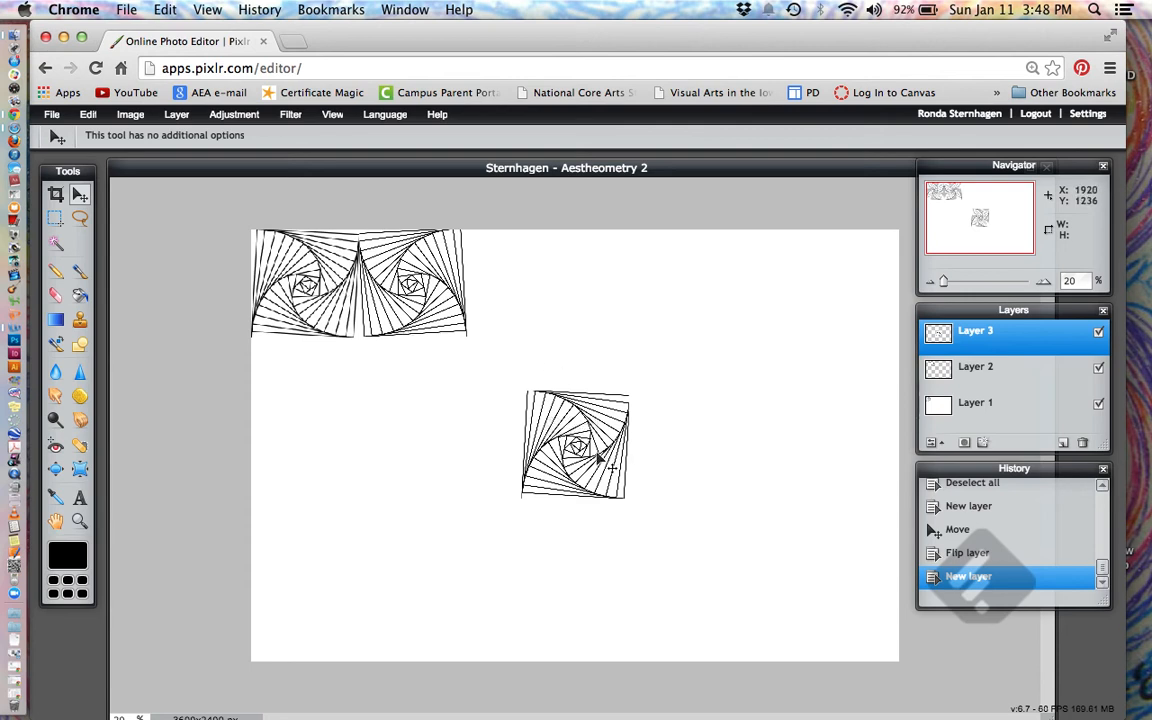
{"action": "left_click_drag", "start_coordinate": [598, 457], "coordinate": [543, 292]}
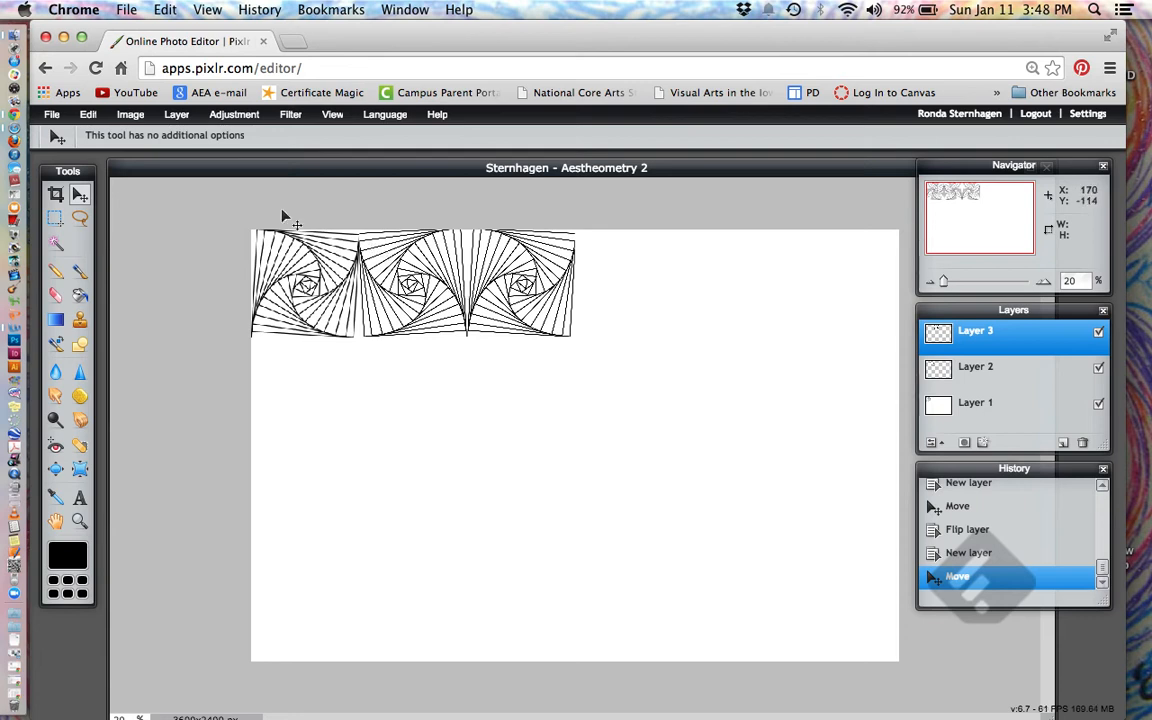
{"action": "key", "text": "super+v"}
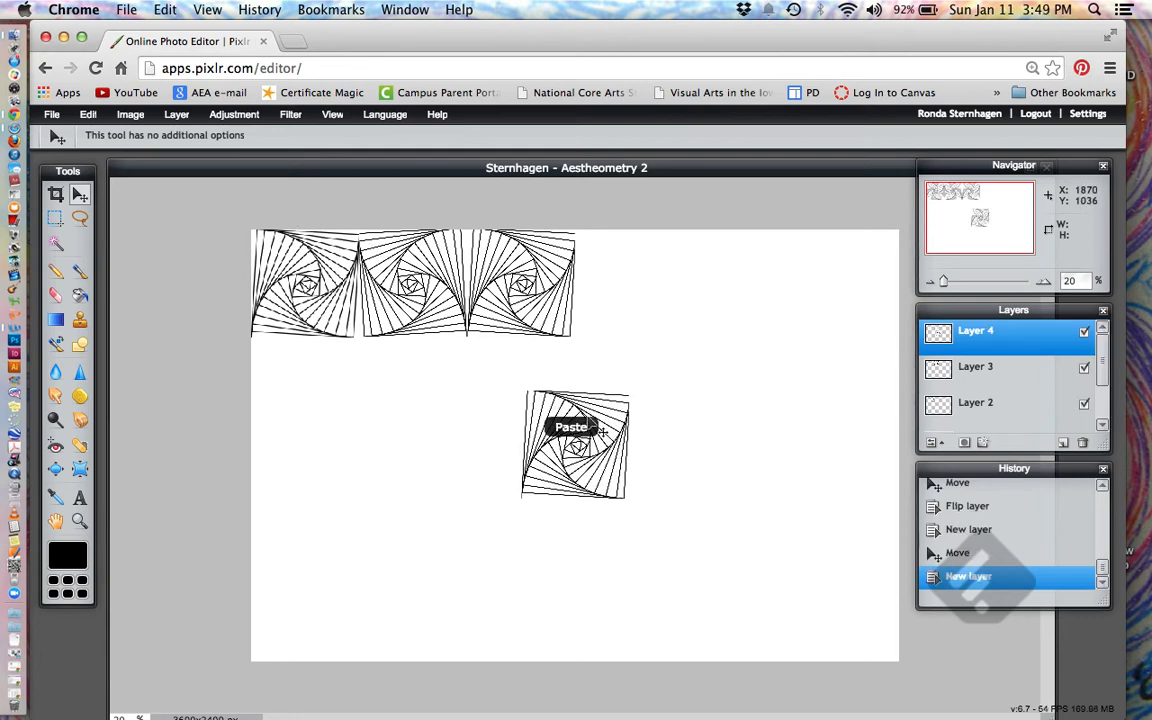
{"action": "mouse_move", "coordinate": [602, 440]}
{"action": "left_mouse_down"}
{"action": "mouse_move", "coordinate": [660, 368]}
{"action": "mouse_move", "coordinate": [669, 284]}
{"action": "mouse_move", "coordinate": [653, 268]}
{"action": "left_mouse_up"}
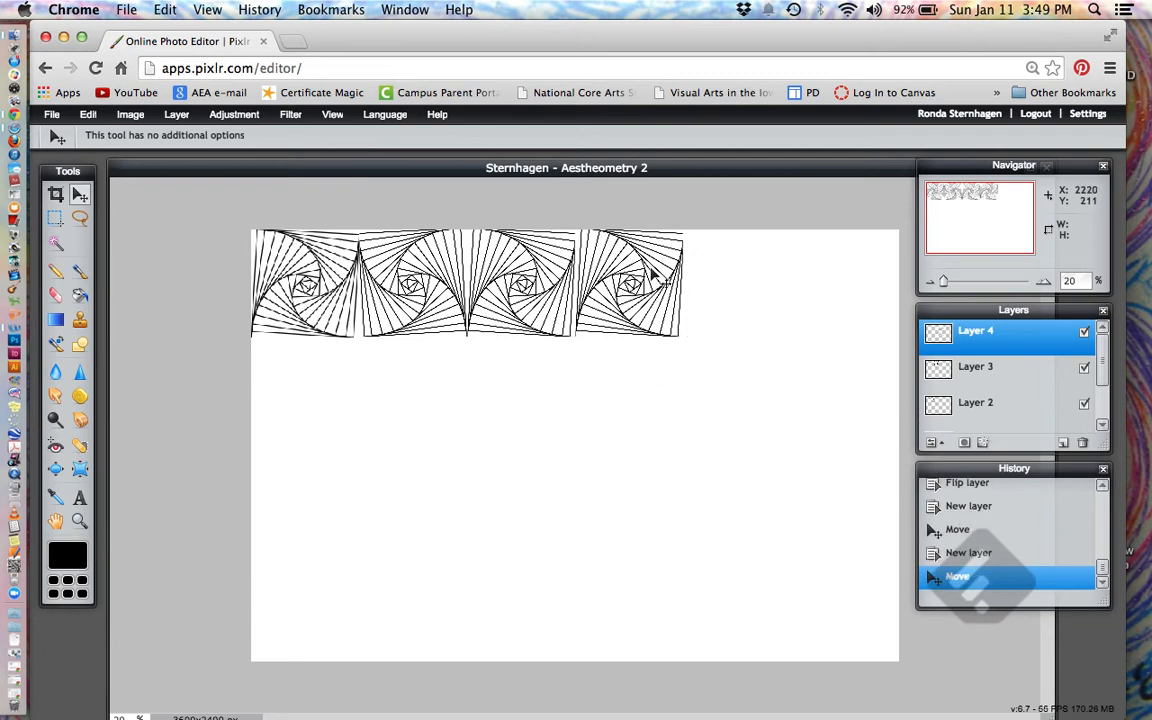
{"action": "left_click", "coordinate": [177, 115]}
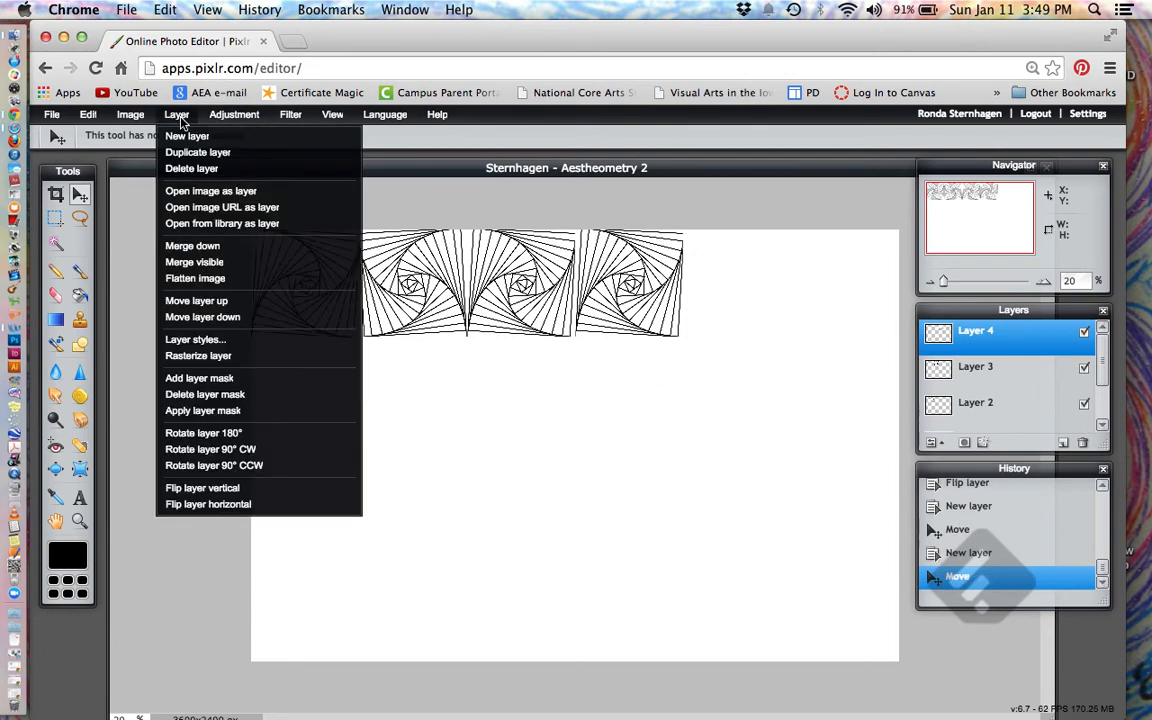
{"action": "left_click", "coordinate": [241, 508]}
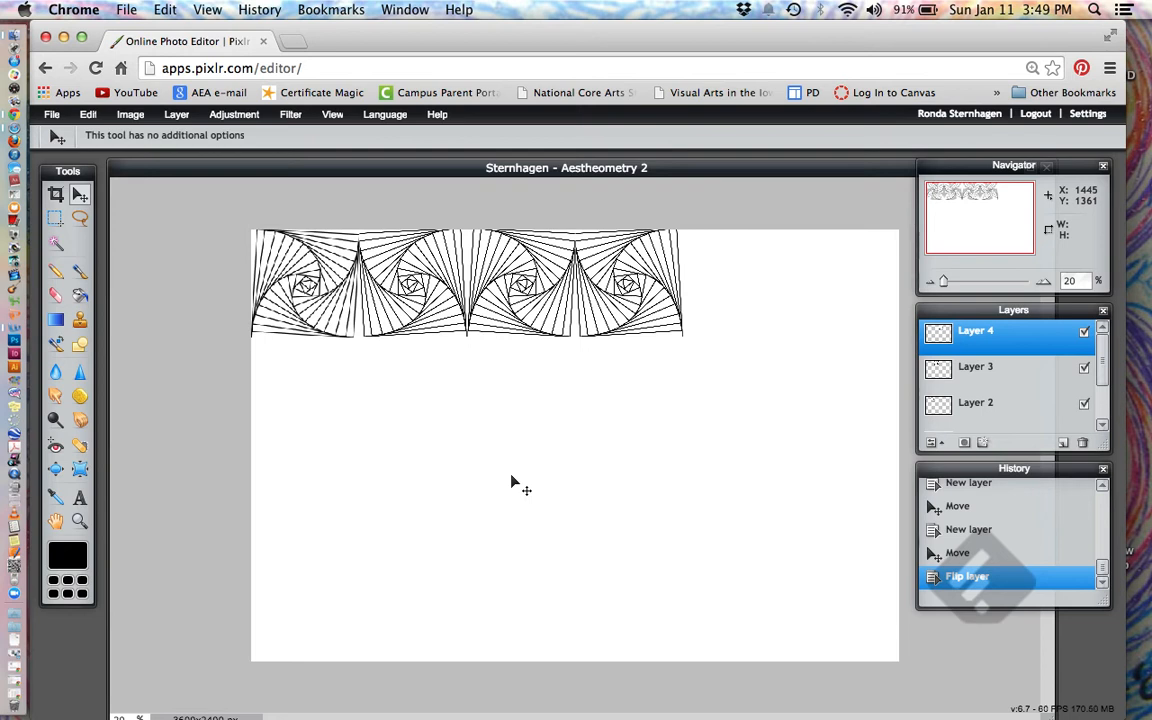
- Paste two more spirals as the fifth and sixth tiles to complete the top row, flipping the sixth tile's layer horizontally
{"action": "key", "text": "super+v"}
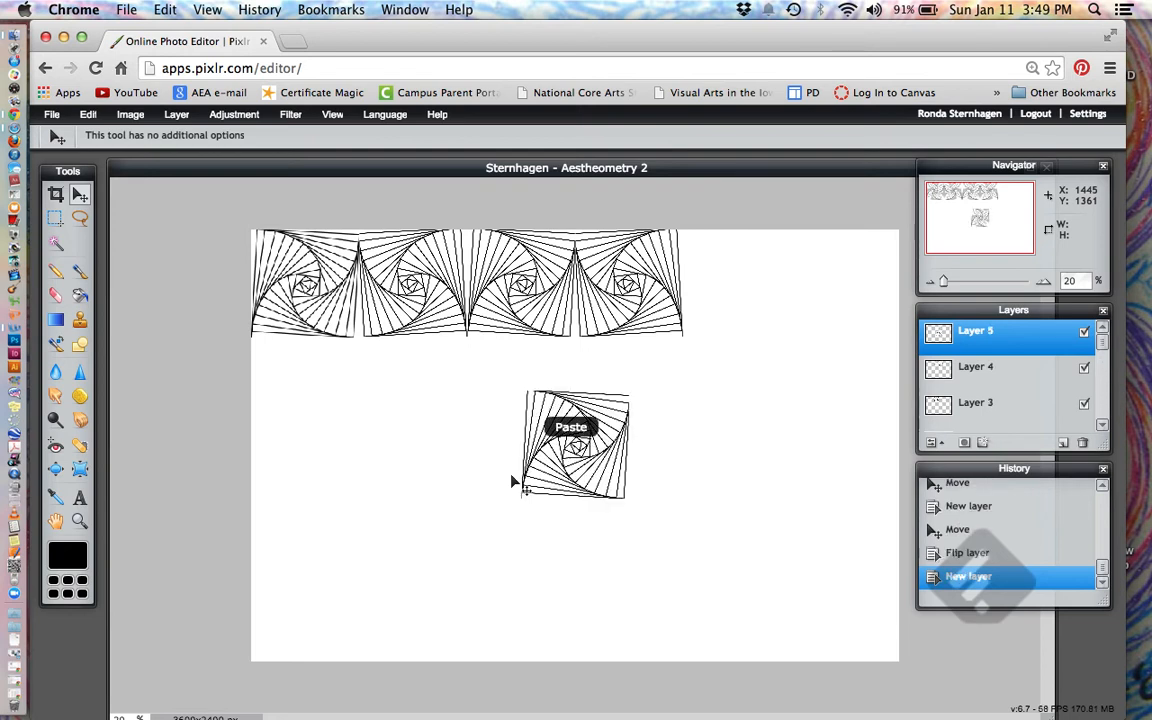
{"action": "left_click_drag", "start_coordinate": [571, 463], "coordinate": [729, 304]}
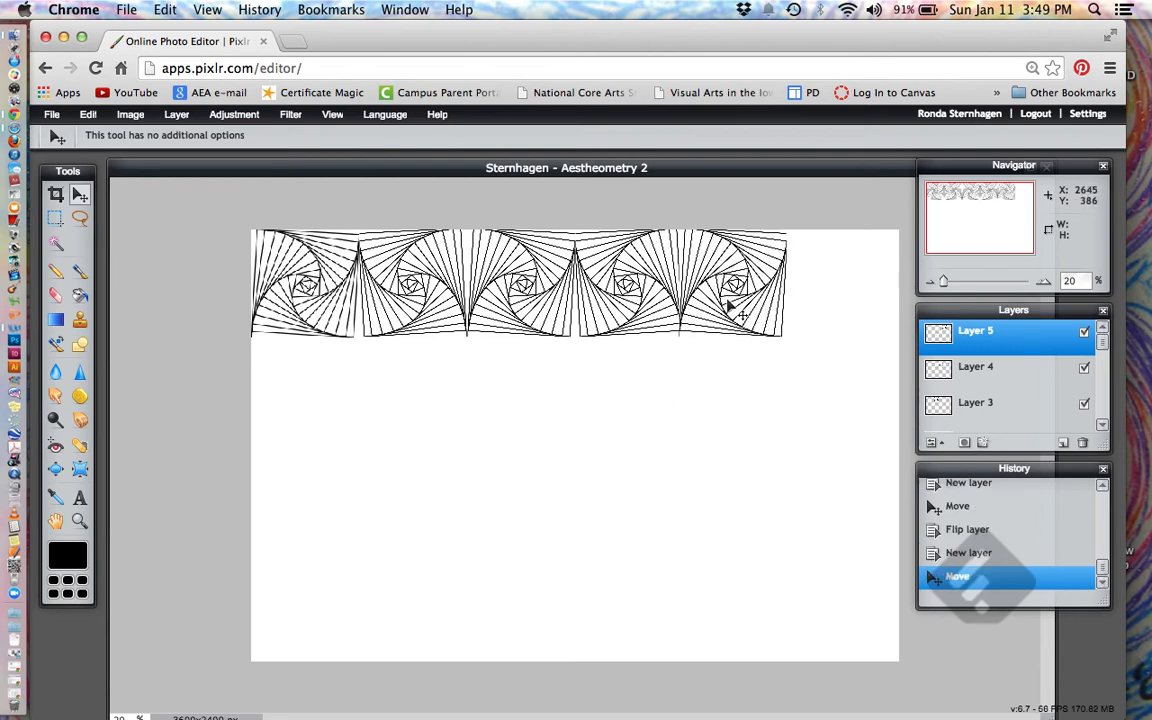
{"action": "key", "text": "super+v"}
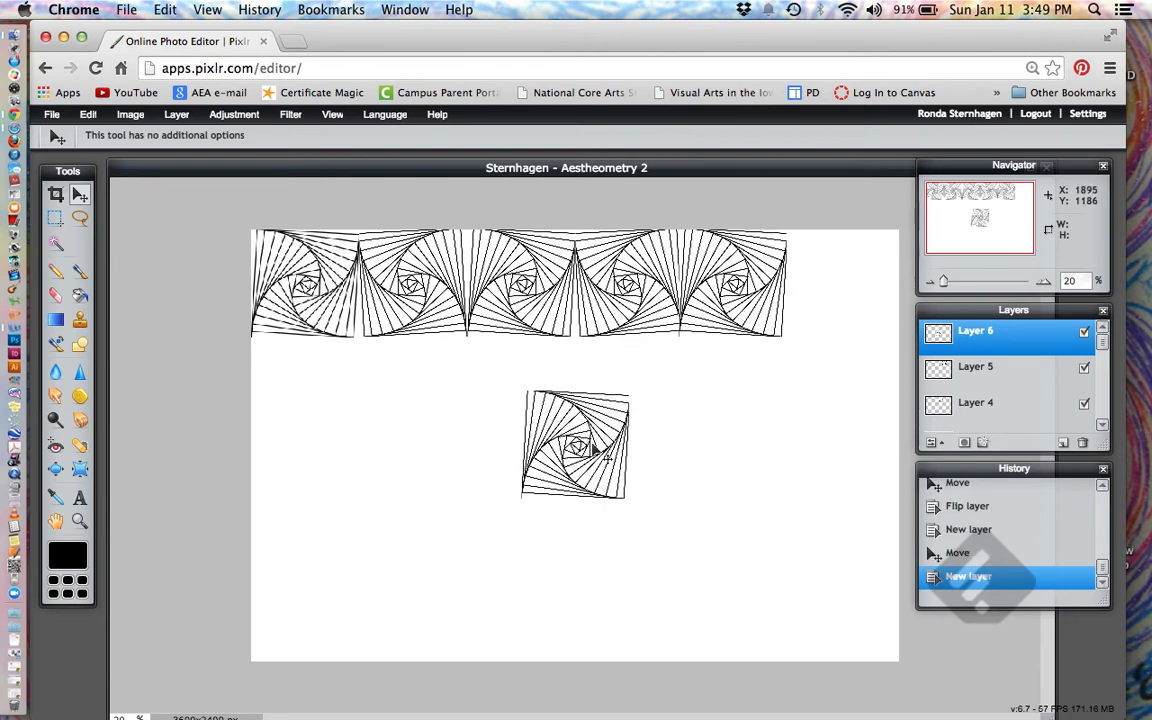
{"action": "left_click_drag", "start_coordinate": [594, 448], "coordinate": [864, 287]}
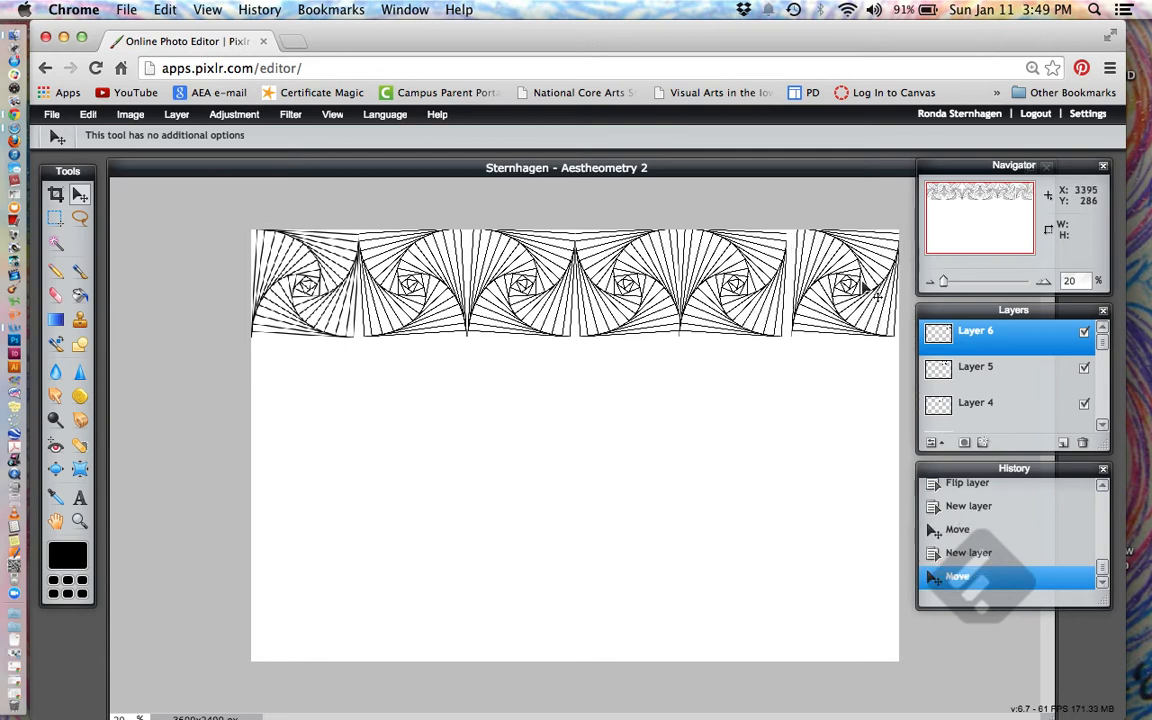
{"action": "left_click", "coordinate": [176, 114]}
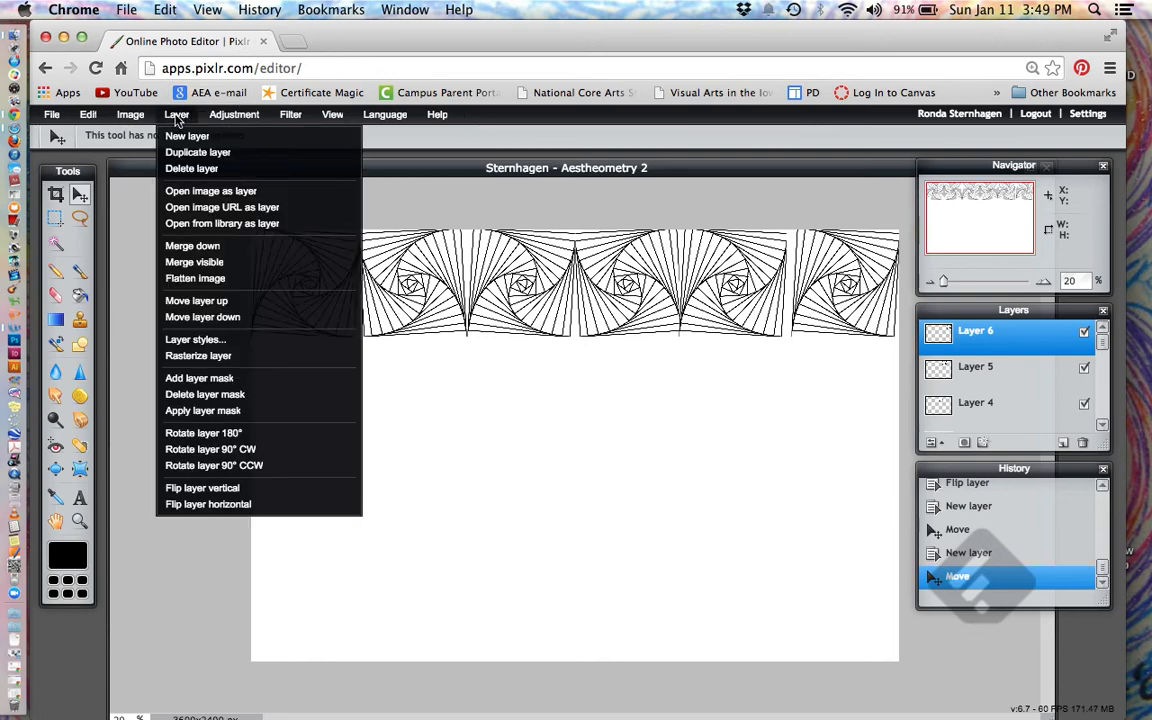
{"action": "left_click", "coordinate": [226, 505]}
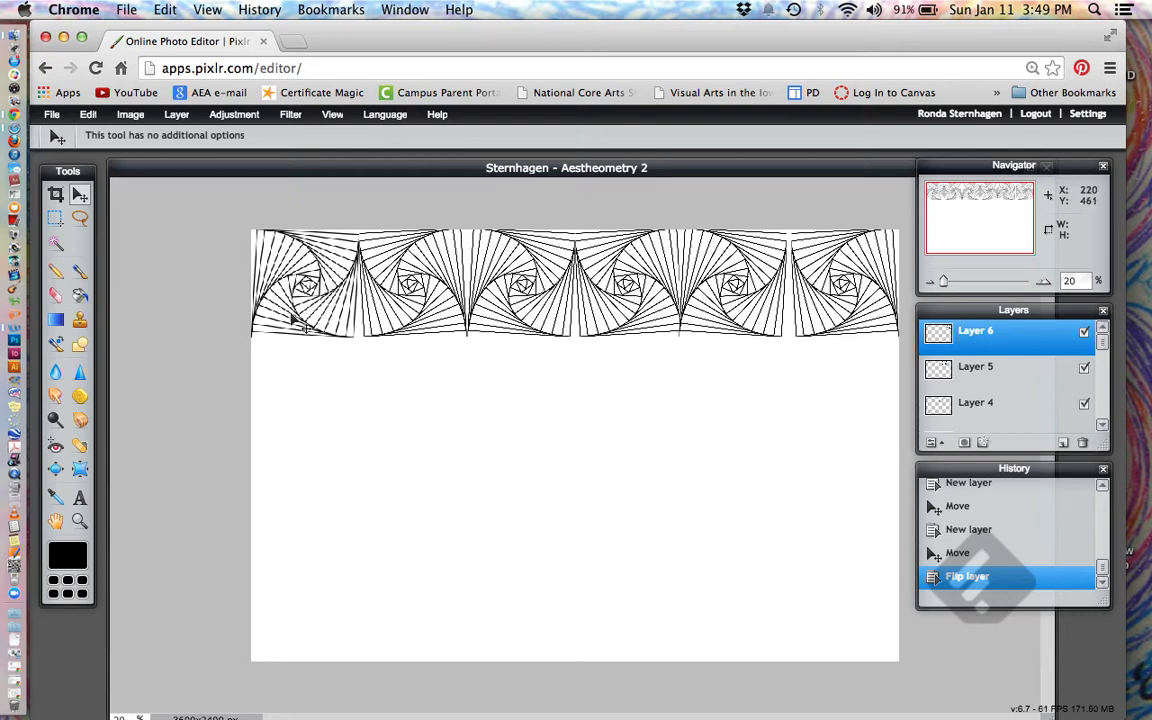
- Paste a spiral directly below the first tile to start the second row and flip its layer horizontally
{"action": "key", "text": "super+v"}
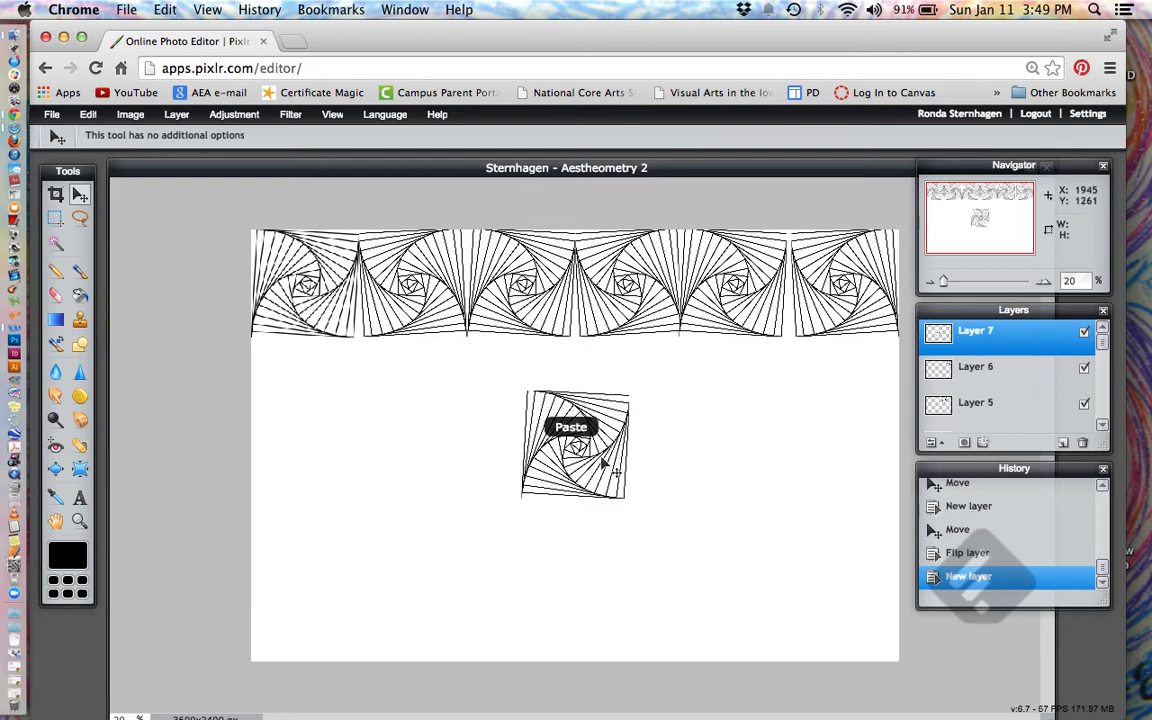
{"action": "left_click_drag", "start_coordinate": [589, 461], "coordinate": [315, 408]}
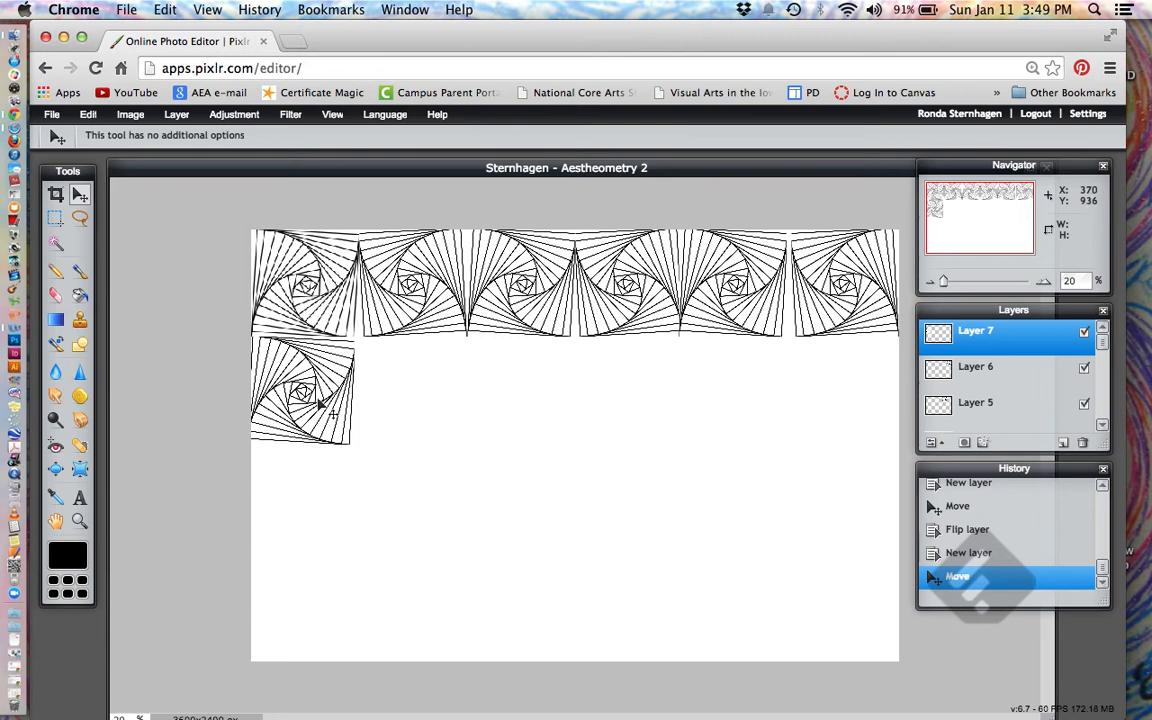
{"action": "left_click_drag", "start_coordinate": [319, 403], "coordinate": [325, 405]}
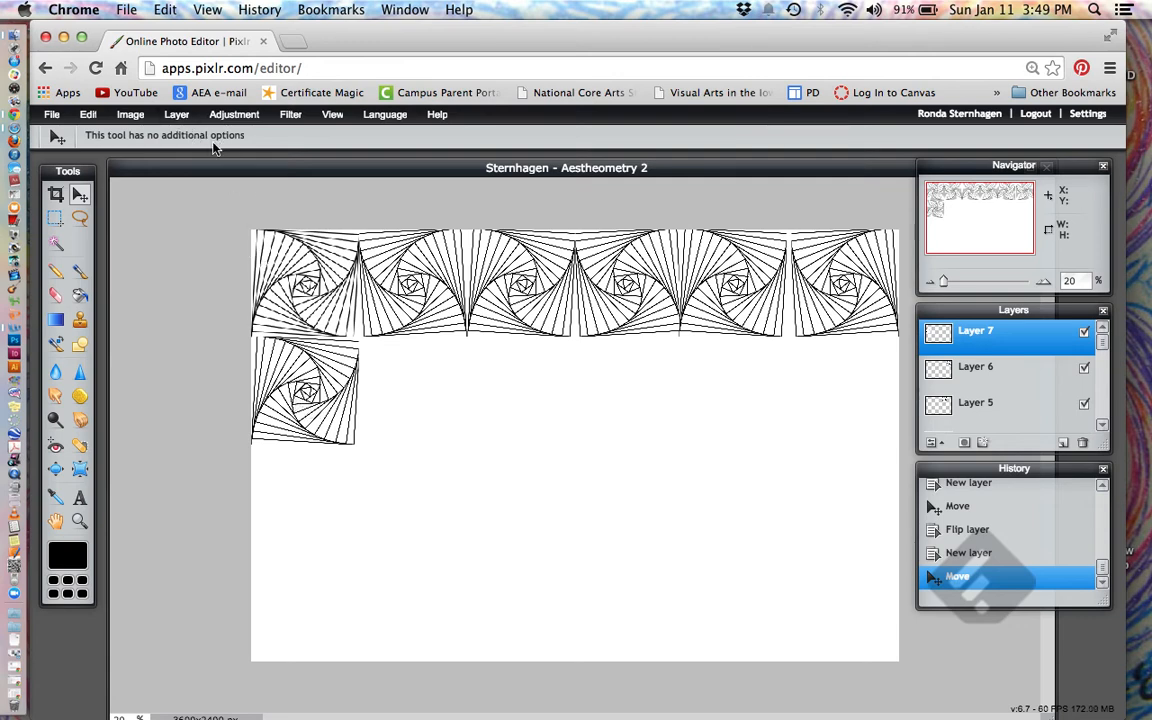
{"action": "left_click", "coordinate": [177, 115]}
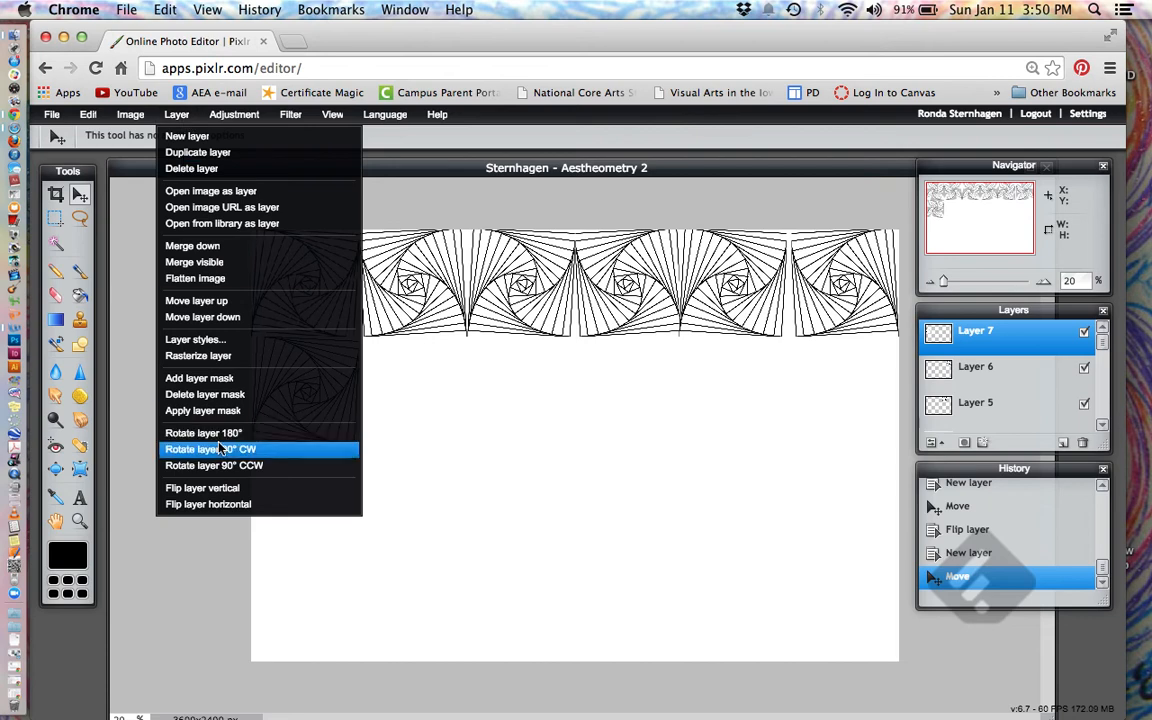
{"action": "left_click", "coordinate": [222, 505]}
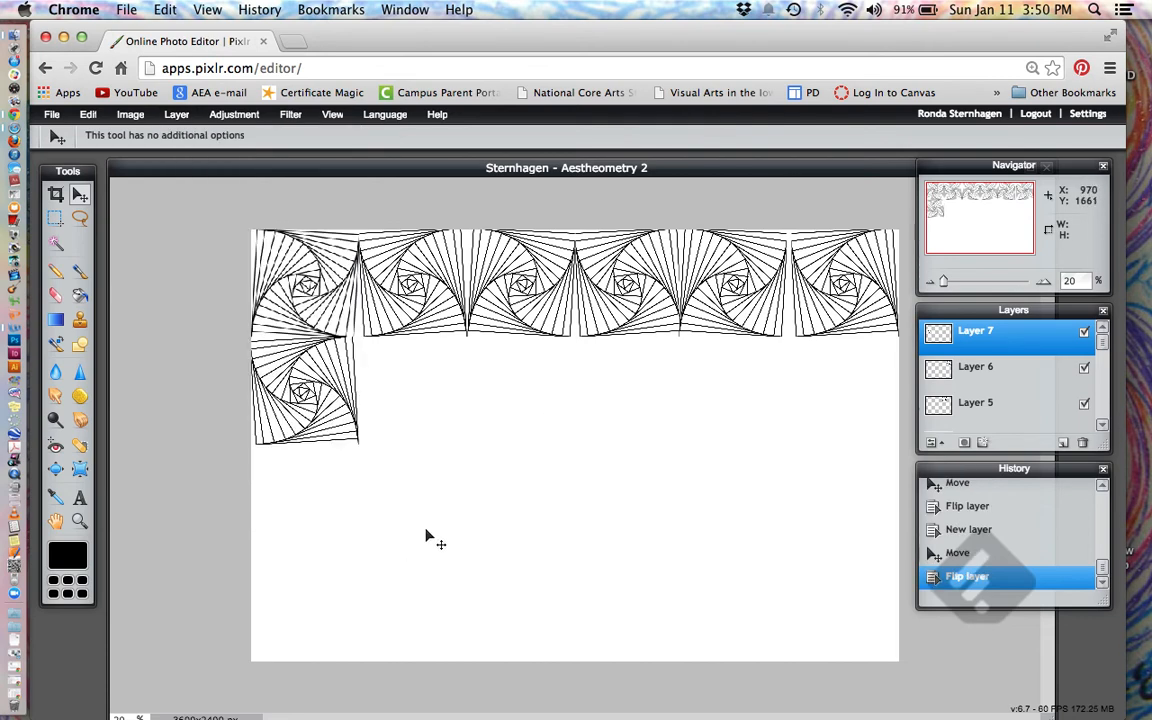
- Paste an unflipped spiral and place it as the second tile of the second row, against the first tile
{"action": "key", "text": "ctrl+v"}
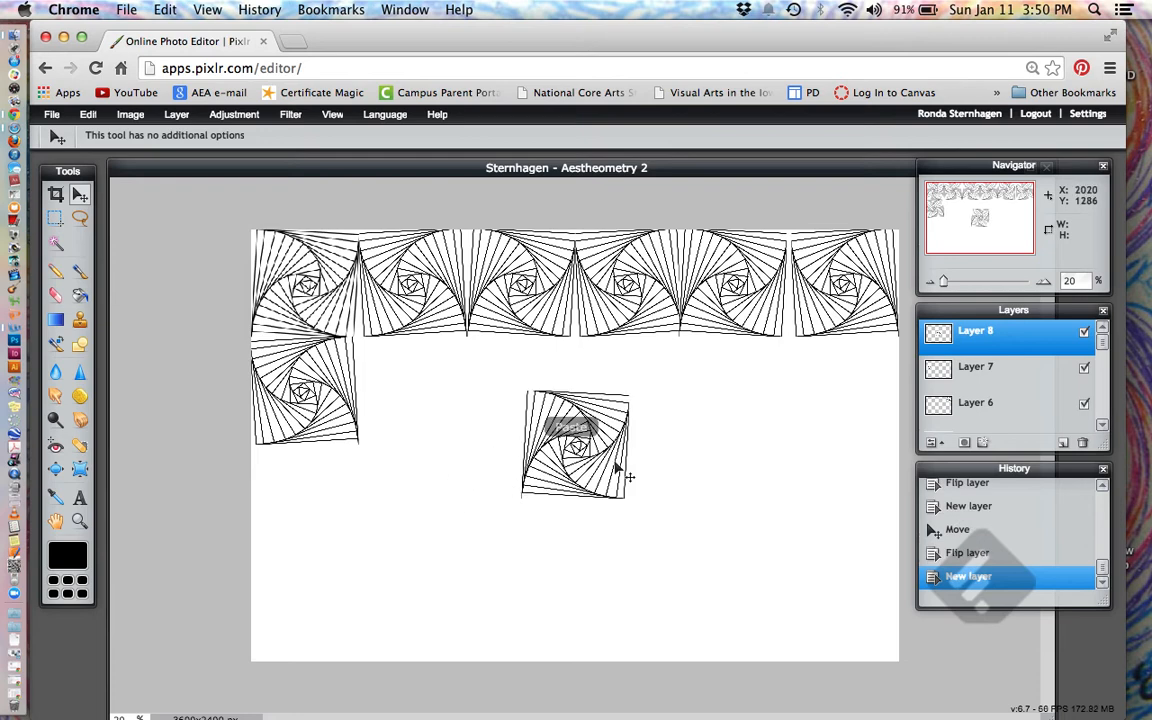
{"action": "left_click_drag", "start_coordinate": [617, 472], "coordinate": [462, 408]}
{"action": "left_click_drag", "start_coordinate": [480, 441], "coordinate": [505, 463]}
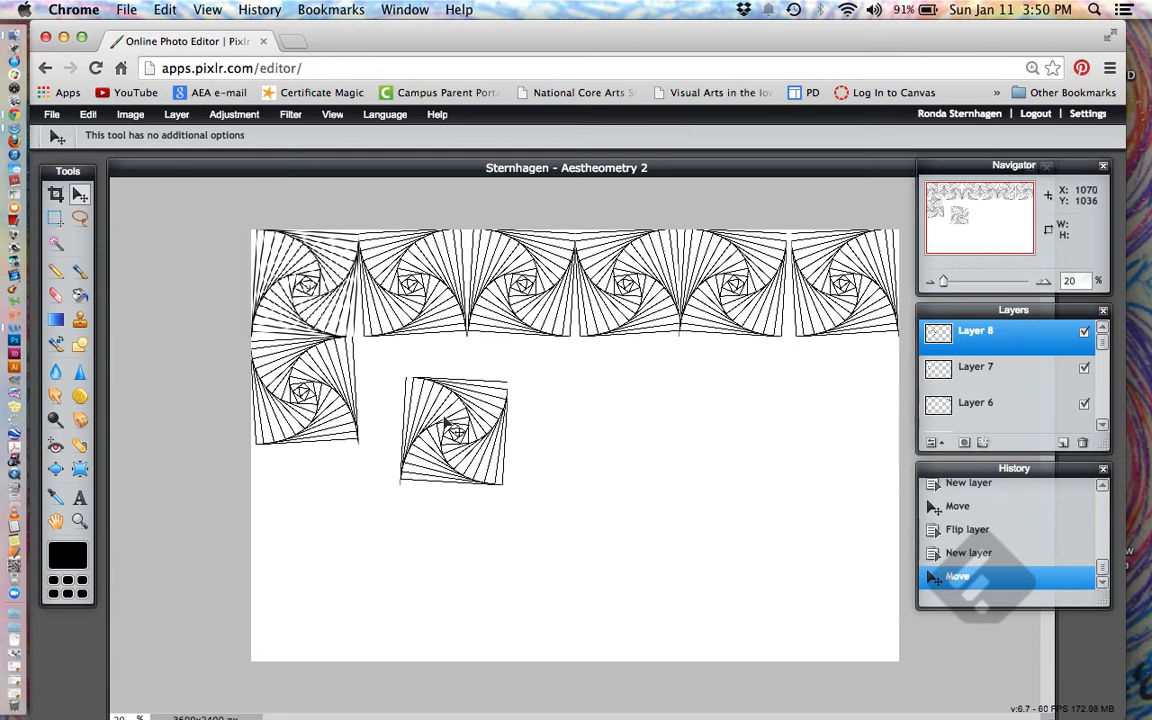
{"action": "left_click_drag", "start_coordinate": [444, 424], "coordinate": [404, 380]}
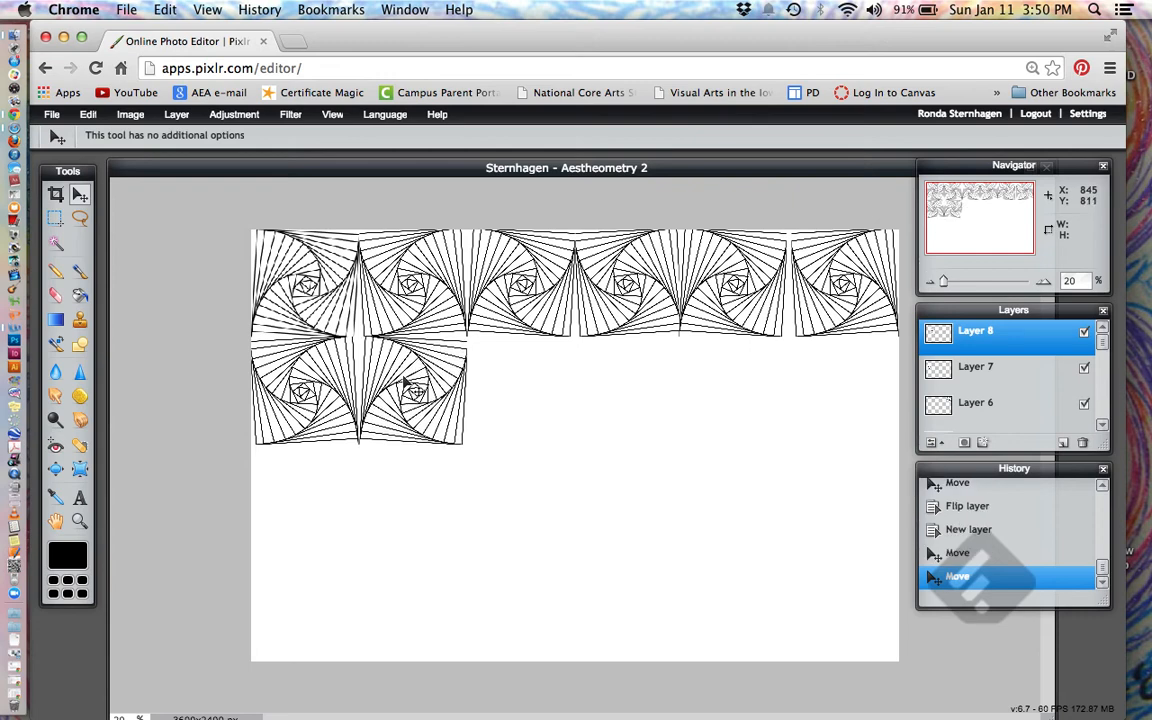
- Paste spirals as the third and fourth tiles of the second row, flipping only the third tile's layer horizontally
{"action": "key", "text": "super+v"}
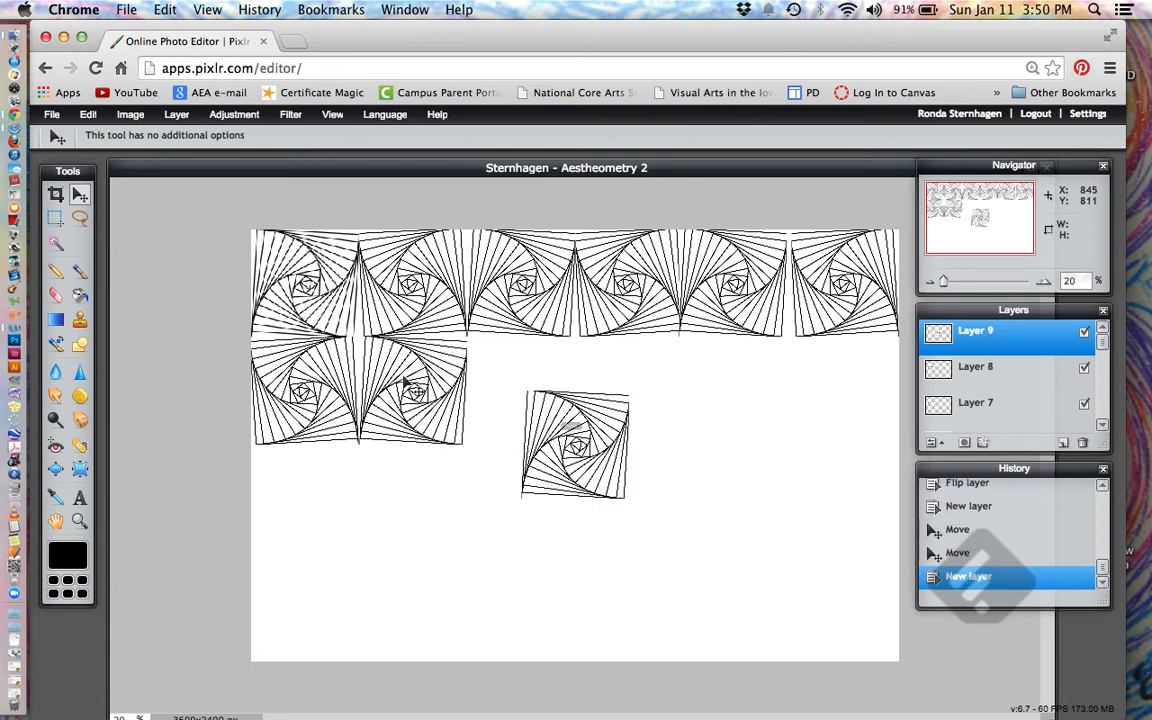
{"action": "left_click_drag", "start_coordinate": [581, 442], "coordinate": [527, 391]}
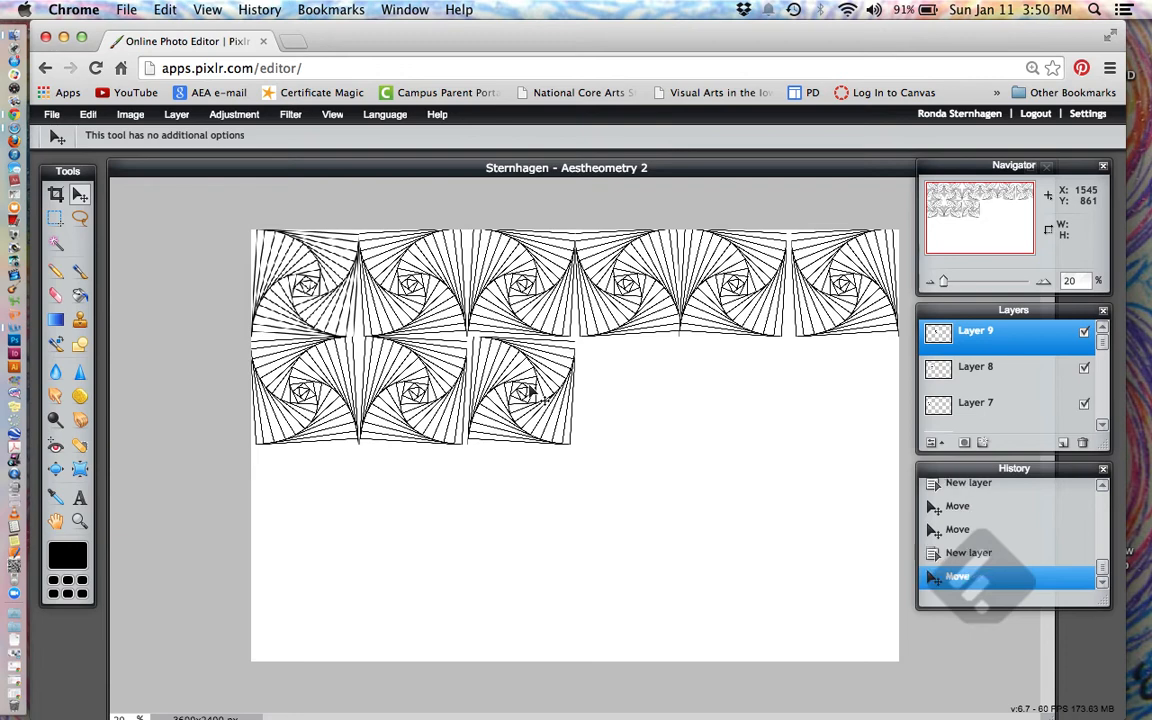
{"action": "left_click", "coordinate": [175, 115]}
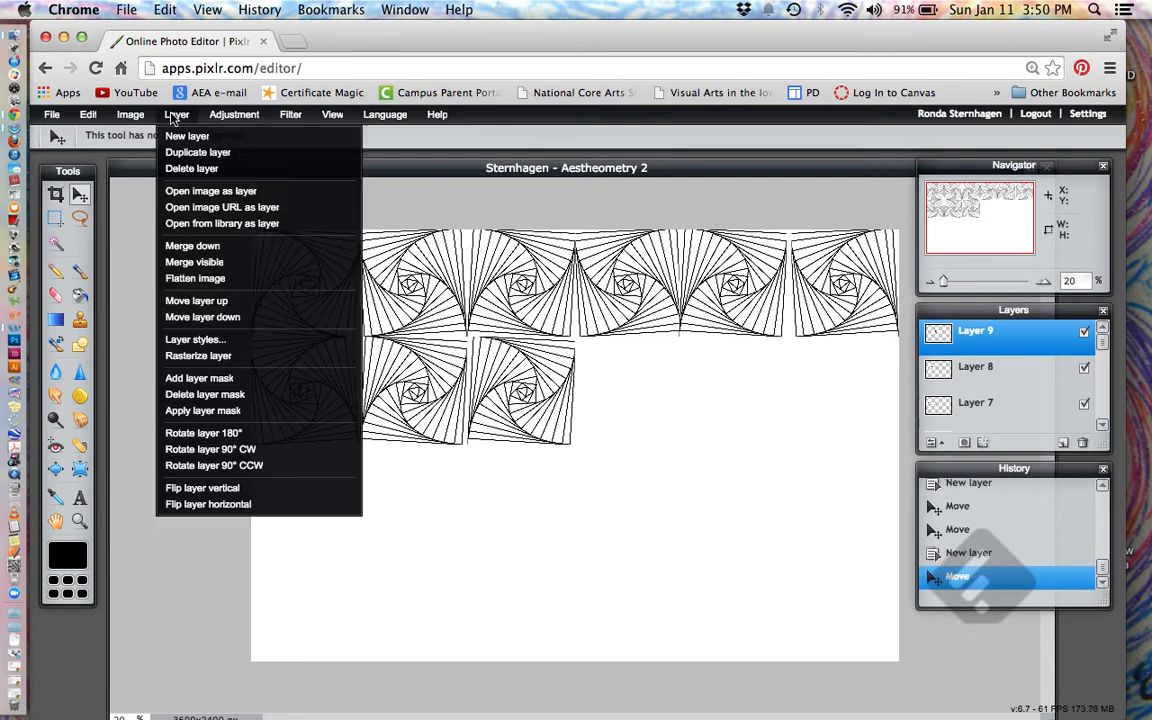
{"action": "left_click", "coordinate": [229, 505]}
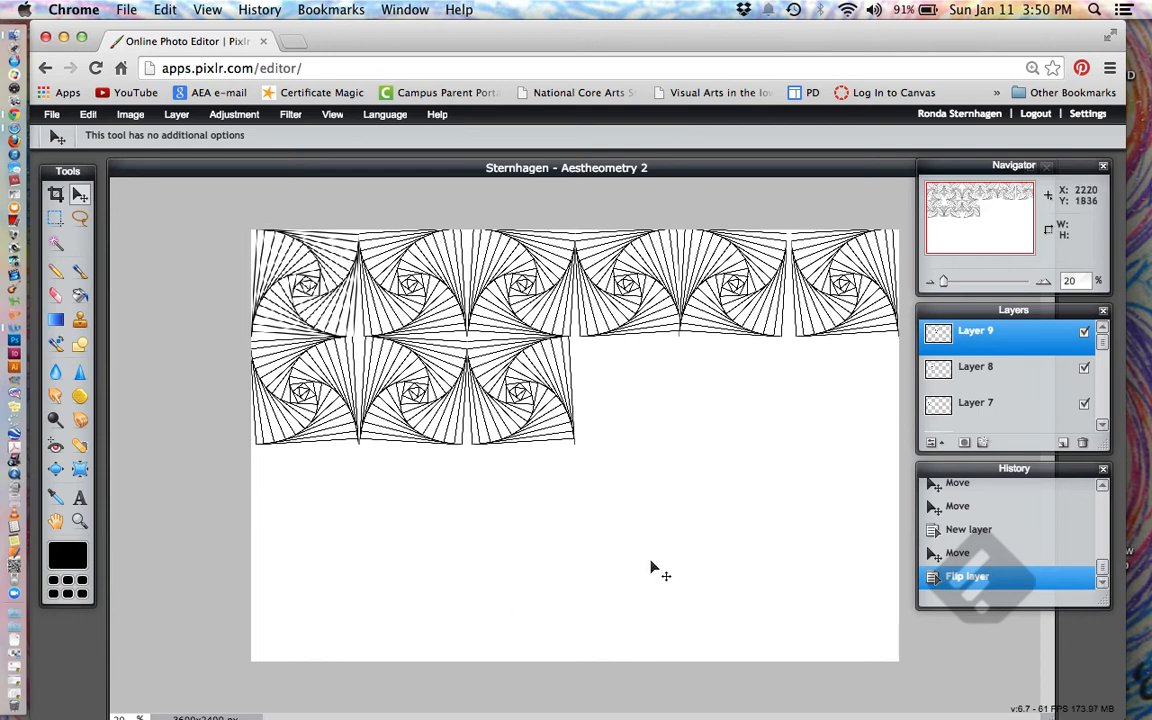
{"action": "key", "text": "super+v"}
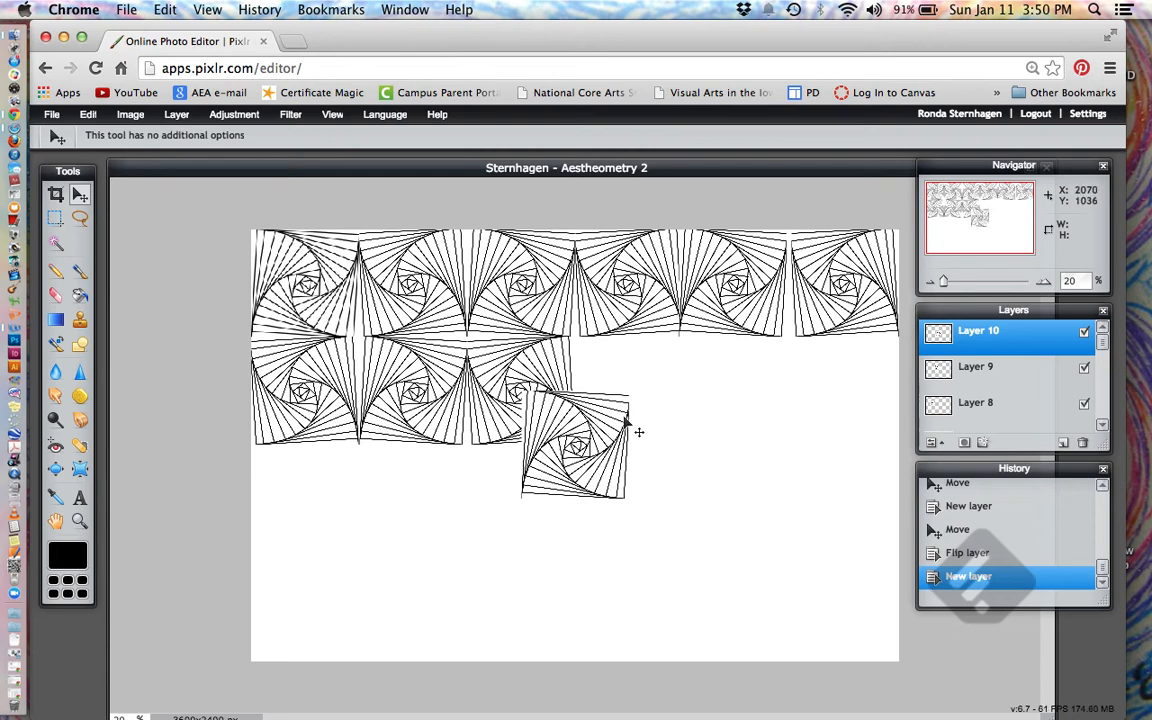
{"action": "left_click_drag", "start_coordinate": [598, 438], "coordinate": [652, 381]}
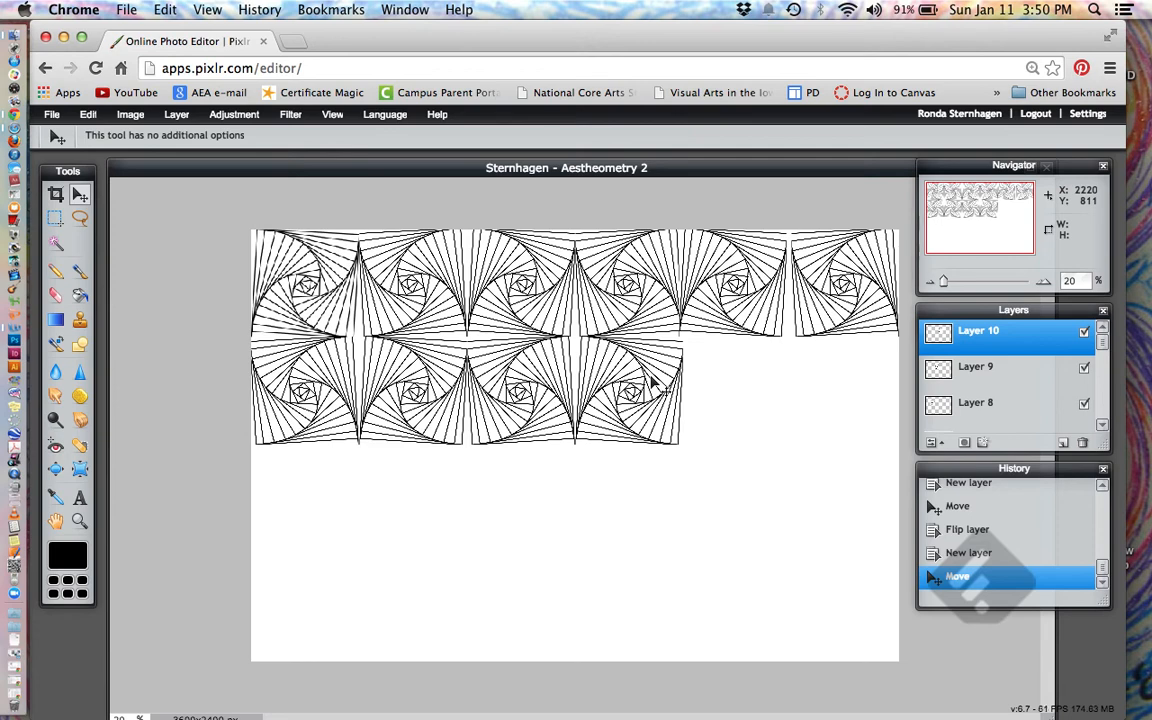
- Complete the second row with pasted spirals as the fifth and sixth tiles, flipping only the fifth tile's layer horizontally
{"action": "key", "text": "ctrl+v"}
{"action": "left_click_drag", "start_coordinate": [626, 432], "coordinate": [769, 409]}
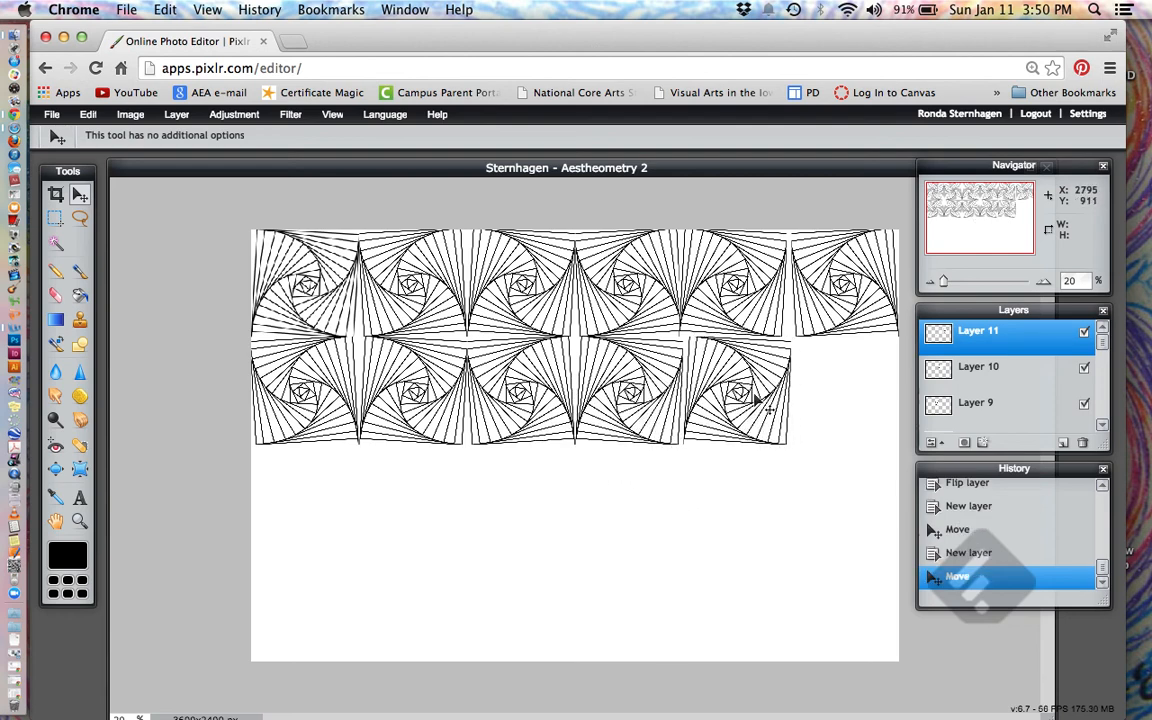
{"action": "left_click", "coordinate": [178, 116]}
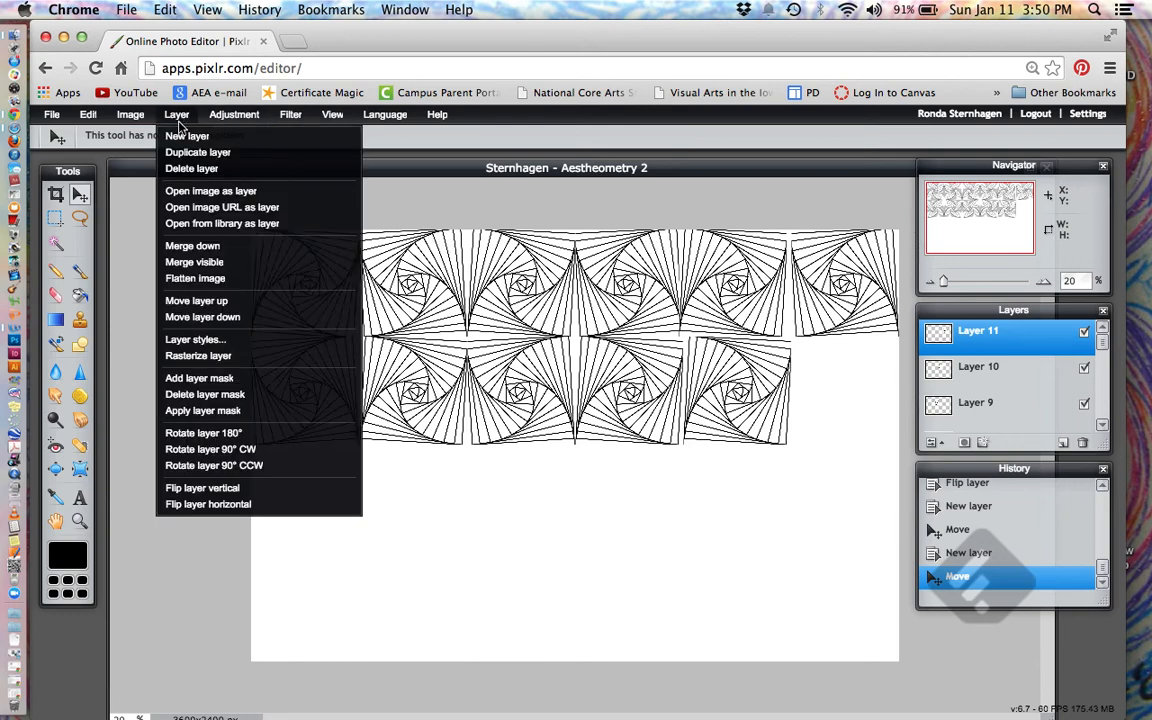
{"action": "left_click", "coordinate": [258, 505]}
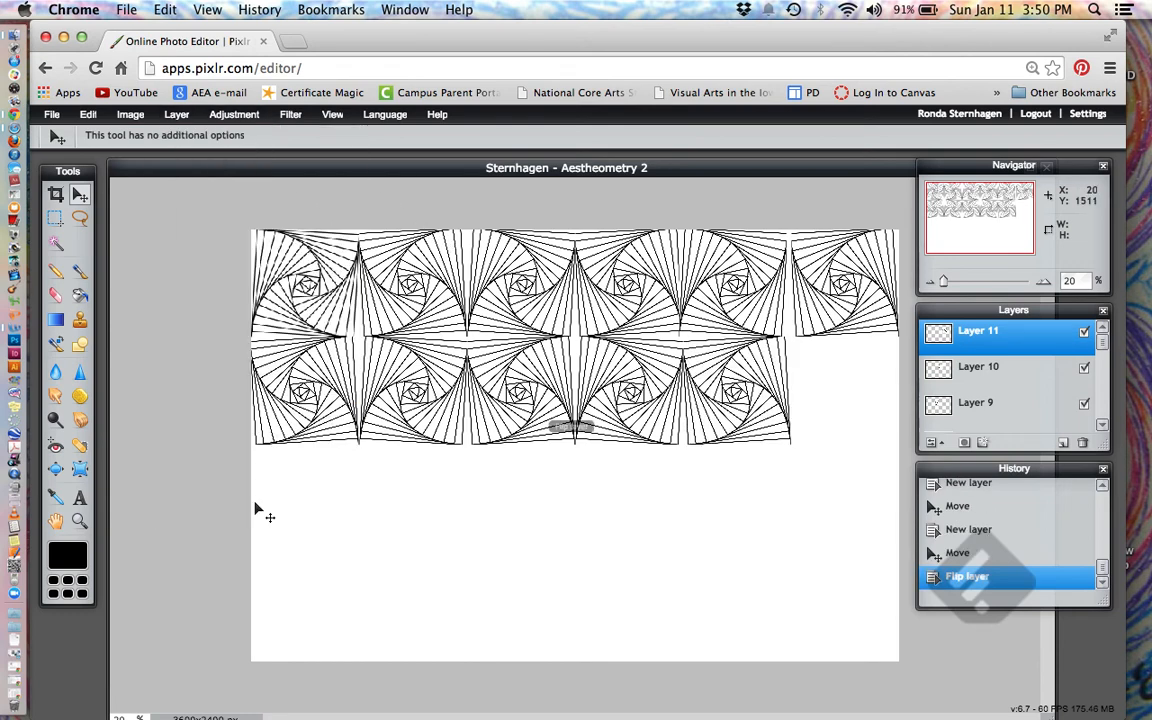
{"action": "key", "text": "ctrl+v"}
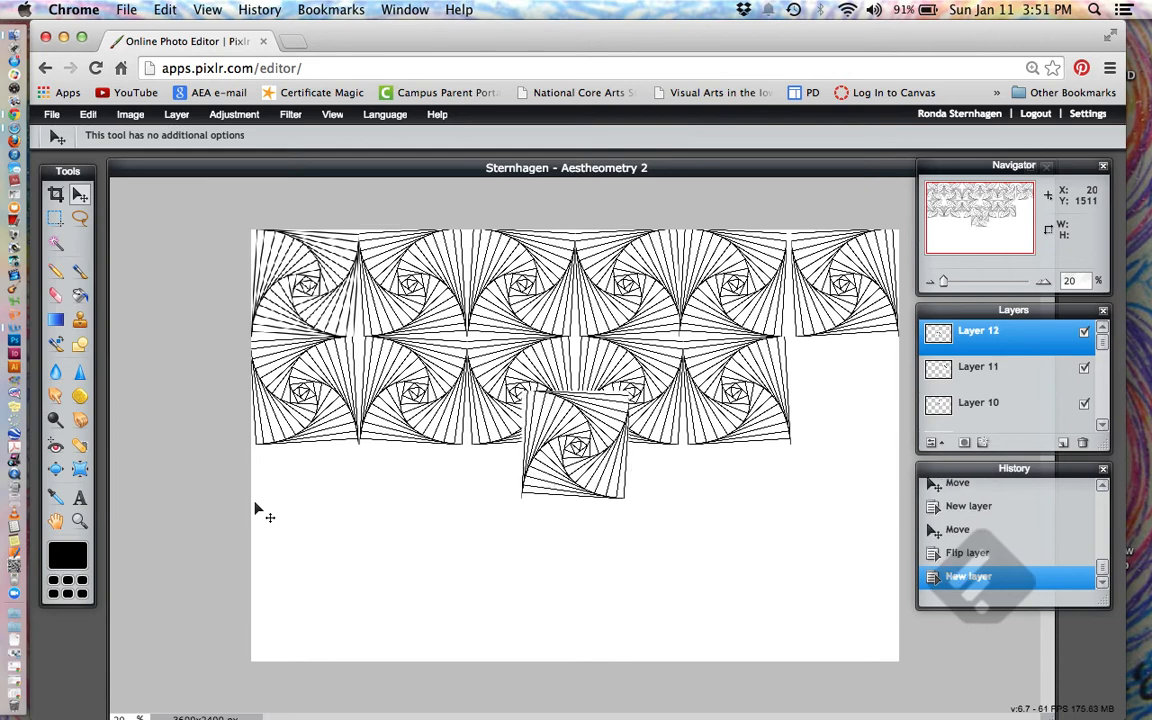
{"action": "left_click_drag", "start_coordinate": [580, 455], "coordinate": [845, 402]}
- Start the third row with two pasted spirals as its first and second tiles, flipping the second tile's layer horizontally
{"action": "key", "text": "ctrl+v"}
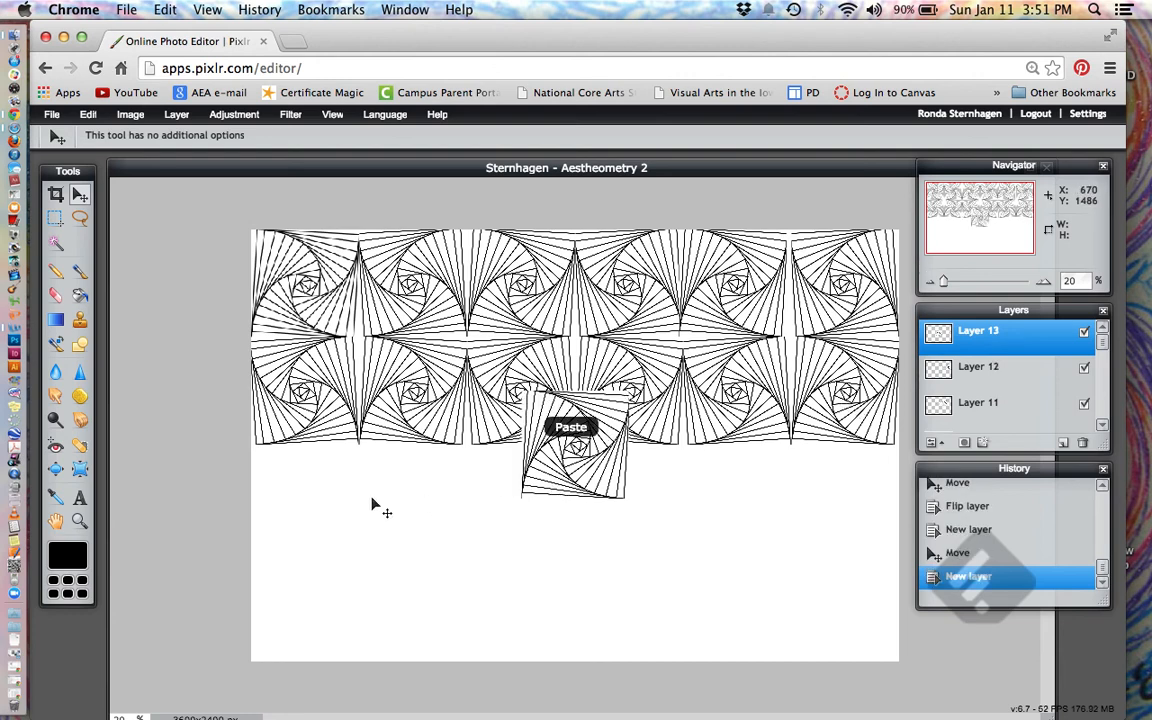
{"action": "left_click_drag", "start_coordinate": [519, 463], "coordinate": [274, 518]}
{"action": "key", "text": "super+v"}
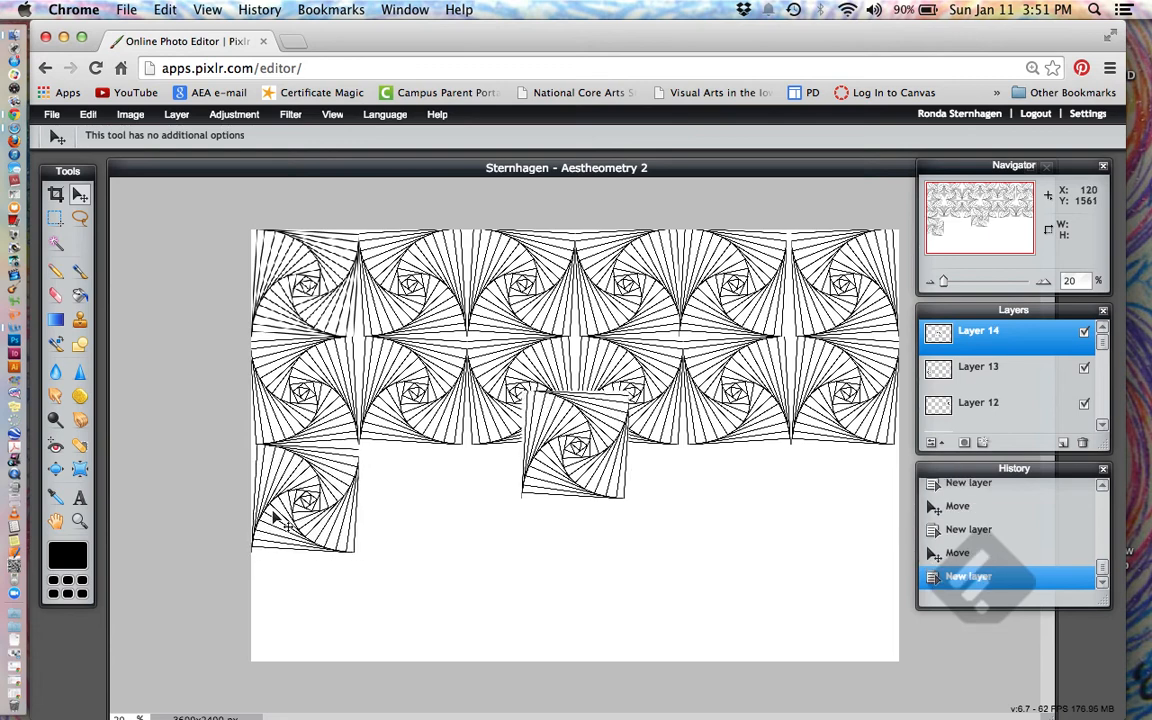
{"action": "left_click_drag", "start_coordinate": [590, 448], "coordinate": [433, 504]}
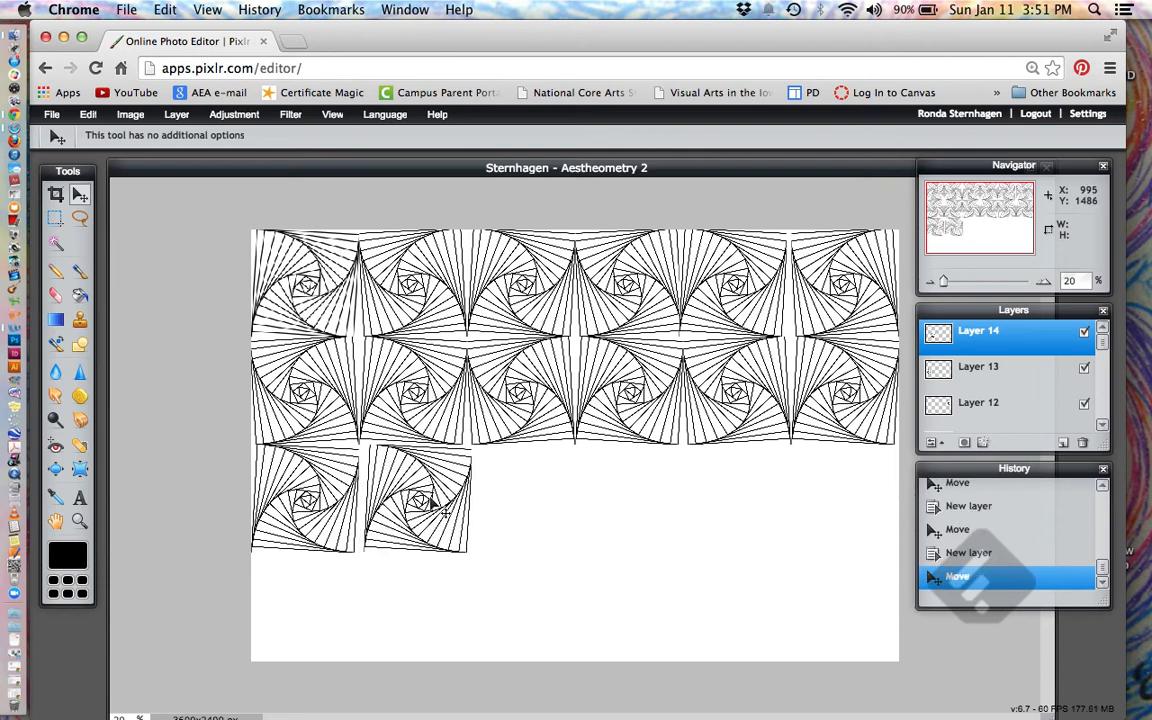
{"action": "left_click", "coordinate": [167, 119]}
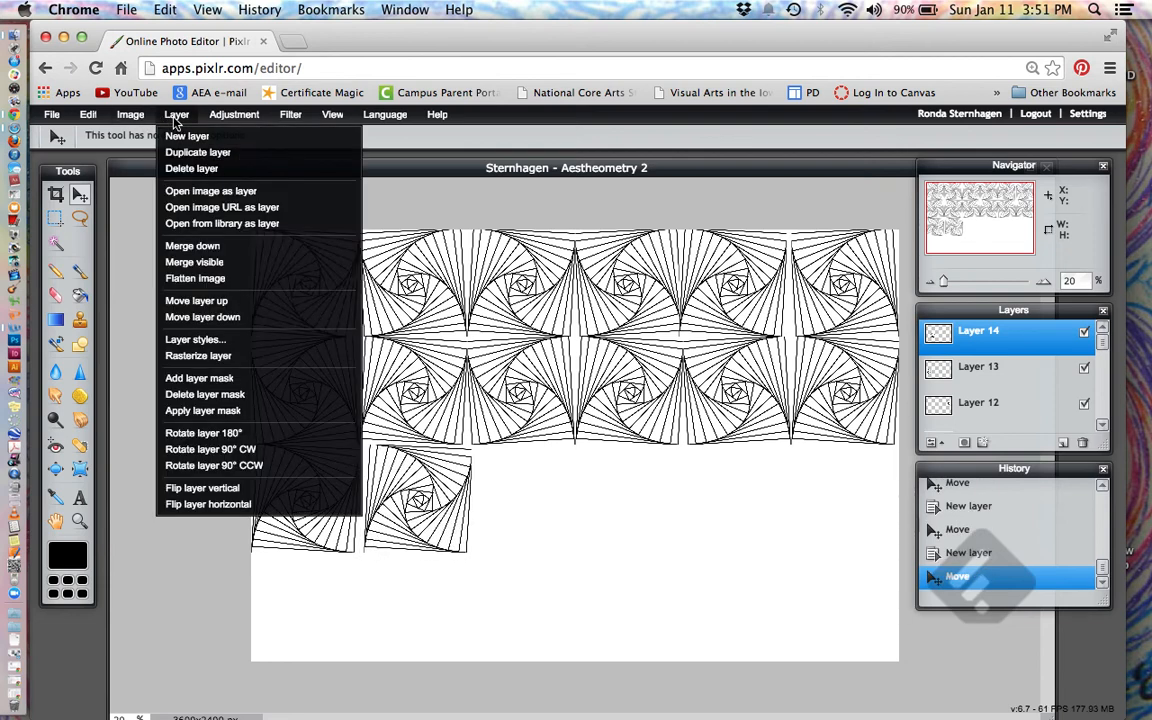
{"action": "left_click", "coordinate": [219, 508]}
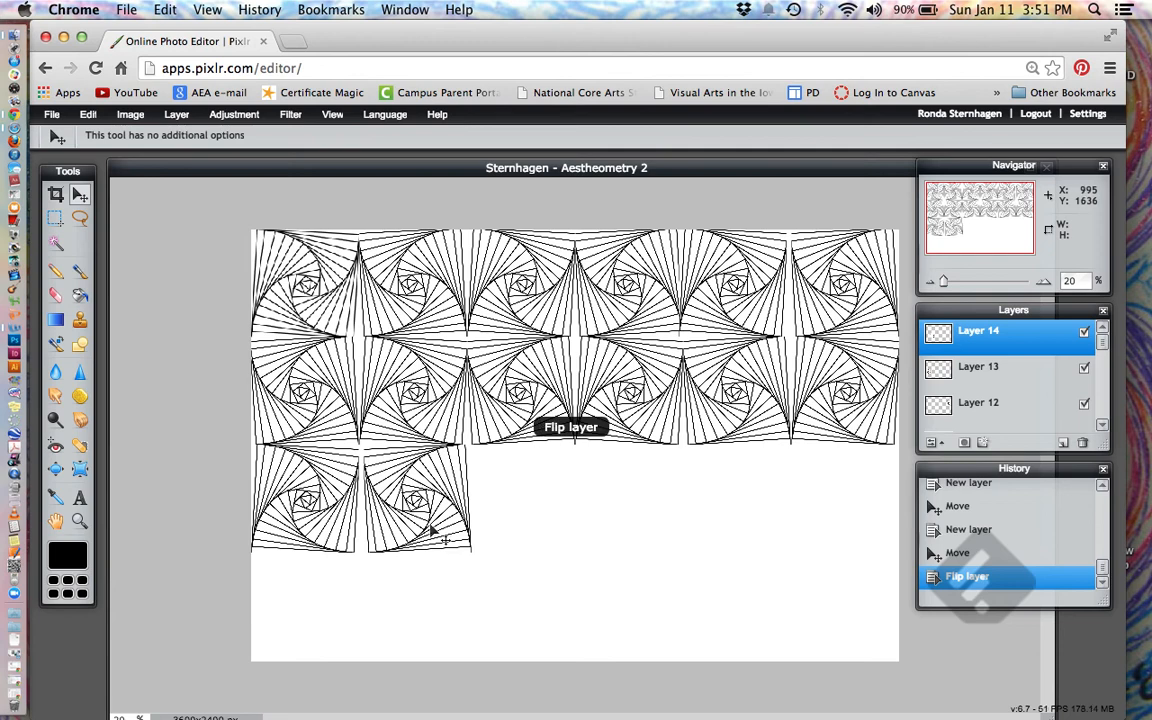
- Paste spirals as the third and fourth tiles of the third row and flip the fourth tile's layer horizontally
{"action": "key", "text": "super+v"}
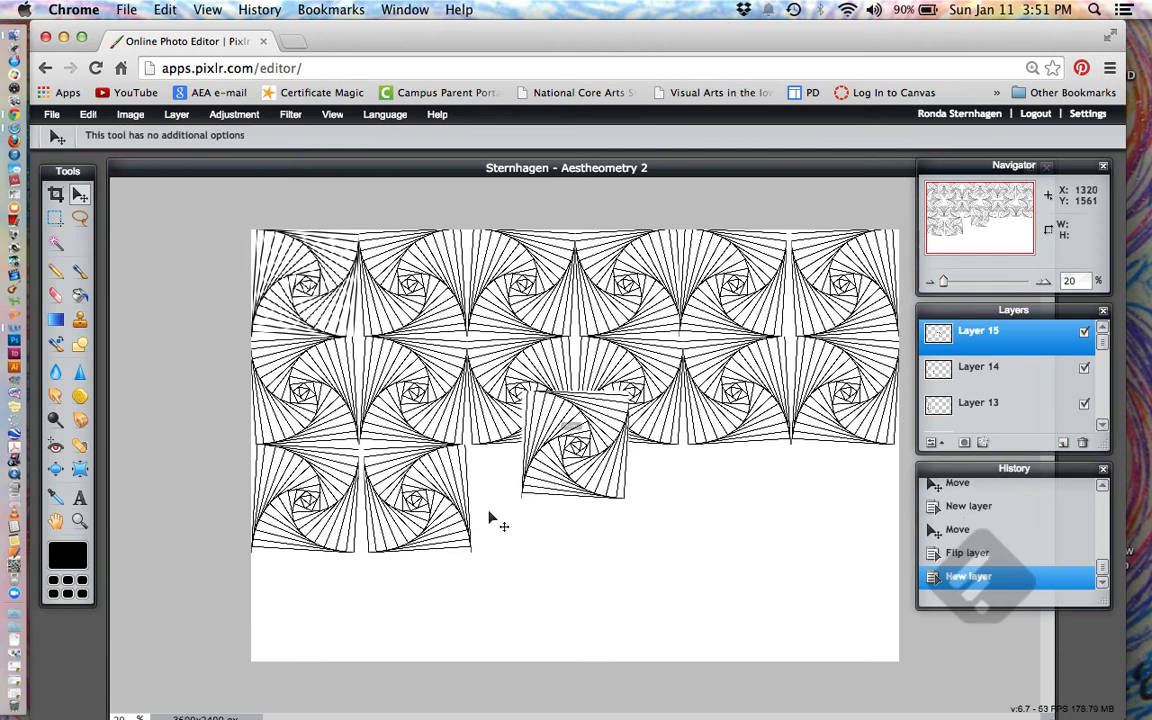
{"action": "left_click_drag", "start_coordinate": [579, 406], "coordinate": [527, 463]}
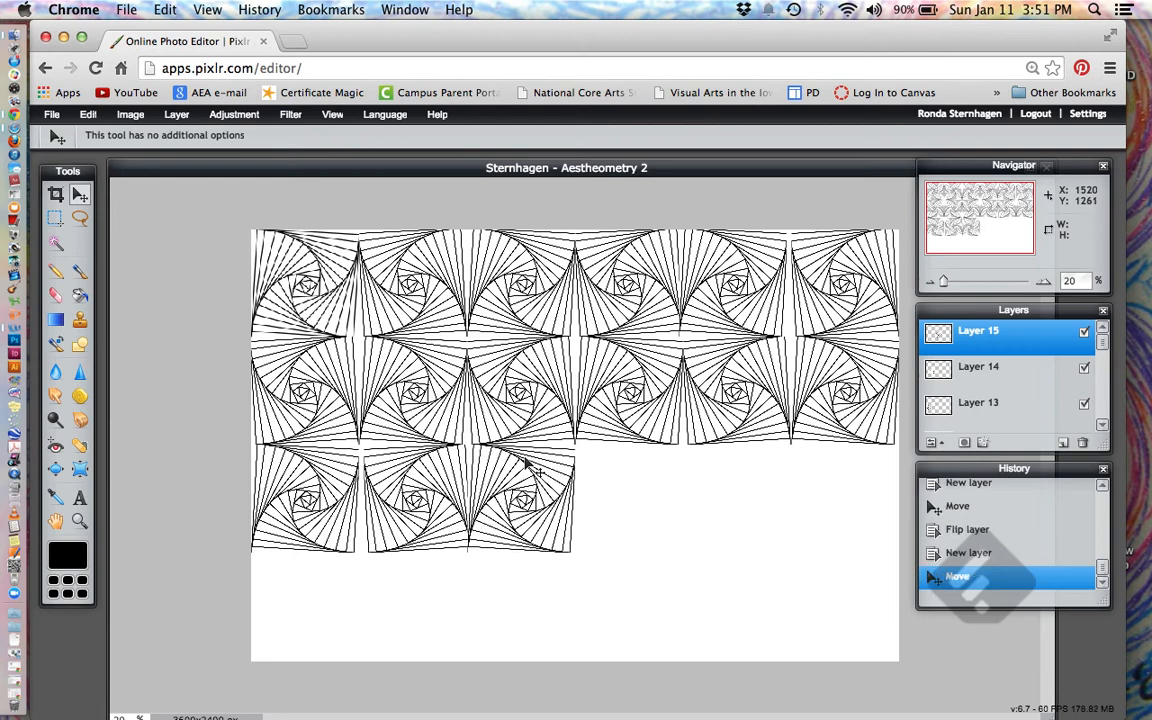
{"action": "key", "text": "super+v"}
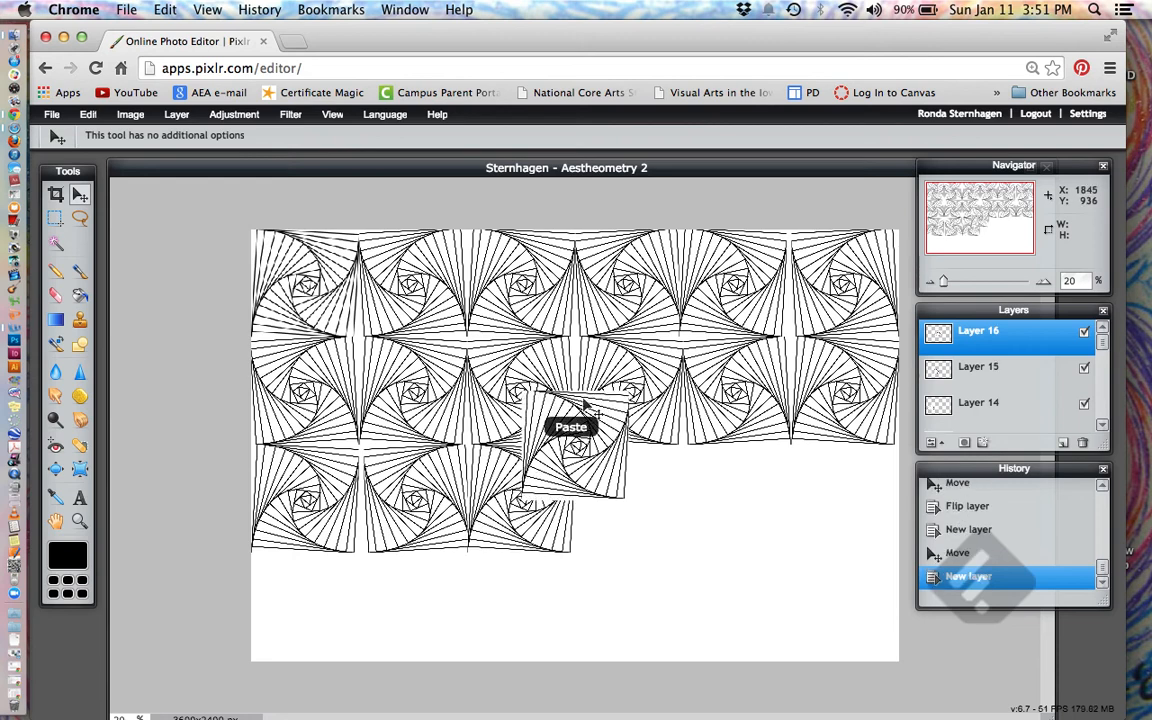
{"action": "left_click_drag", "start_coordinate": [585, 403], "coordinate": [638, 458]}
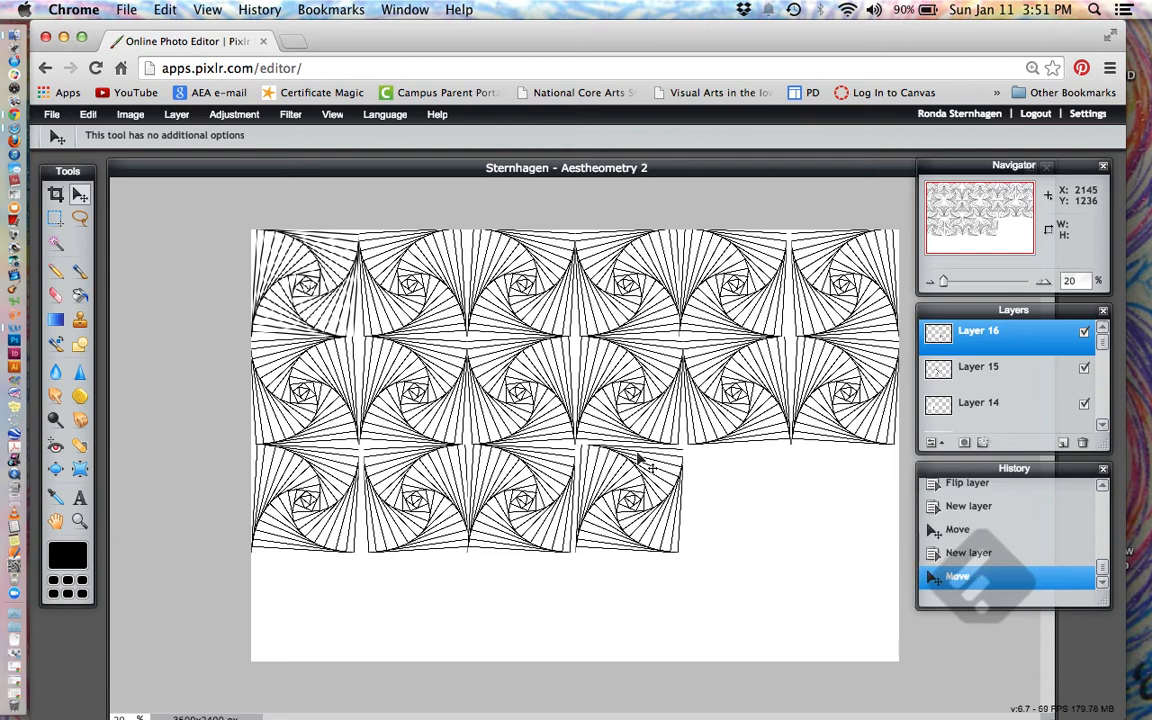
{"action": "left_click", "coordinate": [175, 115]}
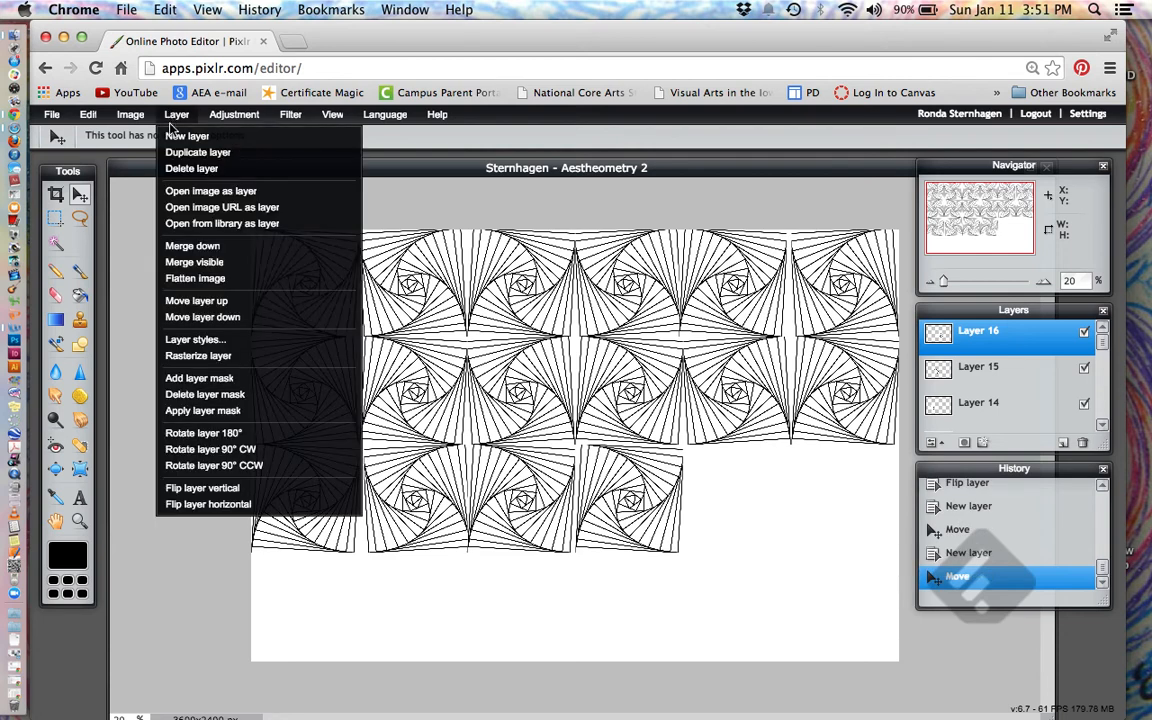
{"action": "left_click", "coordinate": [202, 504]}
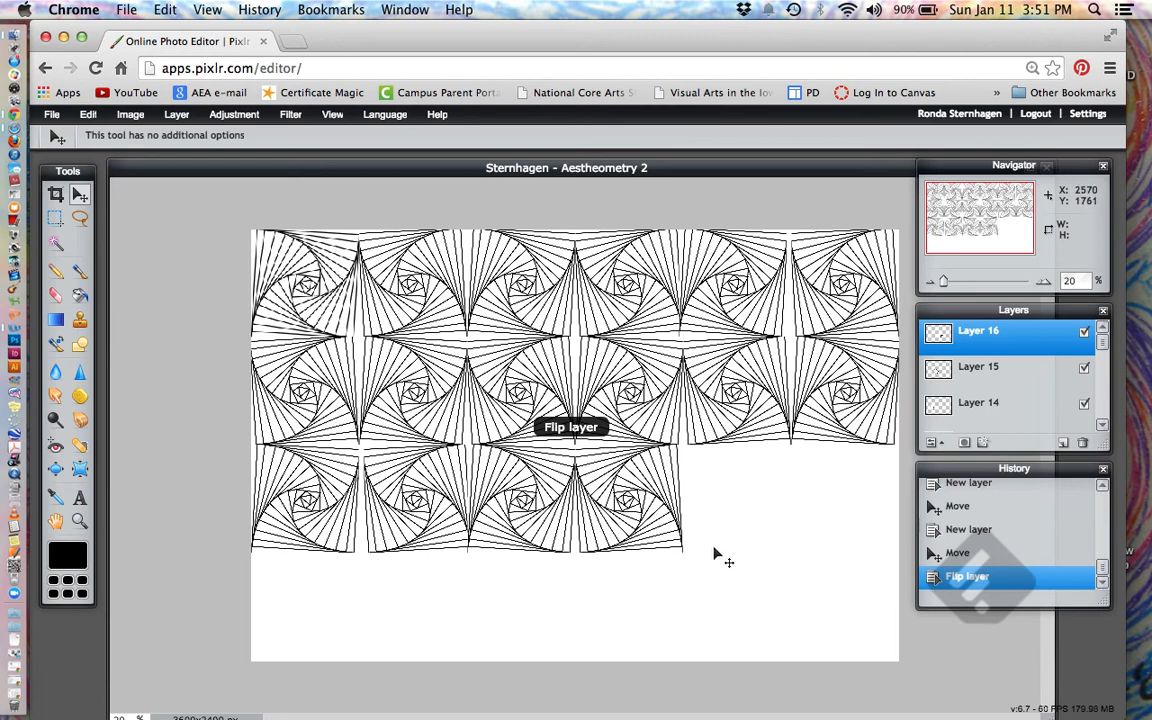
- Complete the third row with pasted spirals as the fifth and sixth tiles, flipping the sixth tile's layer horizontally
{"action": "key", "text": "ctrl+v"}
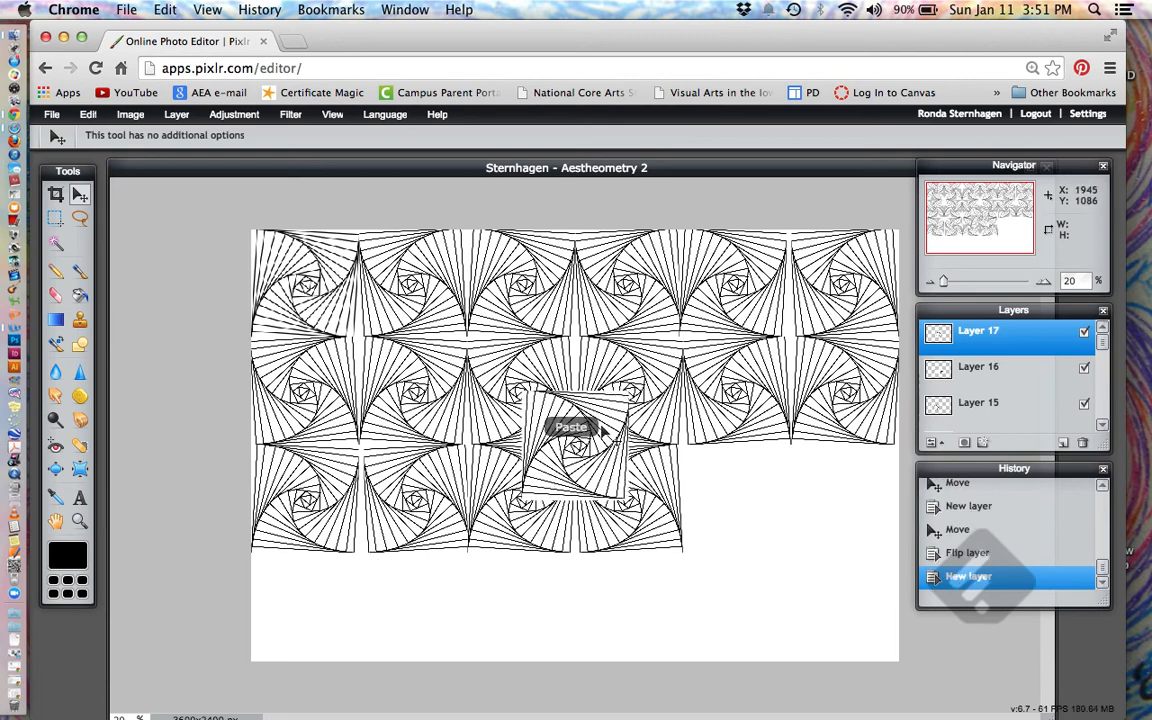
{"action": "left_click_drag", "start_coordinate": [637, 455], "coordinate": [765, 487]}
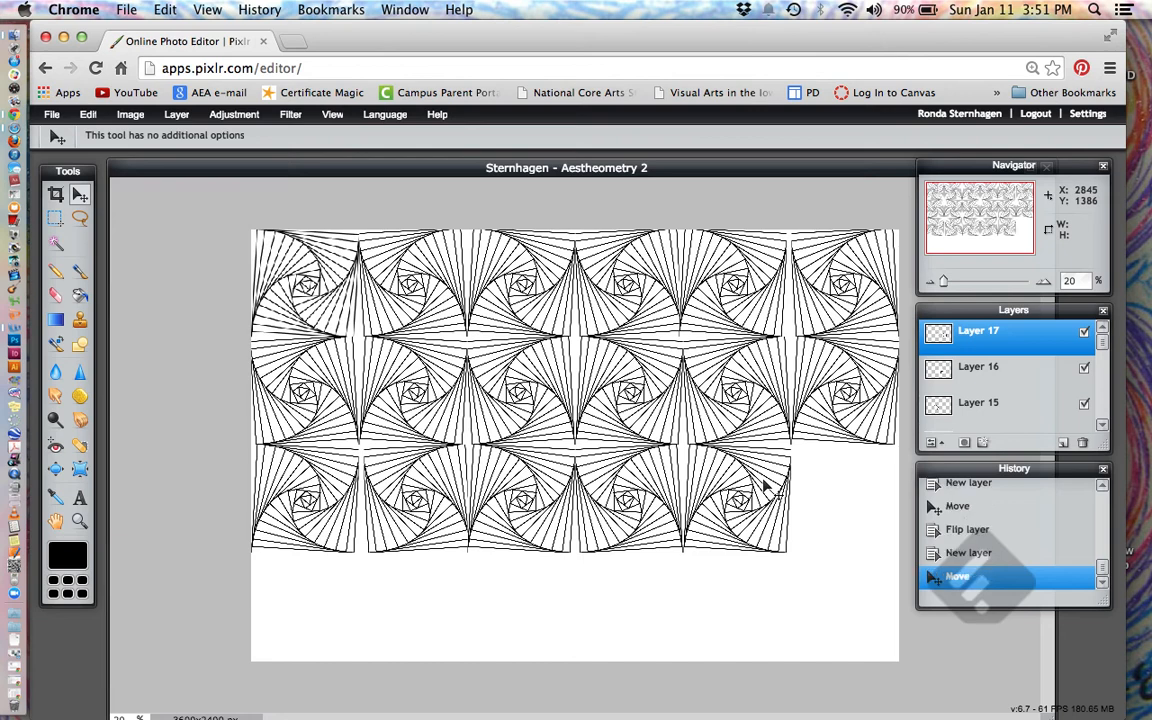
{"action": "key", "text": "super+v"}
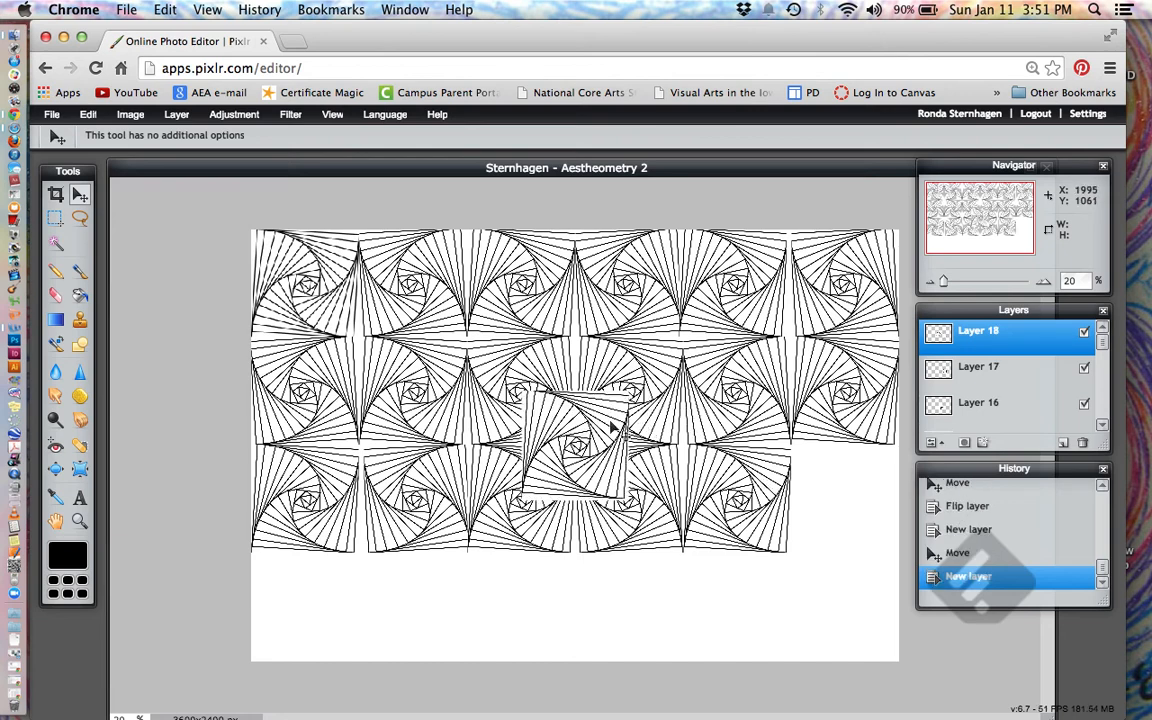
{"action": "left_click_drag", "start_coordinate": [613, 427], "coordinate": [877, 478]}
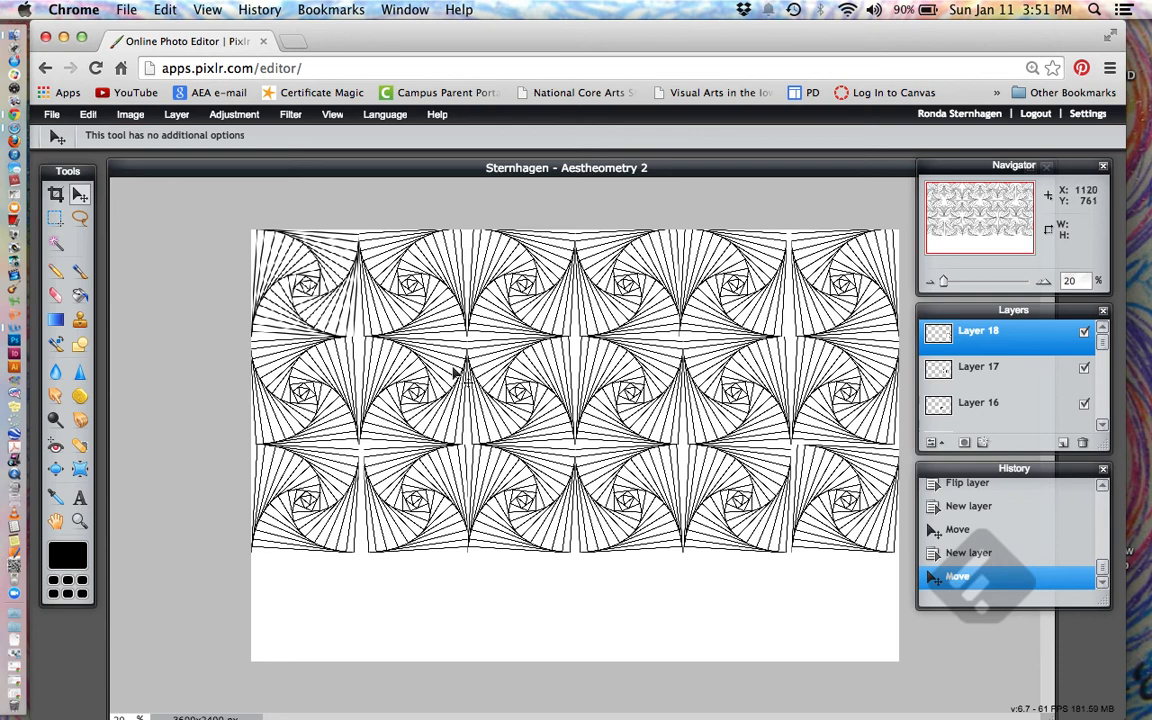
{"action": "left_click", "coordinate": [177, 116]}
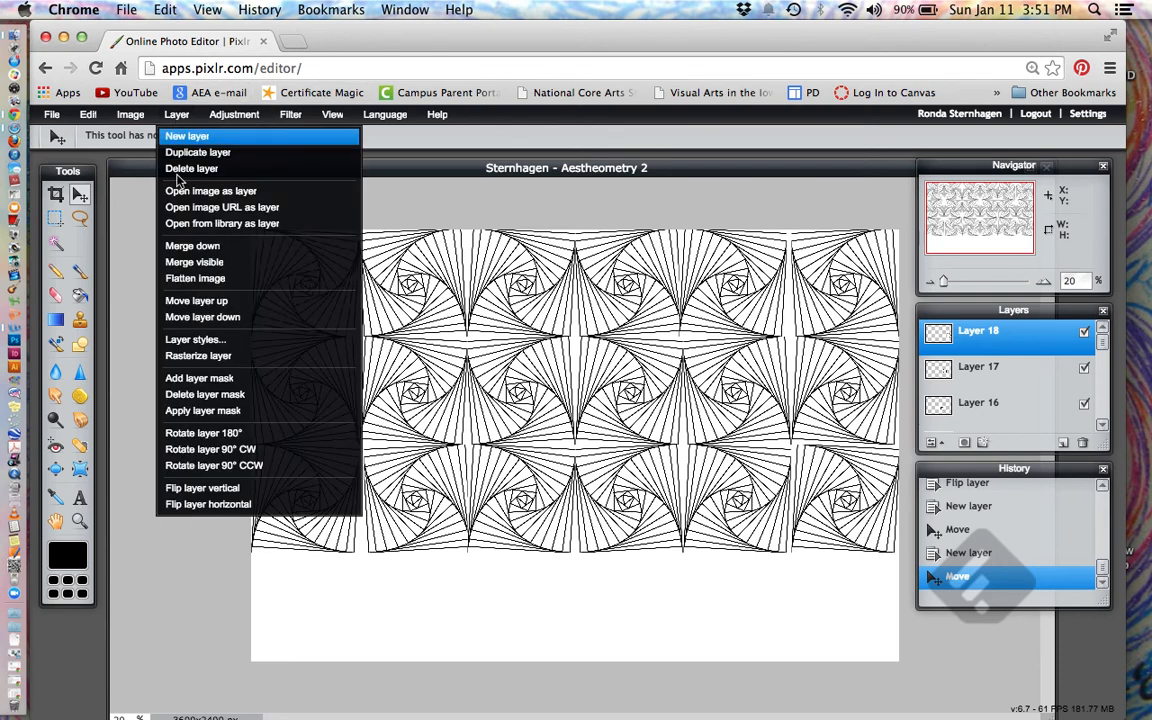
{"action": "left_click", "coordinate": [219, 513]}
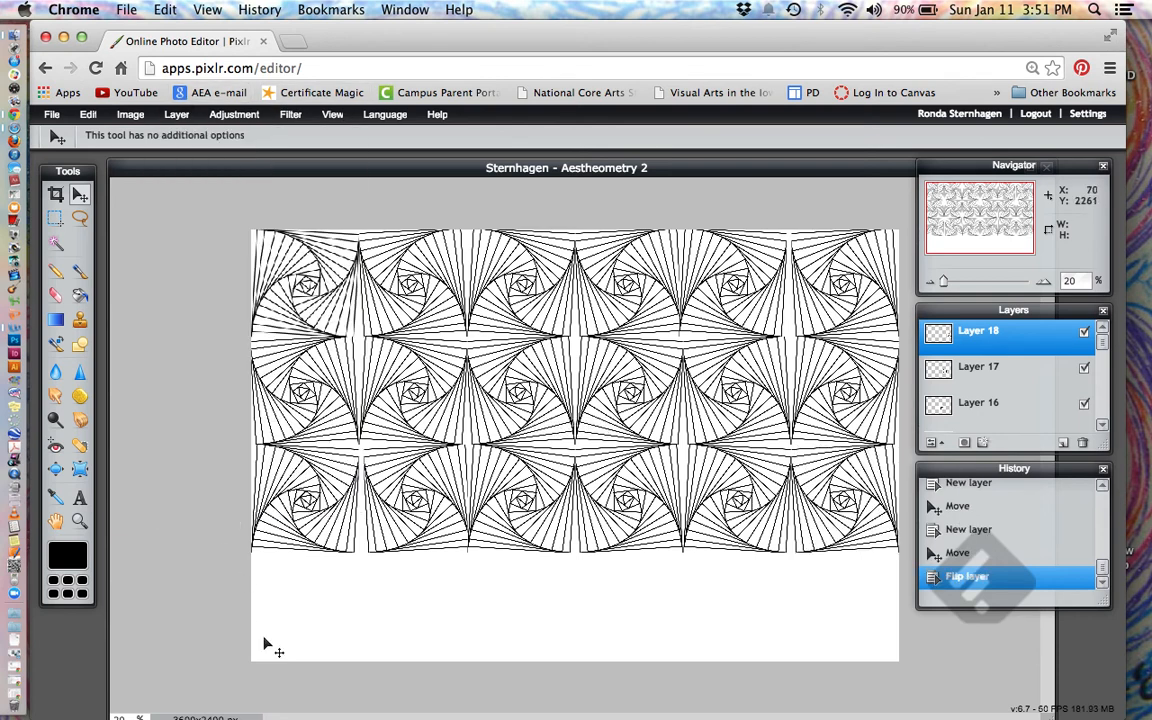
- Start the fourth row with a pasted, horizontally flipped spiral and place an unflipped spiral beside it as the second tile
{"action": "key", "text": "ctrl+v"}
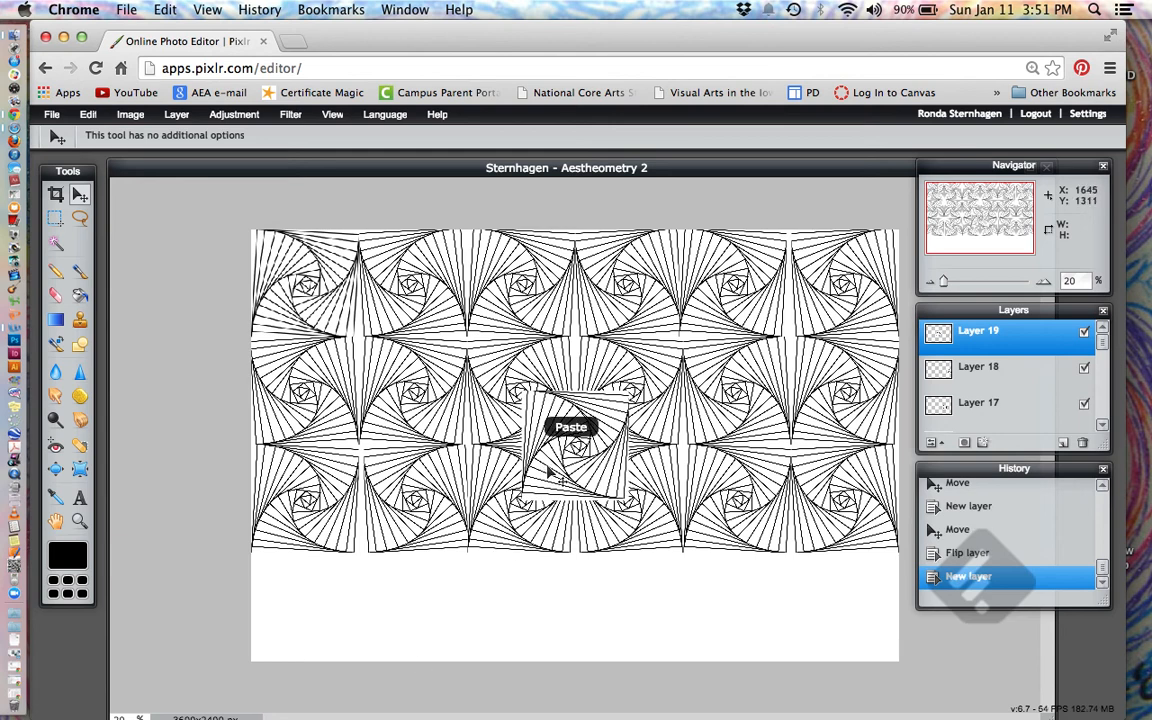
{"action": "left_click_drag", "start_coordinate": [568, 455], "coordinate": [298, 618]}
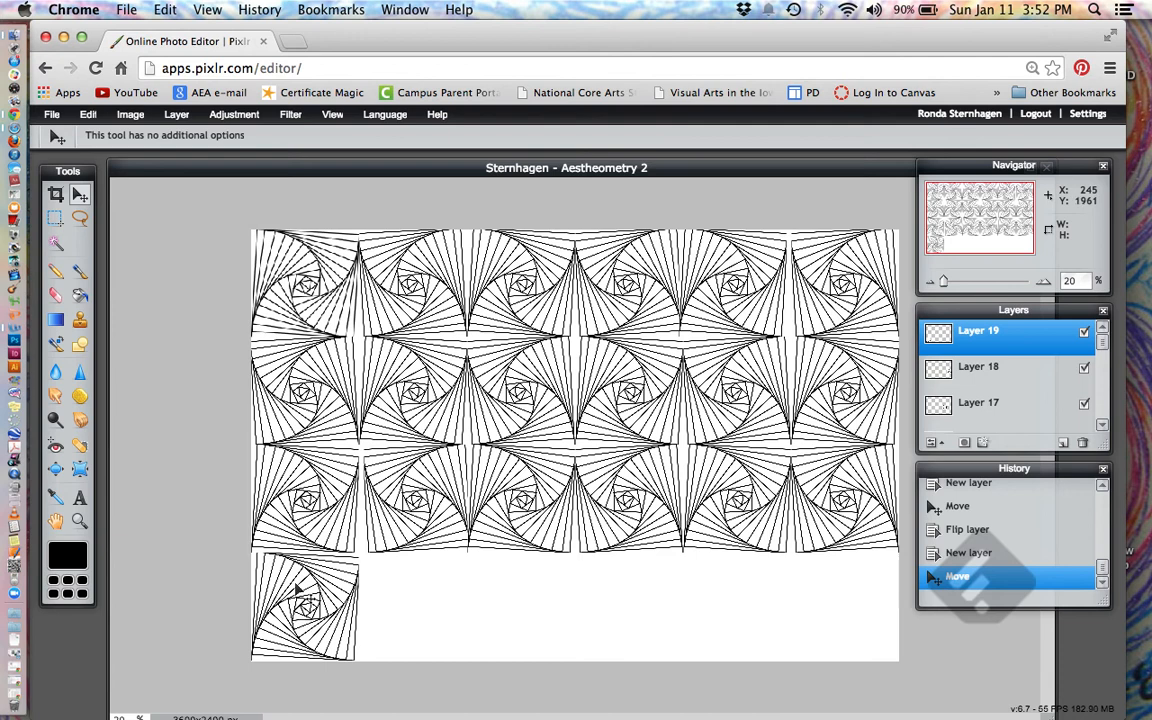
{"action": "left_click", "coordinate": [177, 114]}
{"action": "left_click", "coordinate": [208, 505]}
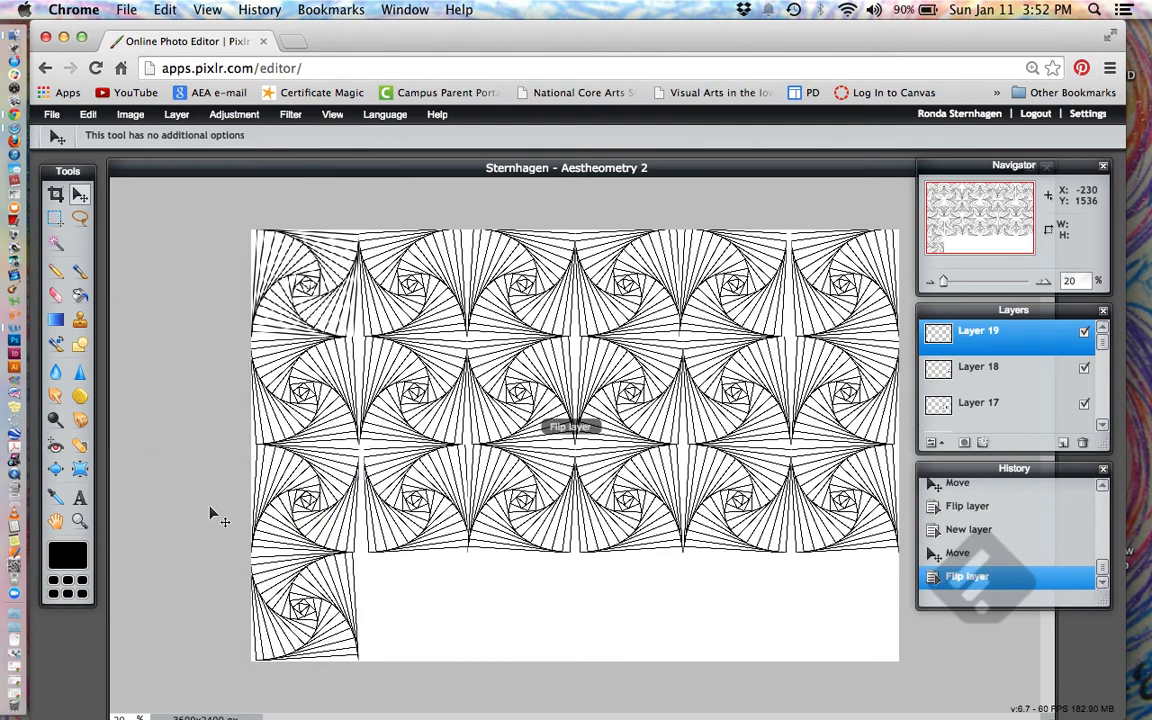
{"action": "key", "text": "ctrl+v"}
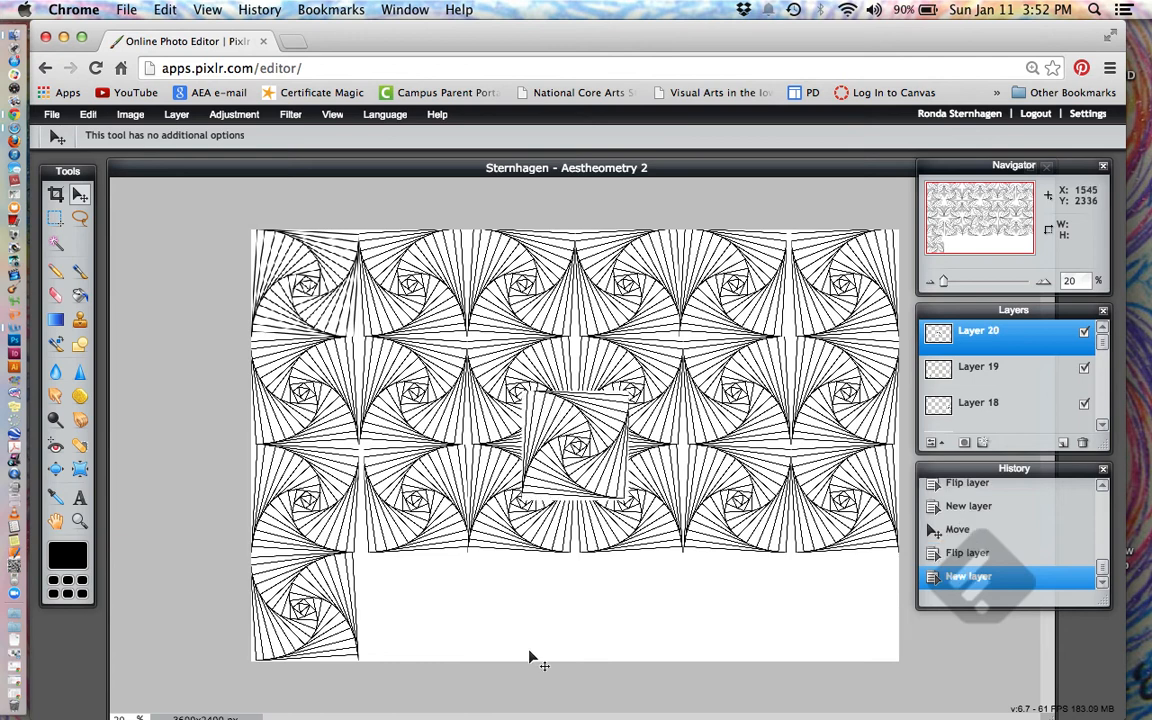
{"action": "left_click_drag", "start_coordinate": [600, 420], "coordinate": [440, 592]}
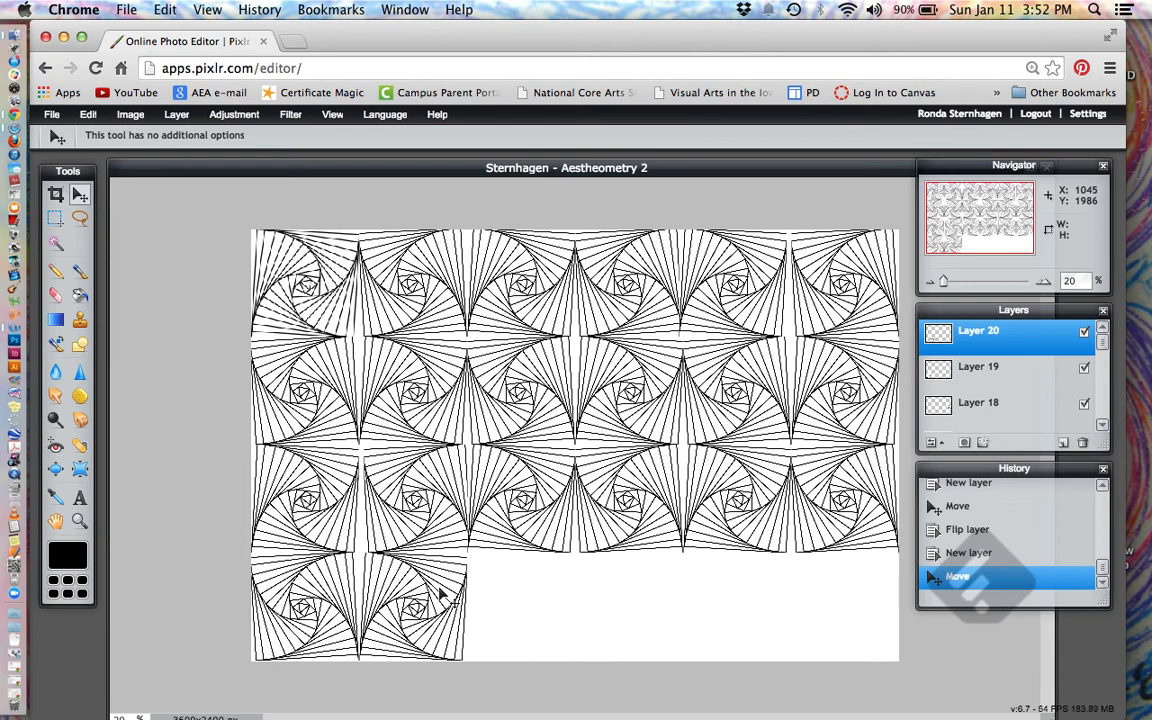
- Paste a spiral as the third tile of the fourth row and flip its layer horizontally
{"action": "key", "text": "ctrl+v"}
{"action": "left_click_drag", "start_coordinate": [557, 368], "coordinate": [556, 571]}
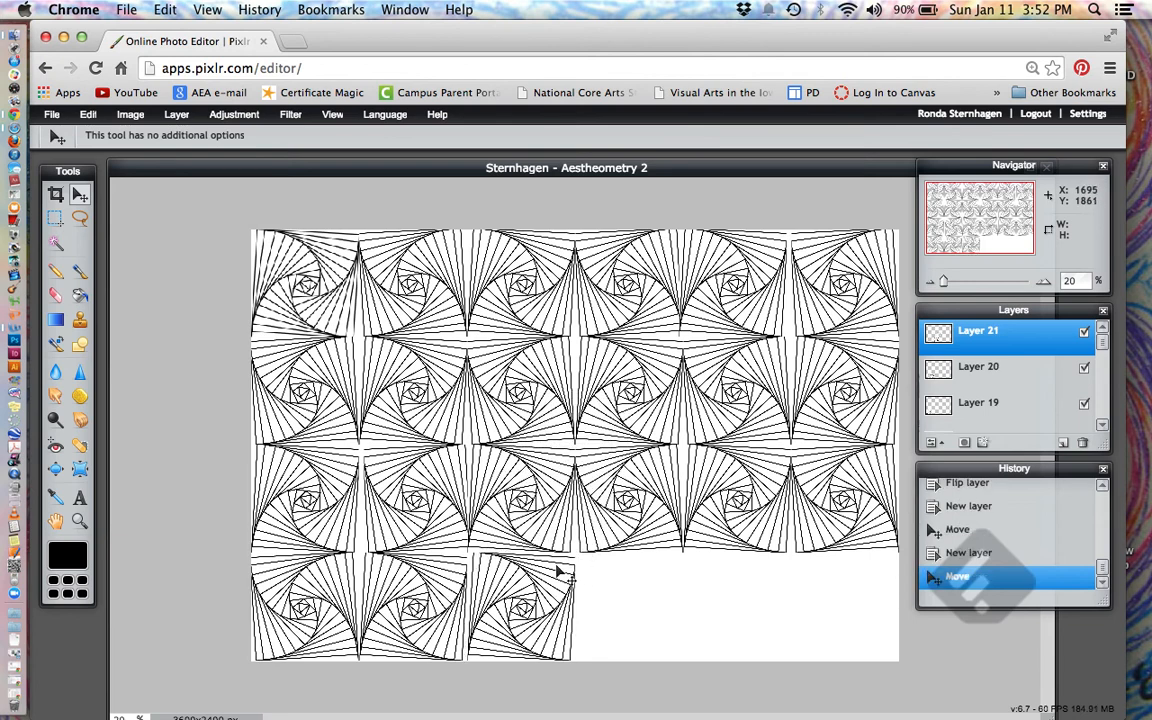
{"action": "left_click", "coordinate": [176, 116]}
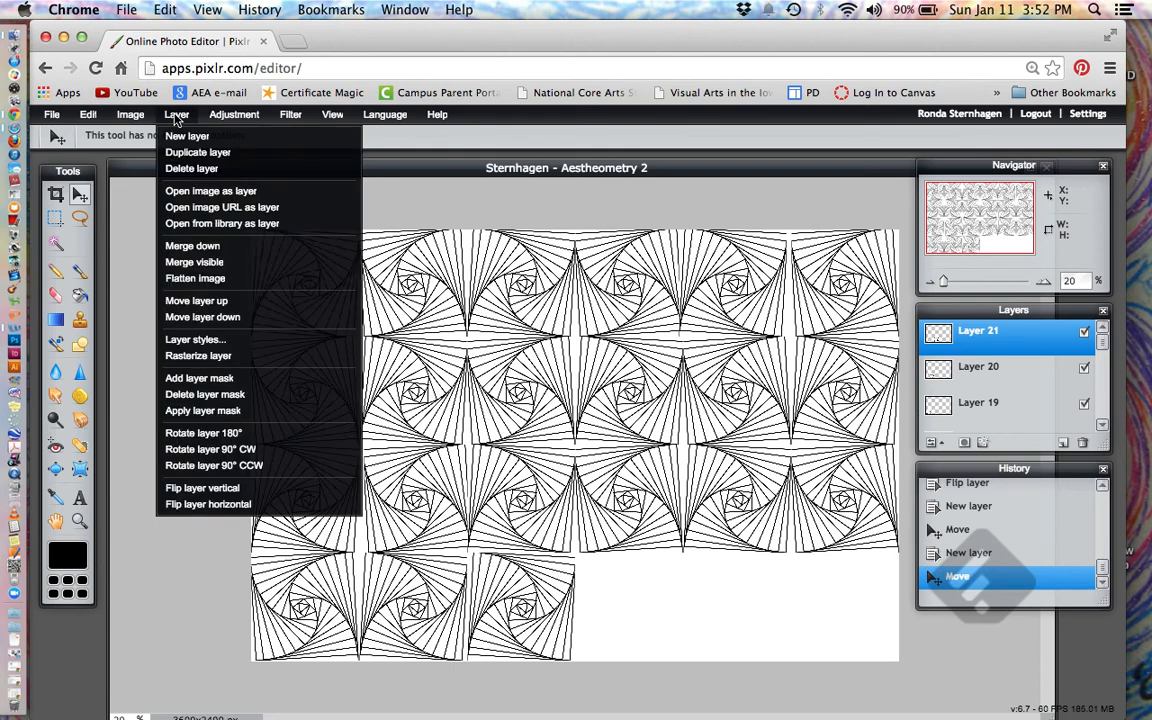
{"action": "left_click", "coordinate": [200, 576]}
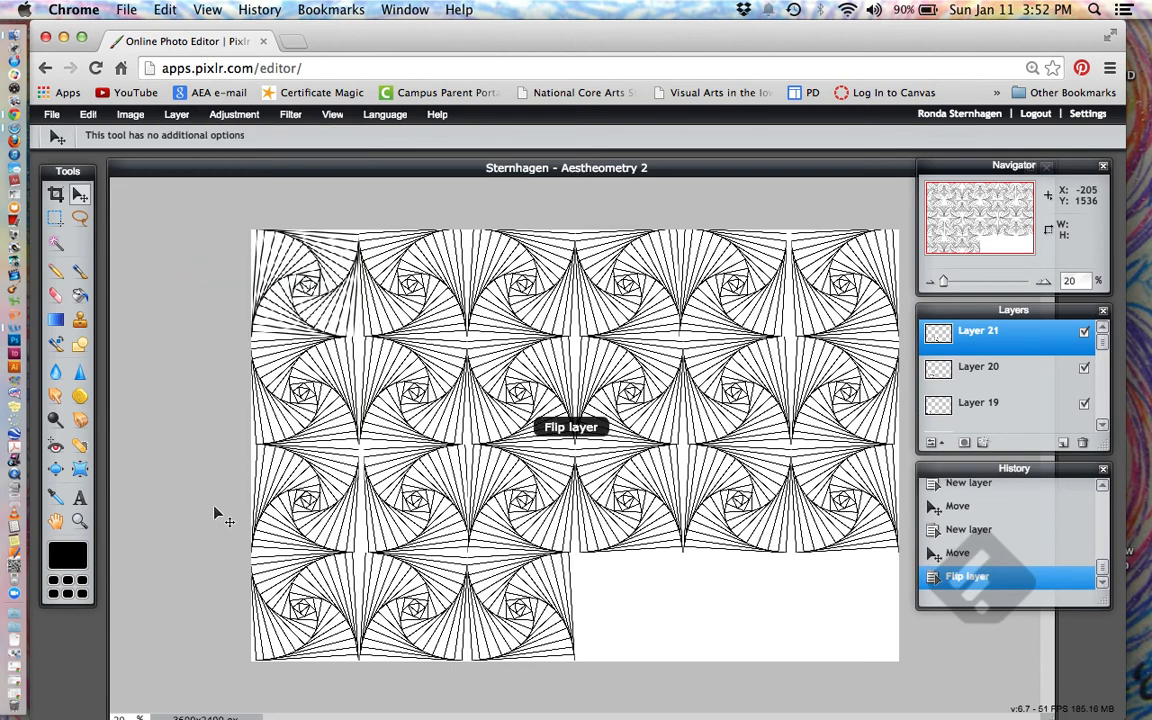
- Complete the fourth row with pasted spirals as the fourth, fifth and sixth tiles, flipping only the fifth tile's layer horizontally
{"action": "key", "text": "super+v"}
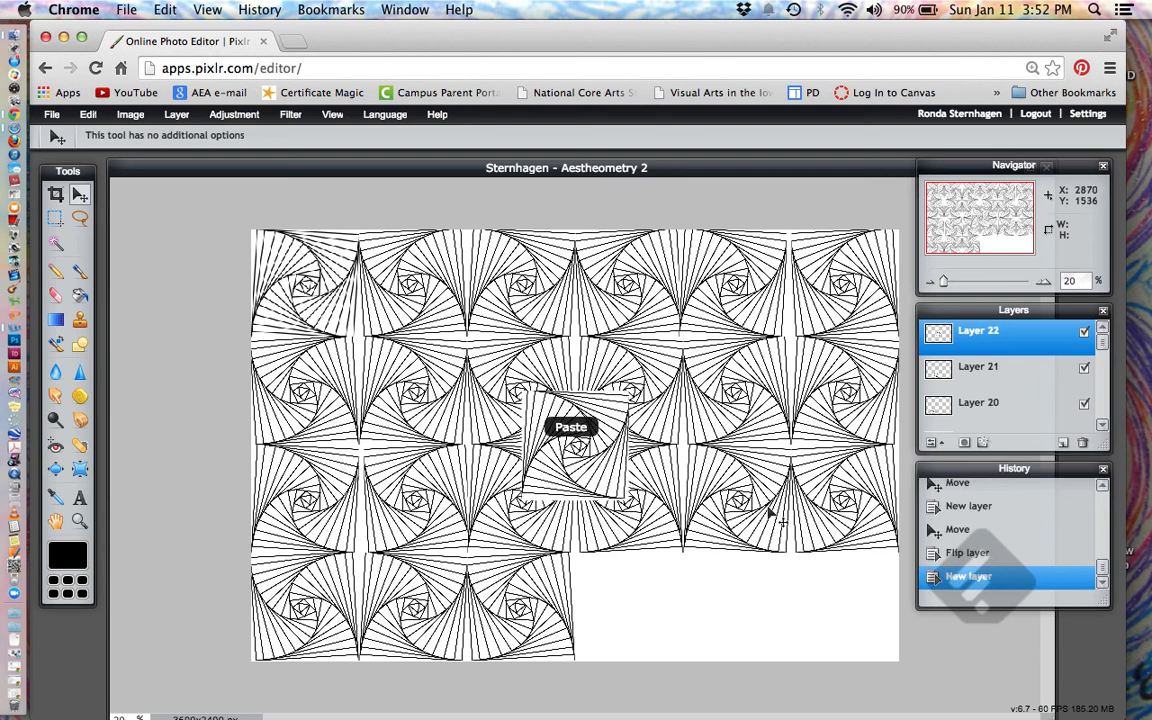
{"action": "left_click_drag", "start_coordinate": [558, 394], "coordinate": [660, 593]}
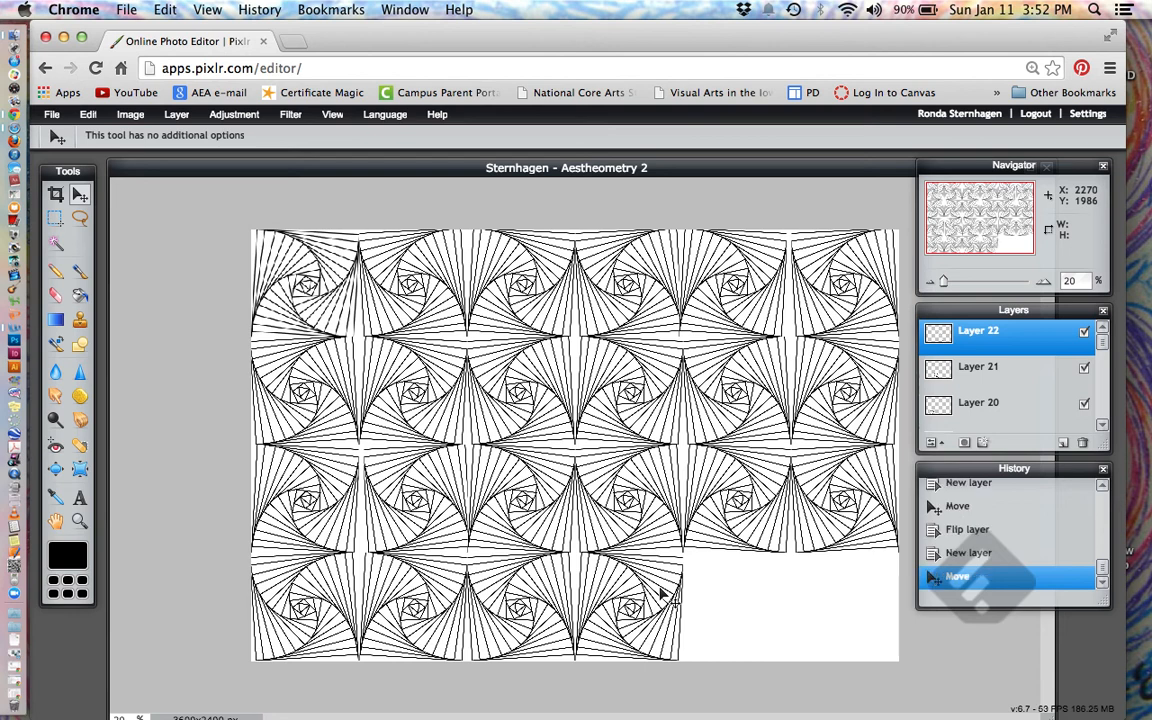
{"action": "key", "text": "super+v"}
{"action": "left_click_drag", "start_coordinate": [650, 381], "coordinate": [733, 573]}
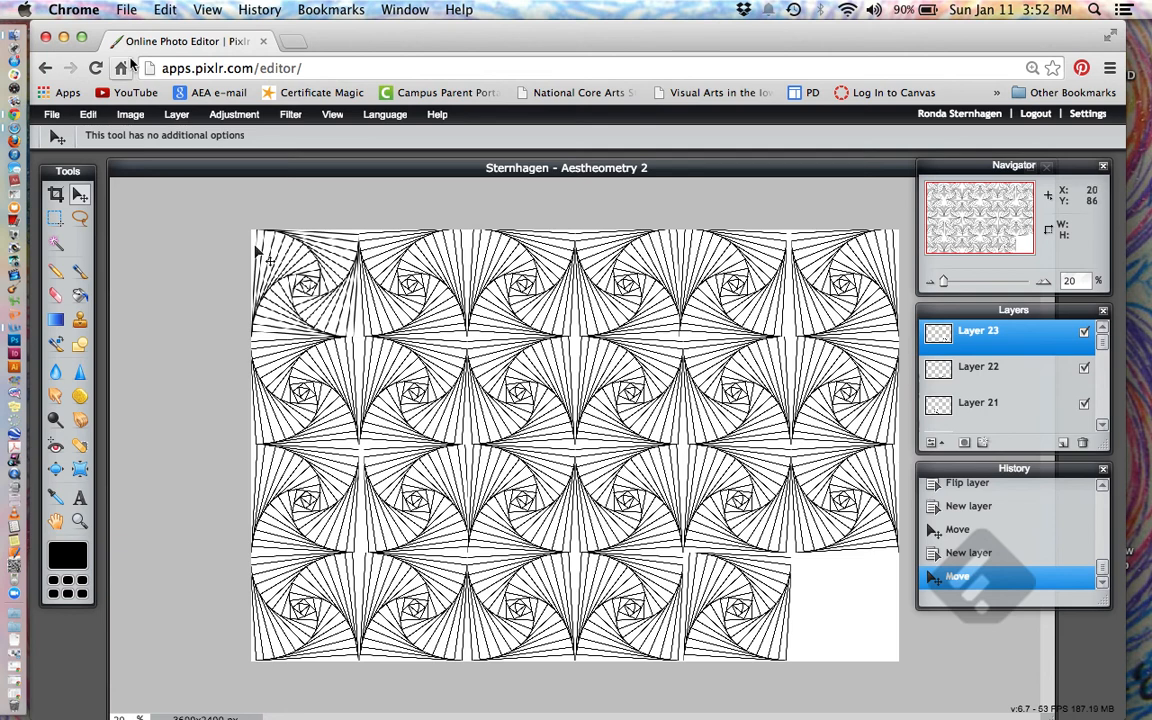
{"action": "left_click", "coordinate": [176, 115]}
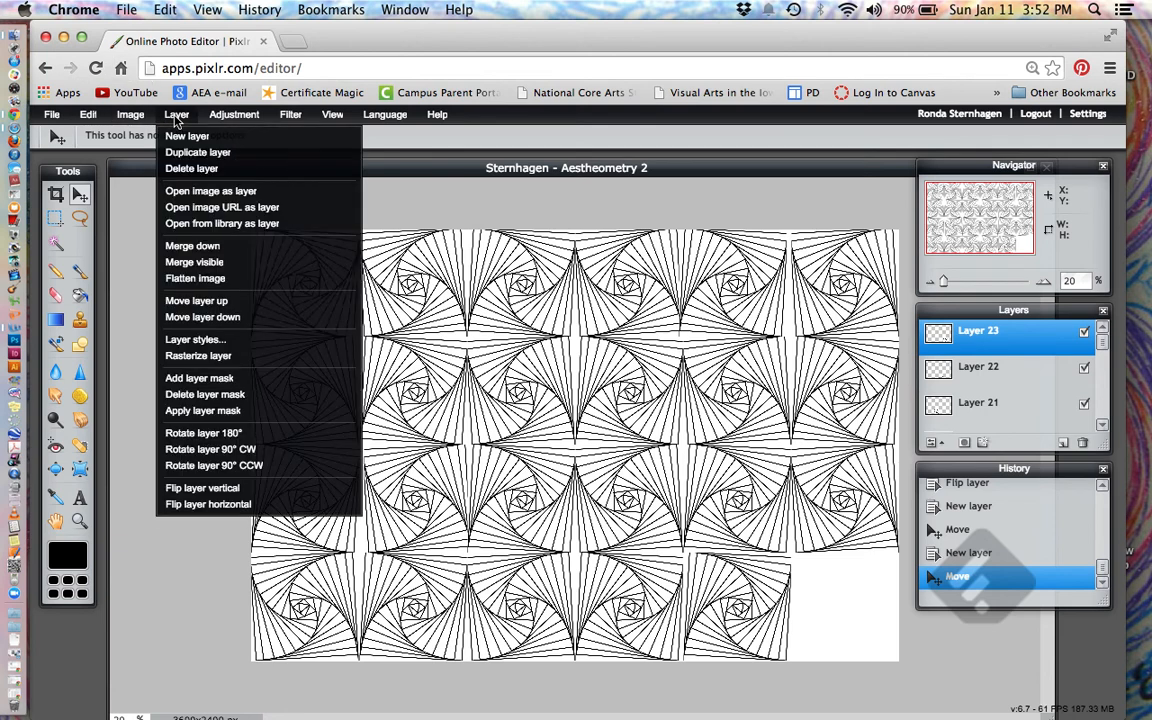
{"action": "left_click", "coordinate": [205, 488]}
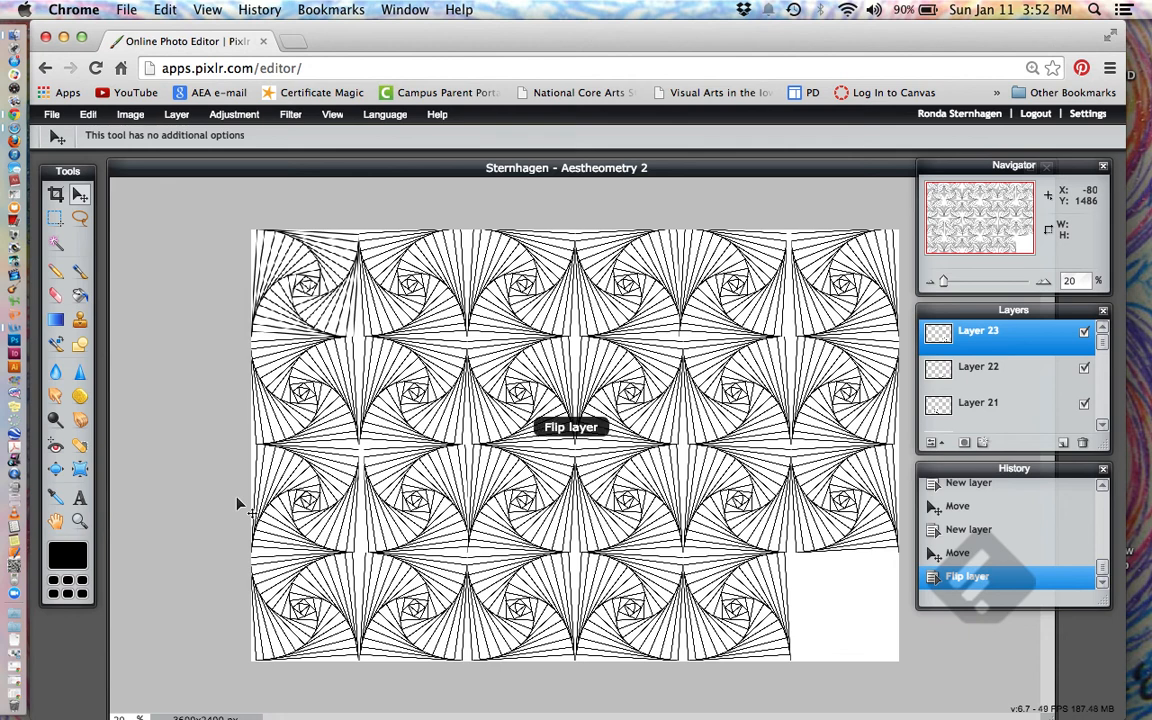
{"action": "key", "text": "super+v"}
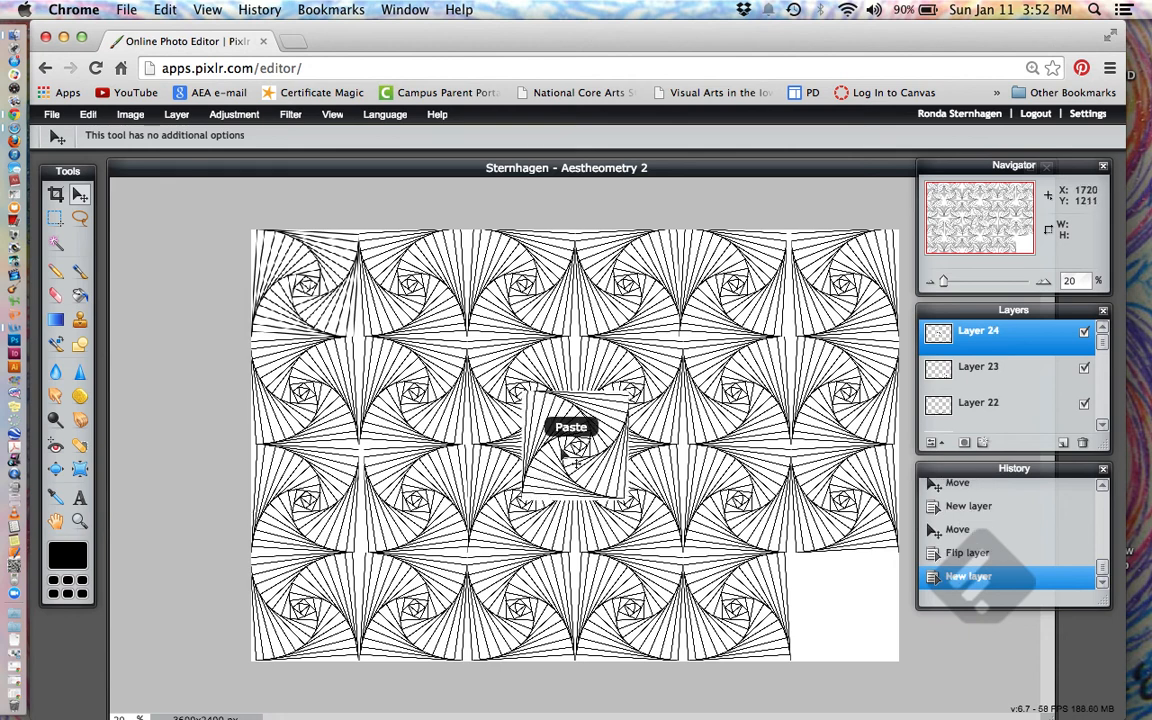
{"action": "left_click_drag", "start_coordinate": [575, 458], "coordinate": [830, 617]}
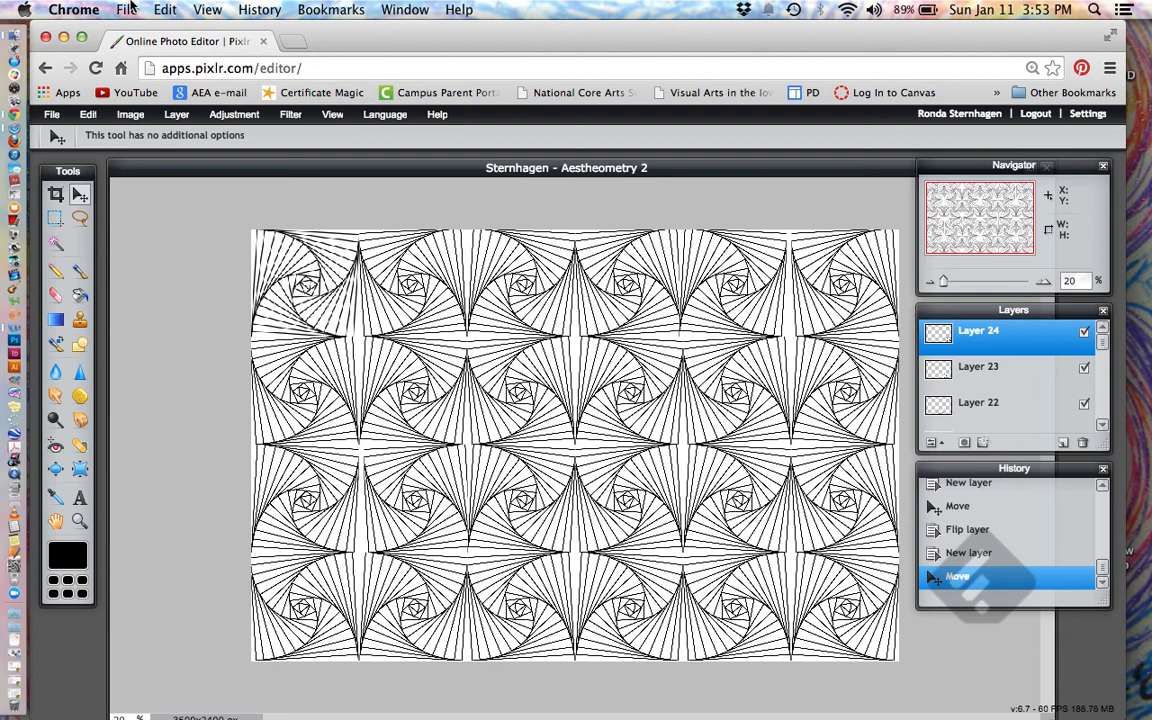
- Save the tiled spiral image to the computer in JPEG format with the quality set to 100
{"action": "left_click", "coordinate": [51, 114]}
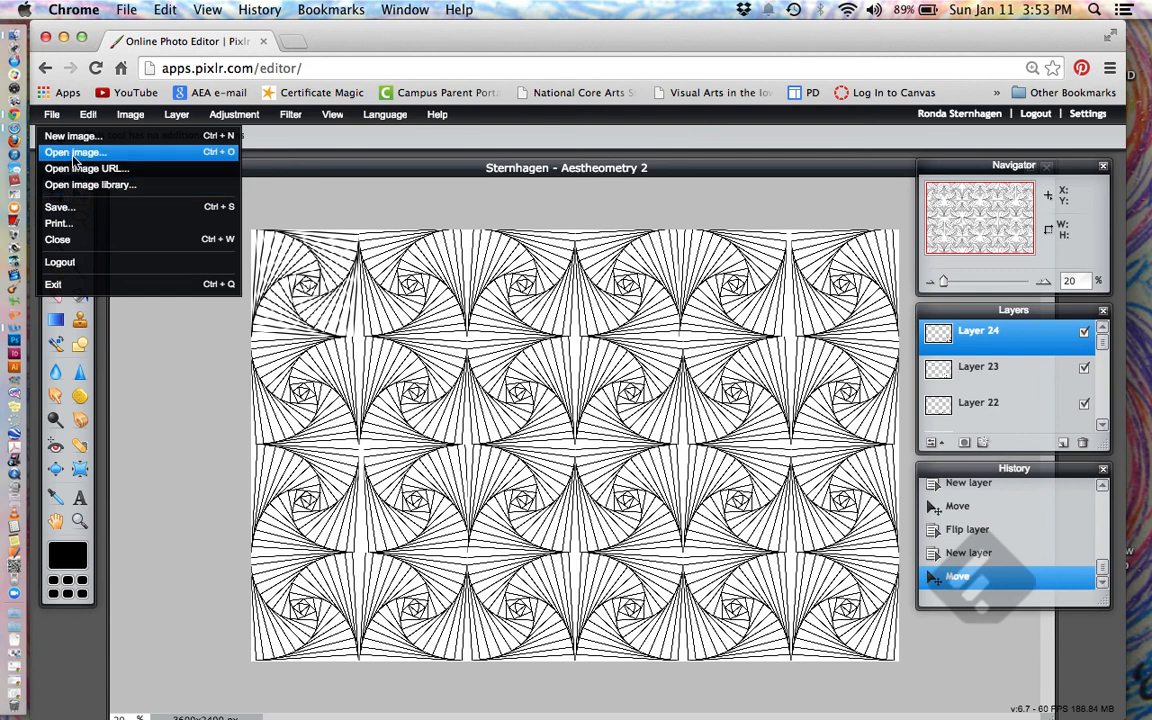
{"action": "left_click", "coordinate": [80, 206]}
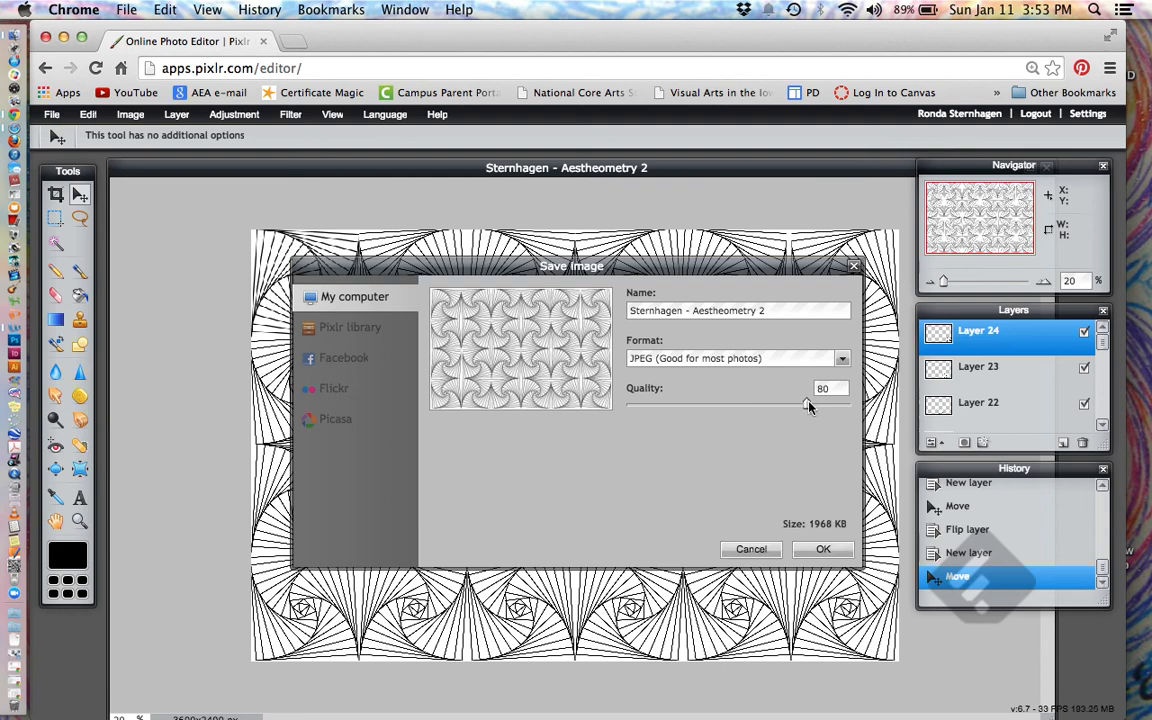
{"action": "left_click_drag", "start_coordinate": [808, 403], "coordinate": [855, 404]}
{"action": "left_click", "coordinate": [823, 551]}
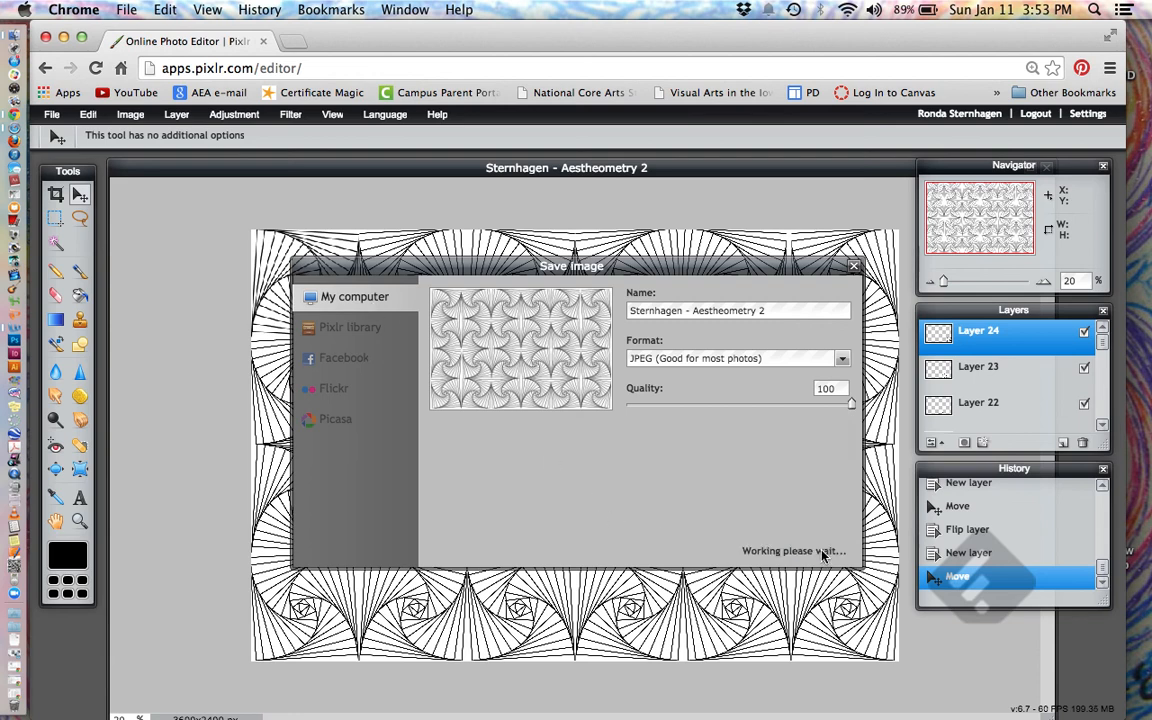